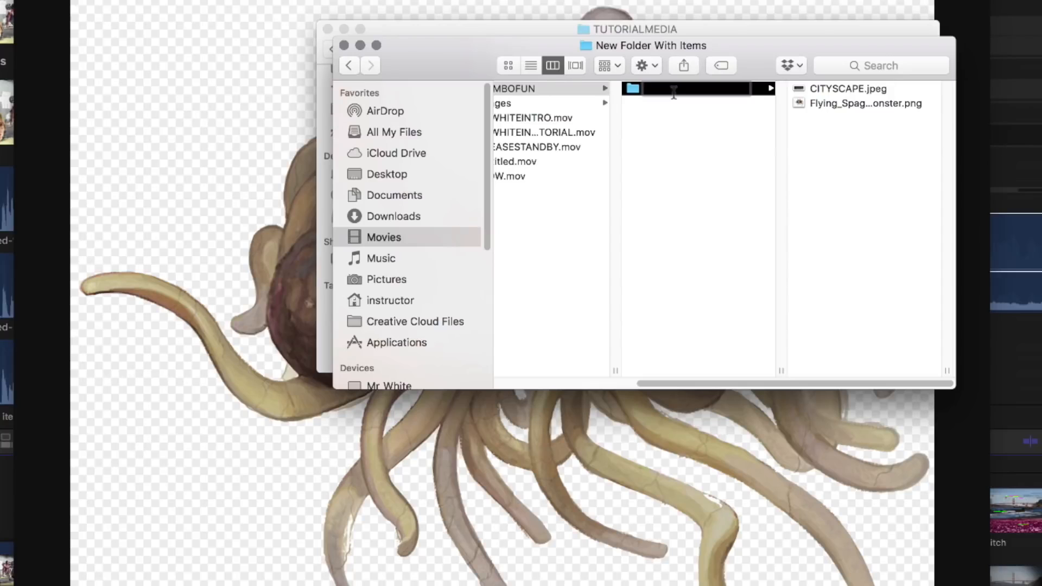
Name the new folder holding CITYSCAPE.jpeg and the spaghetti monster picture IMAGES.
type("IMAGES")
key("Return")
left_click(697, 158)
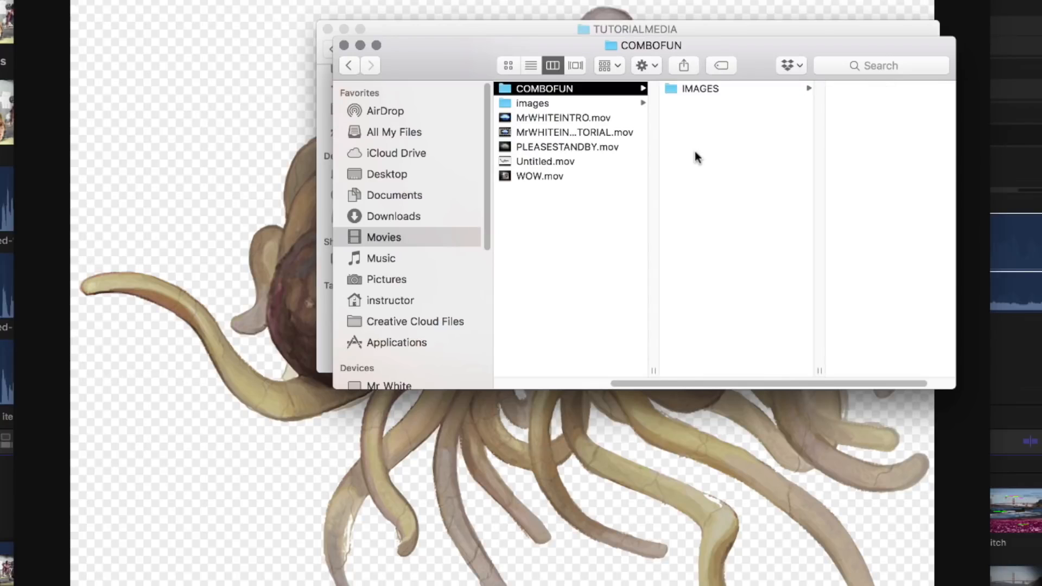
Create a folder named VIDEO inside COMBOFUN.
key("super+shift+n")
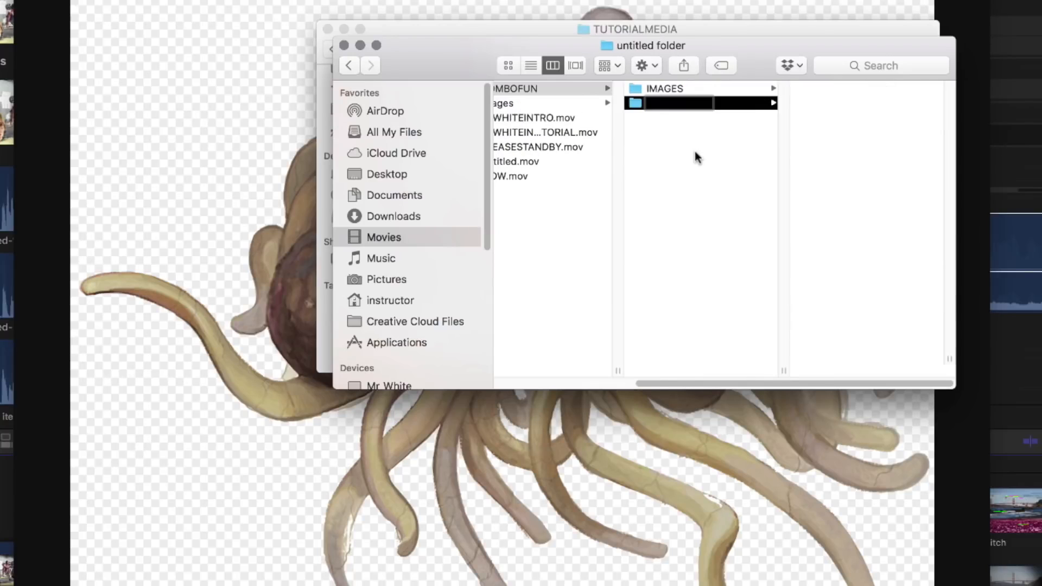
type("VIDEO")
key("Return")
left_click(710, 174)
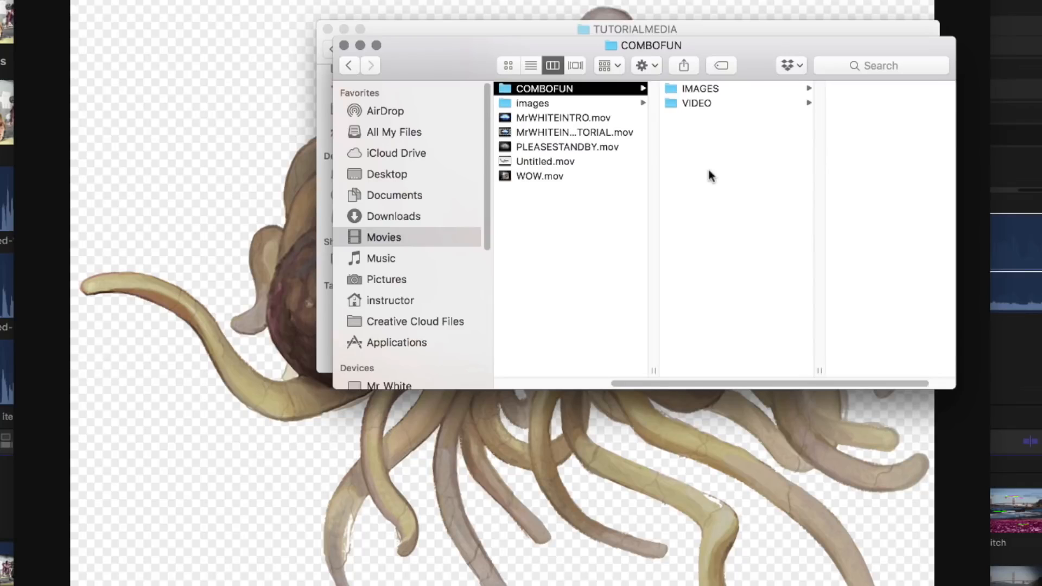
Create a folder named AUDIO inside COMBOFUN.
key("super+shift+n")
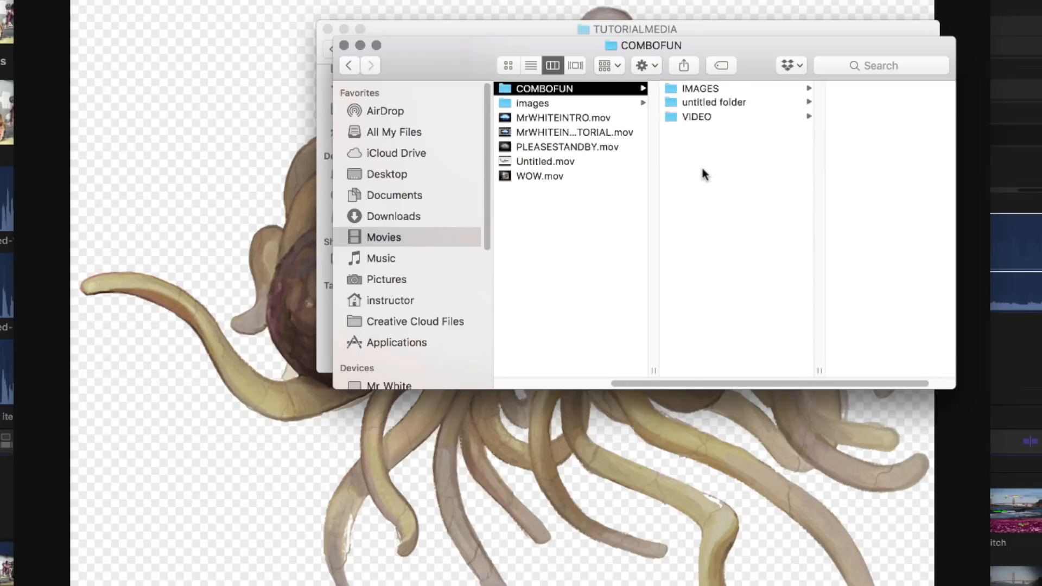
type("AUDIO")
key("Return")
left_click(713, 170)
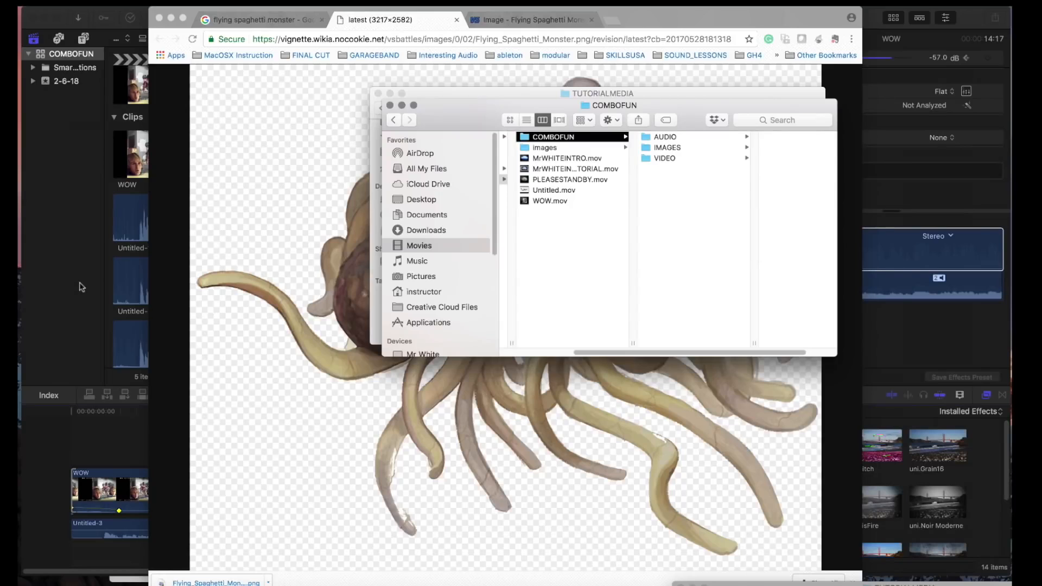
Switch to Final Cut Pro and create a project named COMBOFUN_EXAMPLE FORSTUDENTS in the 2-6-18 event.
left_click(81, 288)
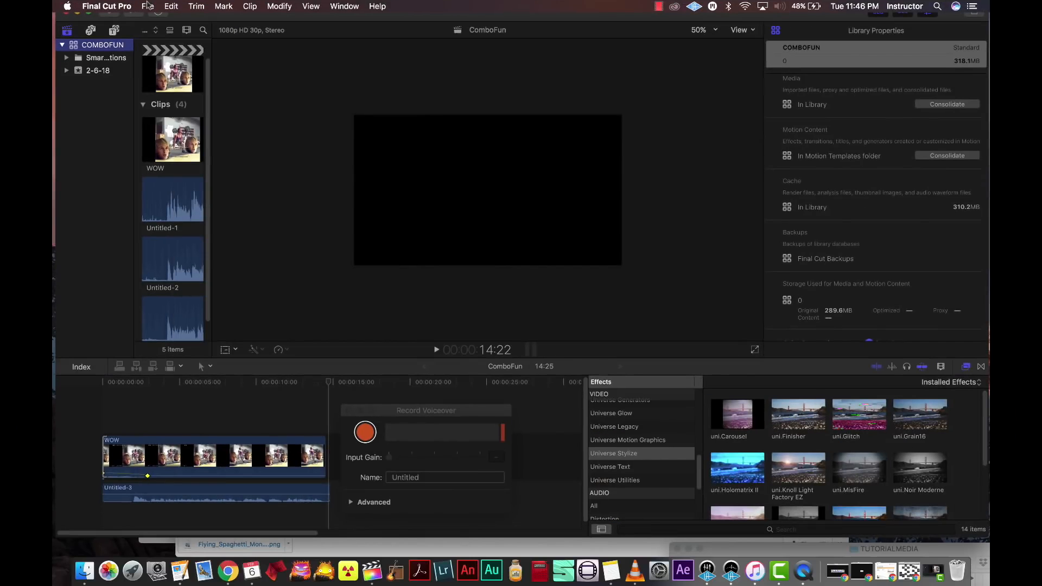
left_click(148, 6)
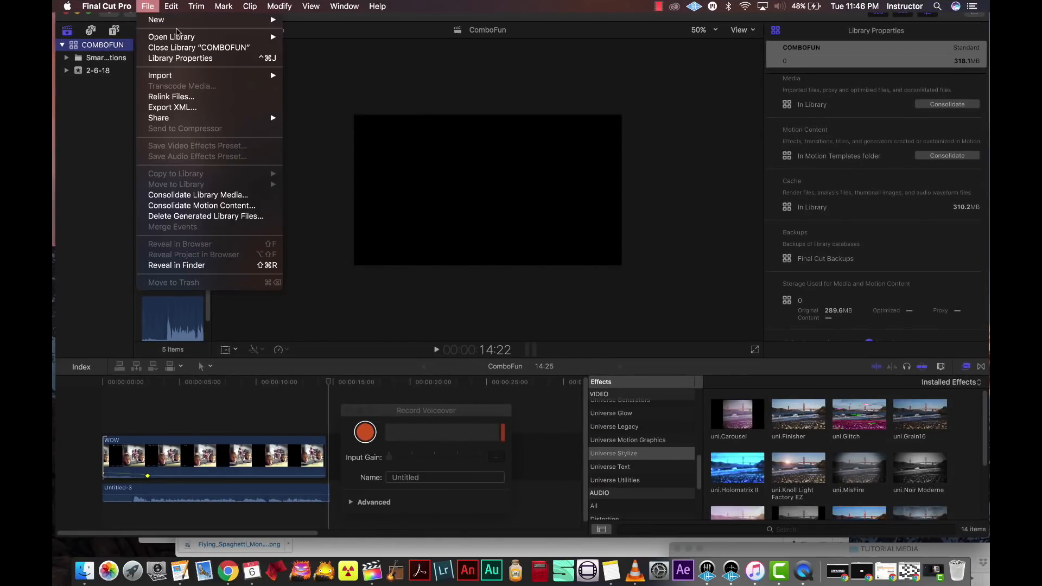
mouse_move(158, 18)
left_click(333, 28)
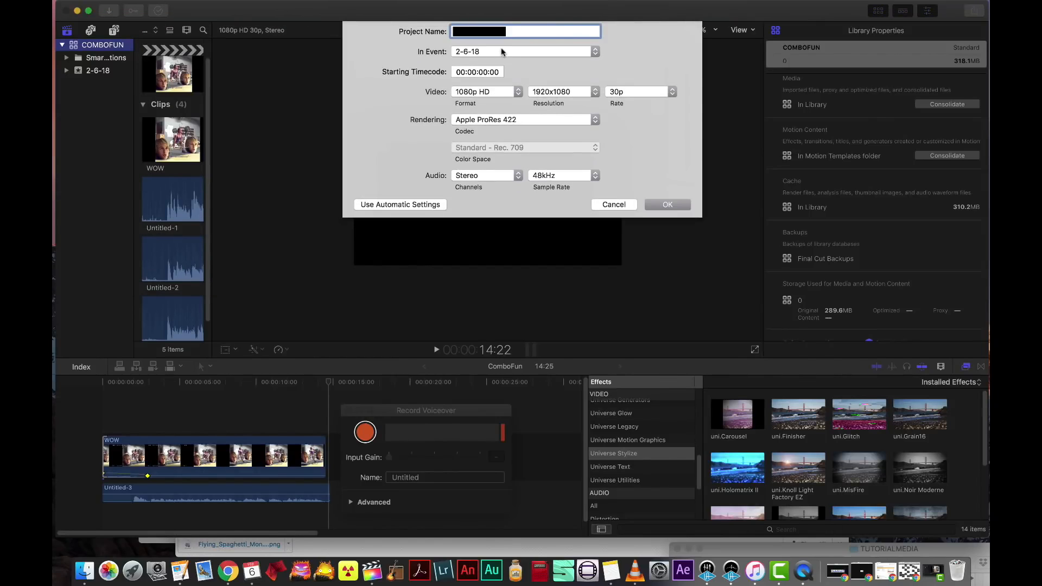
type("COMBOFUN_EXAMPLE FORSTUDENTS")
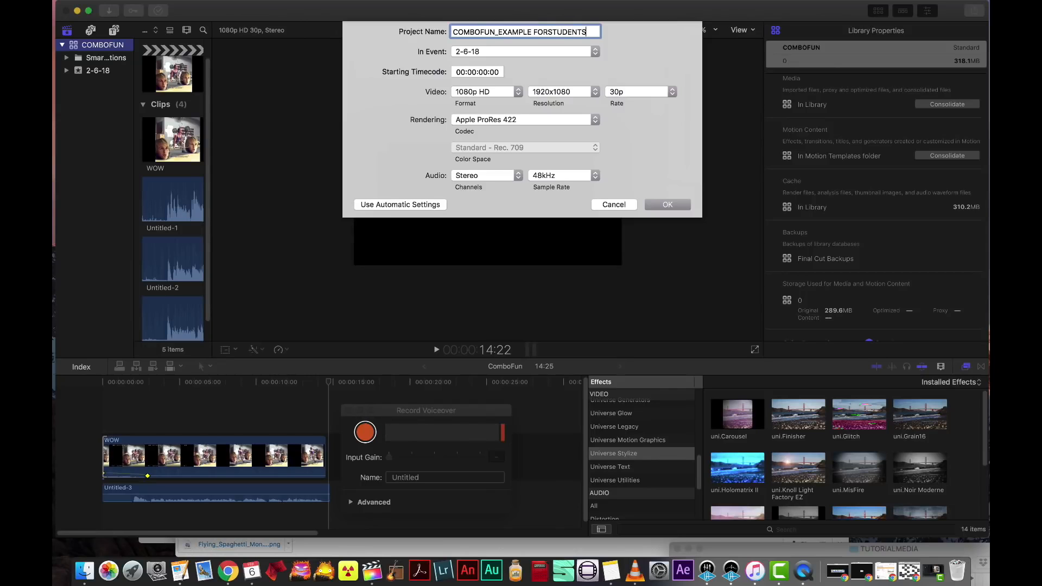
key("Return")
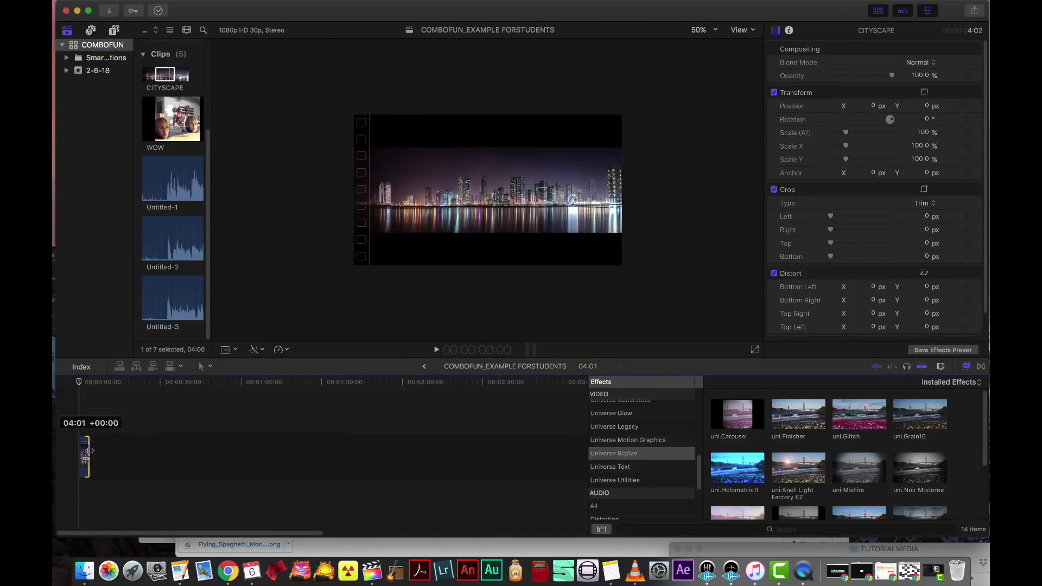
Extend the CITYSCAPE clip in the timeline to about 01:38:23.
left_click_drag(88, 456, 342, 437)
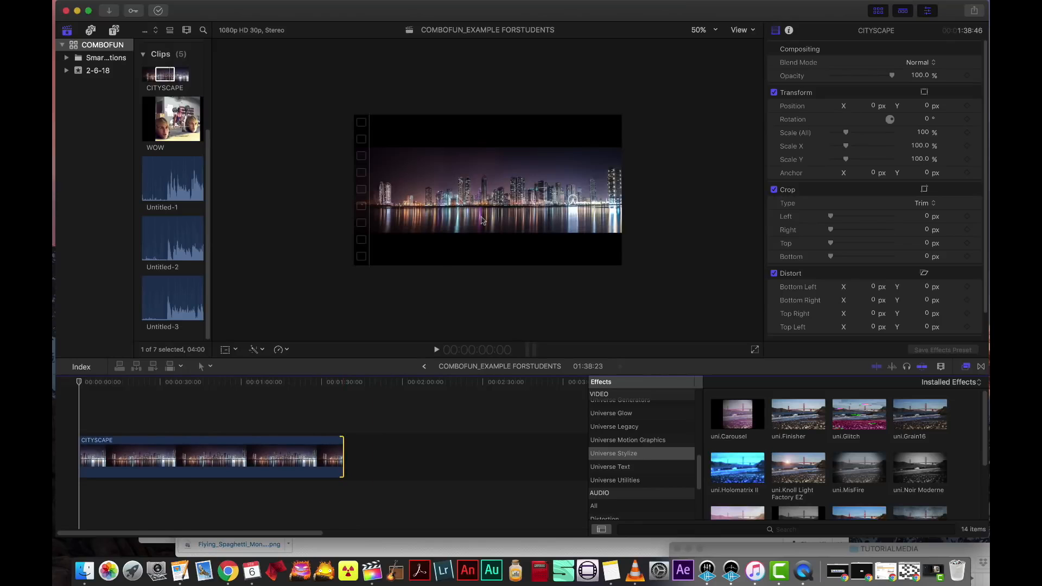
key("super+equal")
Apply the Draw Mask effect to the CITYSCAPE clip in the timeline.
left_click(468, 175)
key("super+equal")
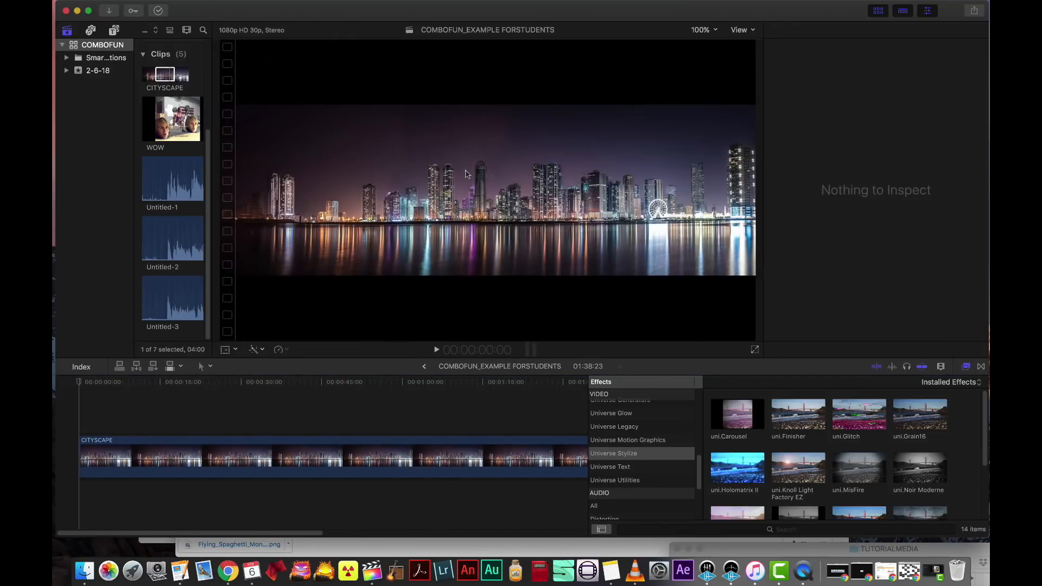
key("super+equal")
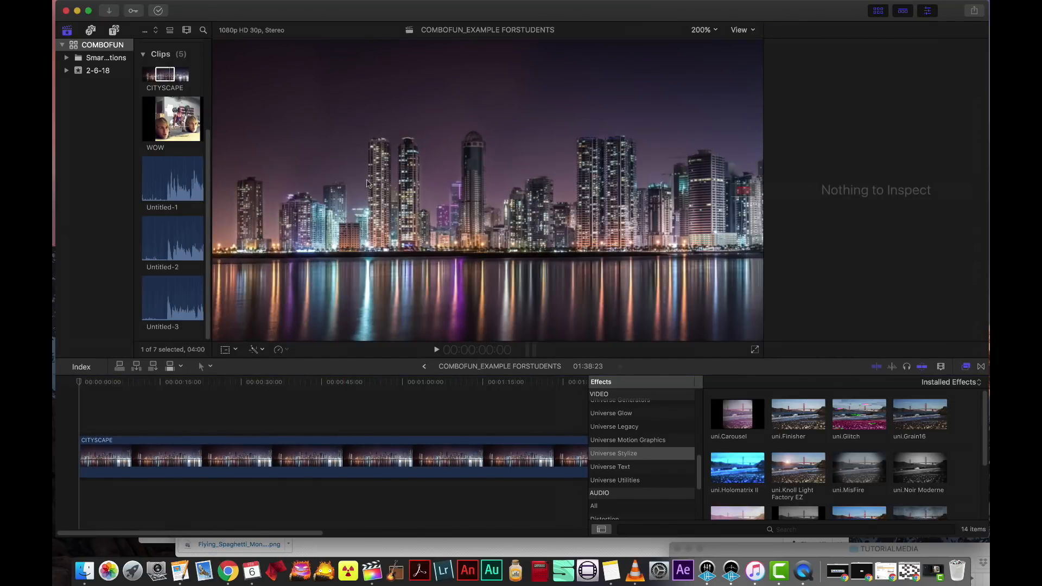
scroll(738, 190, "down", 3)
scroll(693, 204, "left", 3)
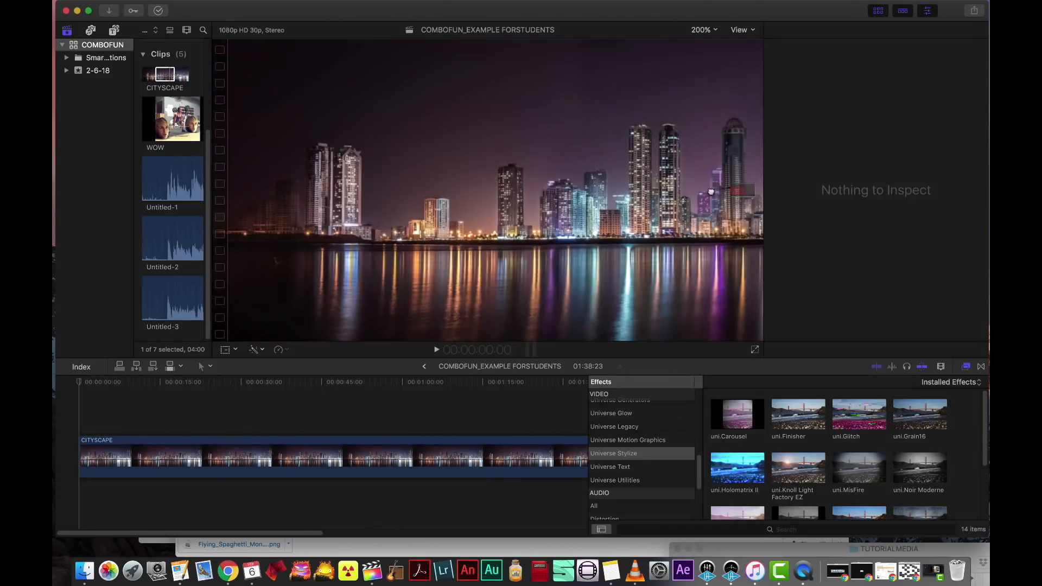
scroll(710, 192, "up", 3)
scroll(633, 425, "up", 10)
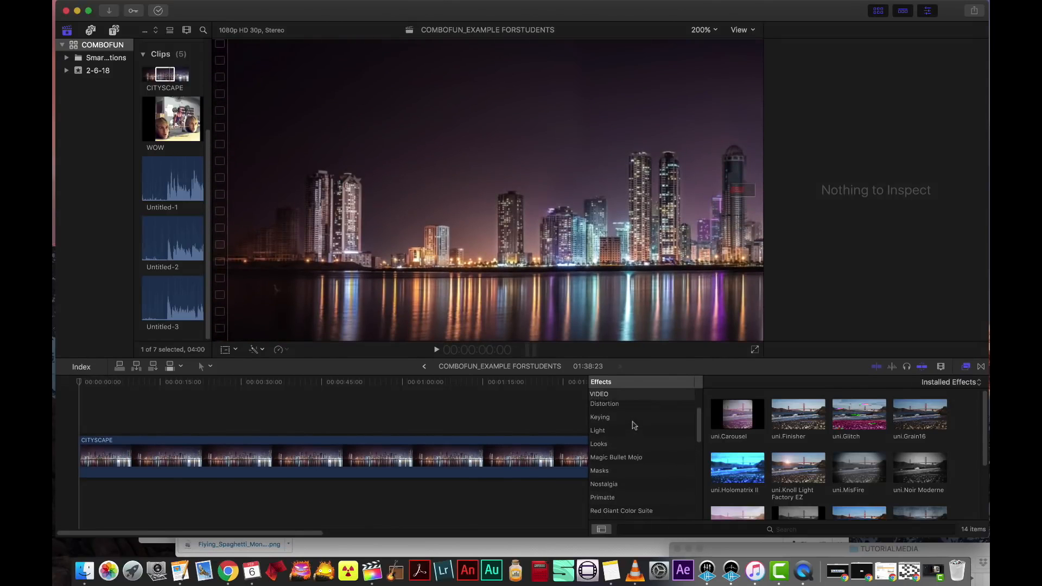
scroll(630, 441, "down", 3)
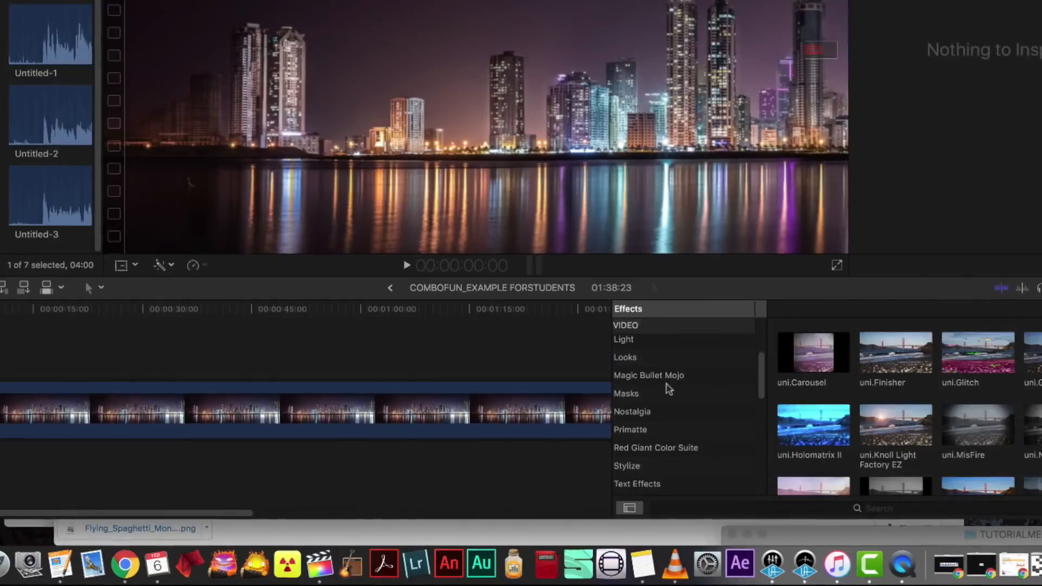
left_click(608, 444)
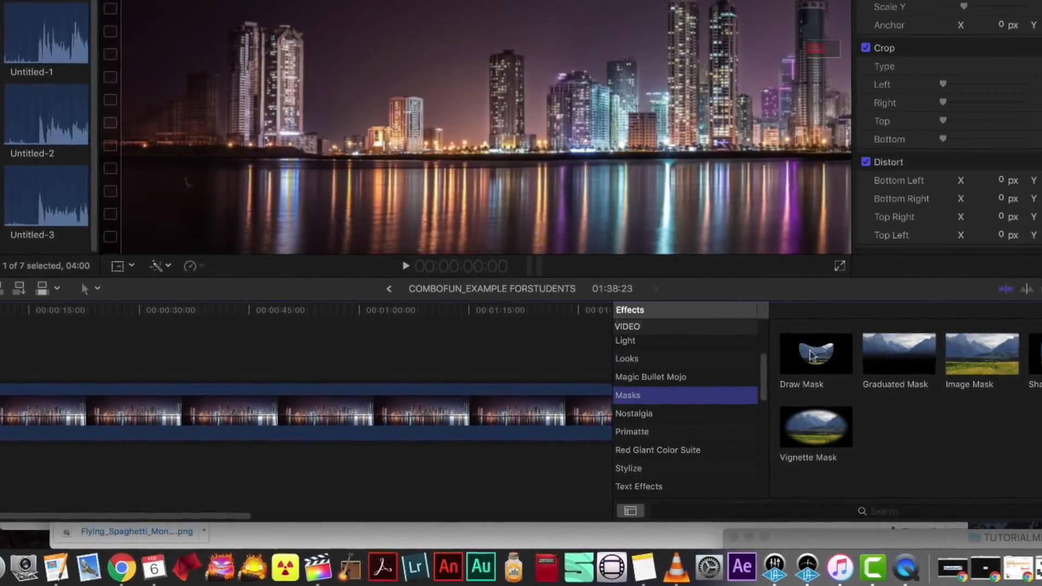
left_click_drag(813, 356, 275, 408)
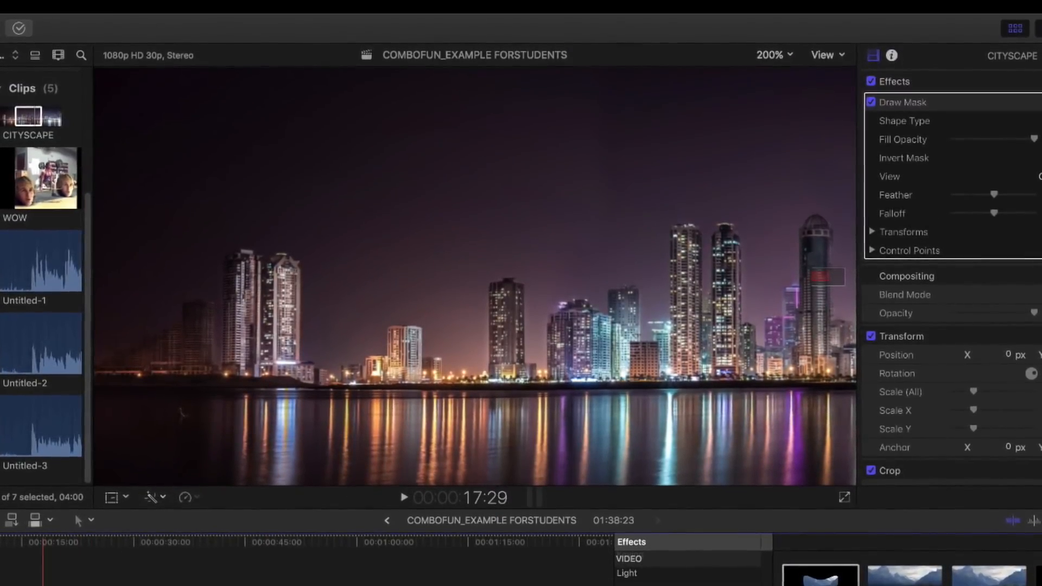
Start the mask outline at the image's left edge and trace over the dark sloping building down to its base.
left_click(769, 55)
left_click(774, 107)
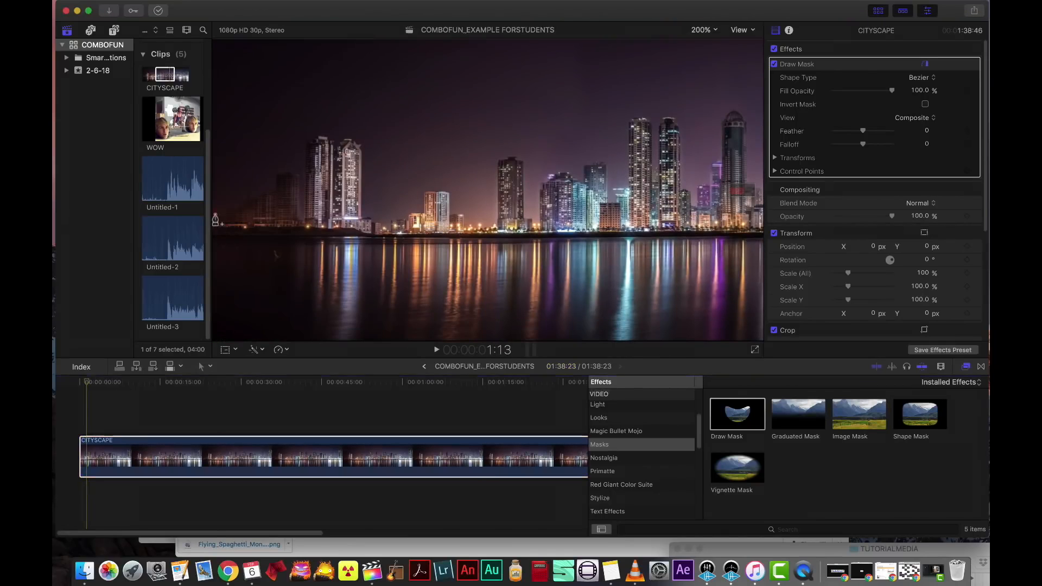
key("super+equal")
left_click(218, 193)
left_click(232, 188)
left_click(246, 180)
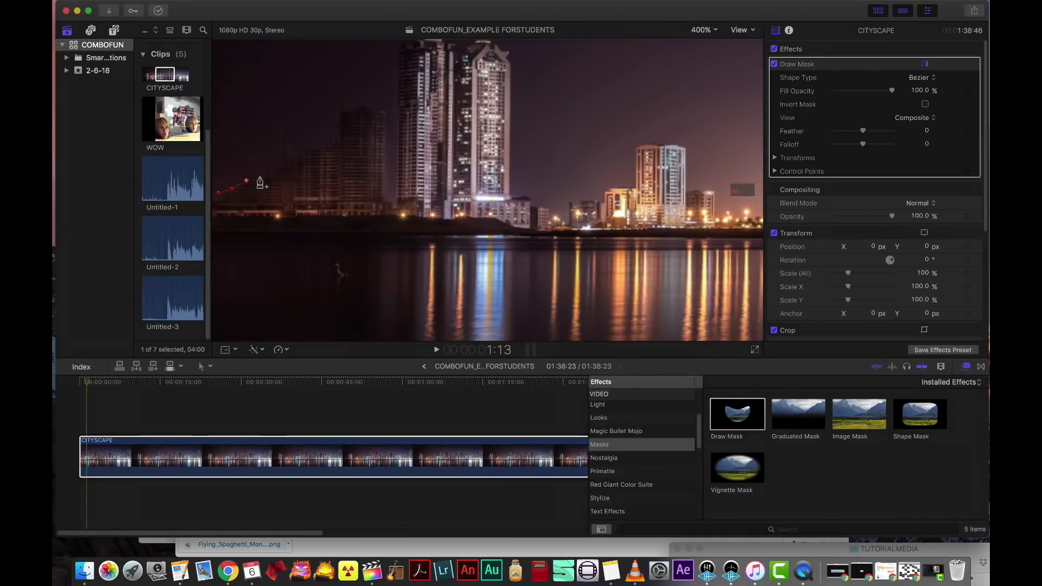
left_click(266, 171)
left_click(302, 151)
left_click(332, 135)
left_click(340, 113)
left_click(360, 106)
left_click(376, 109)
left_click(385, 112)
left_click(382, 195)
scroll(384, 205, "right", 3)
scroll(384, 205, "up", 2)
left_click(342, 239)
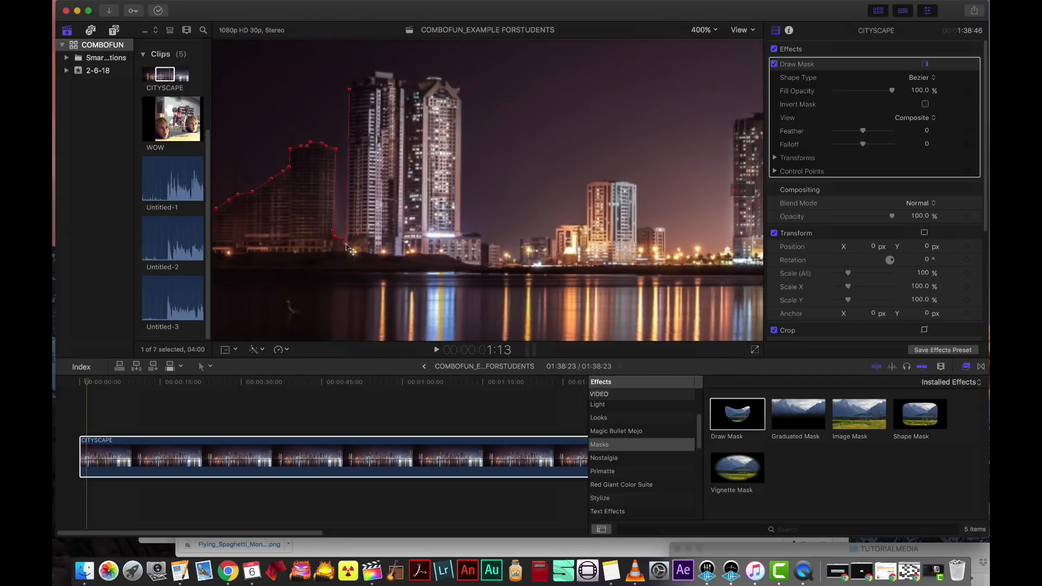
Continue the mask outline up the first tall tower to the corner of its roof.
left_click(351, 87)
left_click(353, 80)
left_click(360, 78)
Enlarge the viewer by hiding the browser and shrinking the timeline, with the viewer zoom at 600%.
left_click(704, 30)
left_click(726, 147)
scroll(726, 146, "up", 10)
left_click(878, 10)
left_click_drag(484, 359, 484, 540)
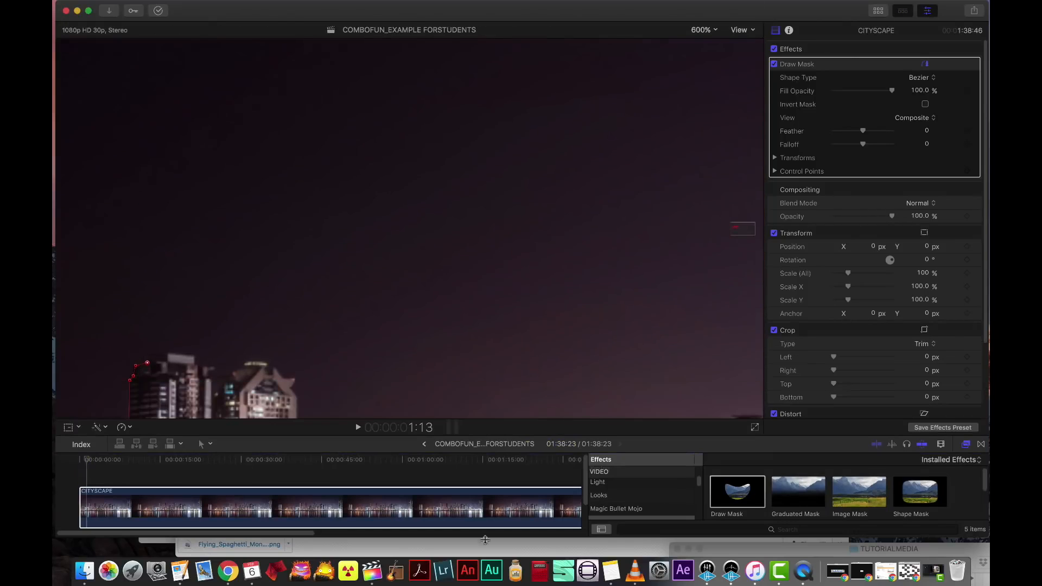
left_click_drag(736, 227, 737, 231)
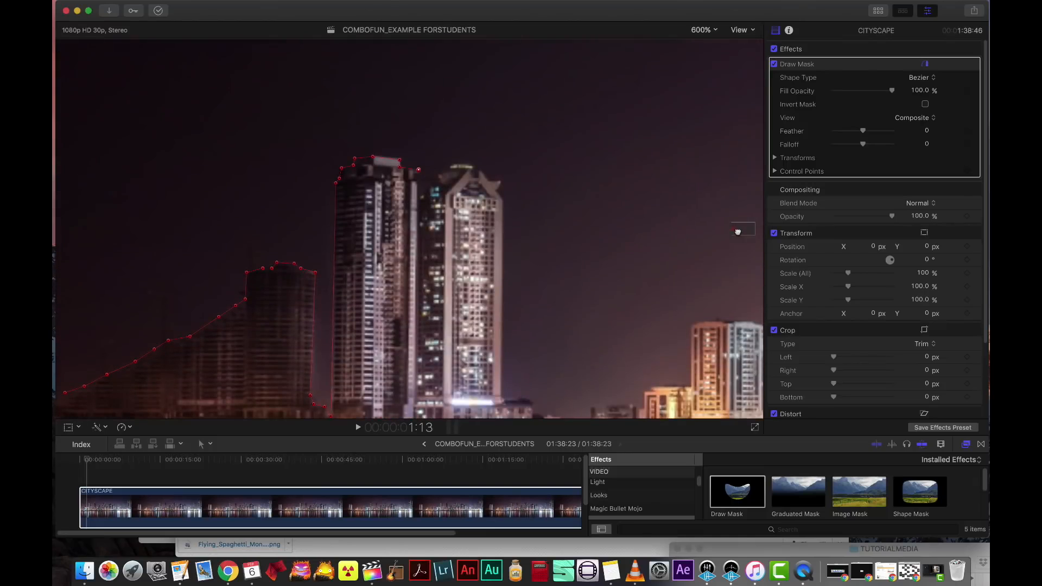
Trace the mask outline across the gap and over the pointed crown of the second twin tower.
left_click(419, 175)
left_click(440, 169)
left_click(448, 166)
left_click(464, 164)
left_click(487, 177)
left_click(495, 182)
left_click(498, 190)
left_click(502, 200)
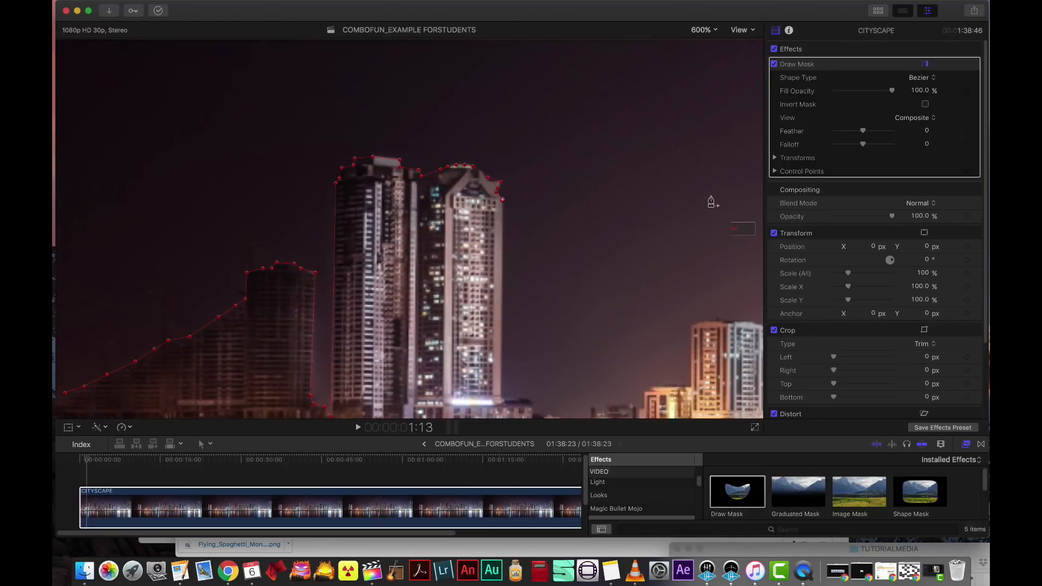
Trace the mask outline over the low stepped buildings and the street light beside the twin towers.
scroll(711, 203, "down", 5)
scroll(711, 202, "right", 3)
left_click(366, 195)
left_click(390, 198)
left_click(400, 202)
left_click(399, 213)
left_click(426, 217)
left_click(426, 229)
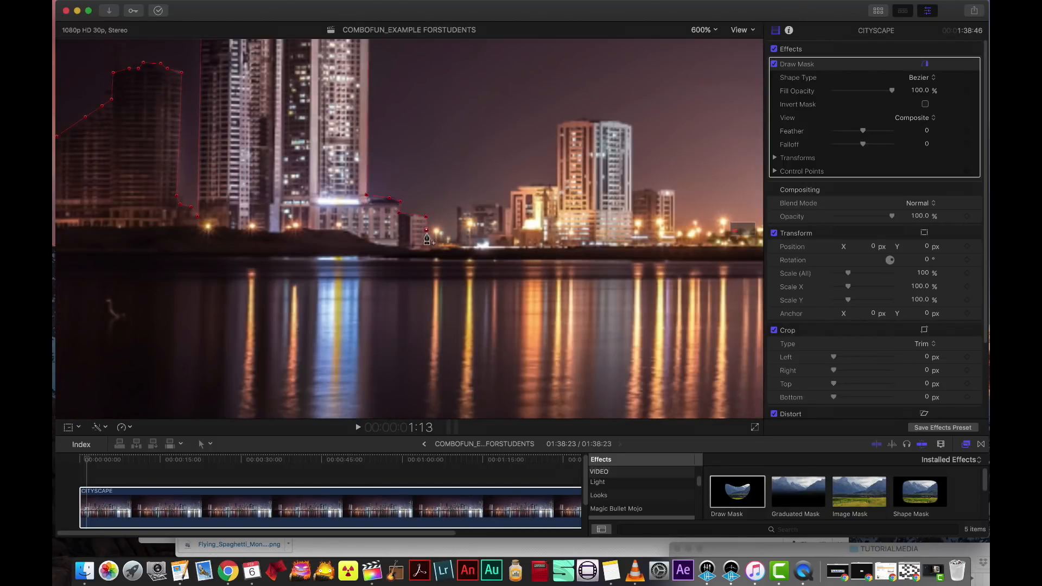
left_click(433, 234)
left_click(434, 227)
left_click(439, 228)
left_click(439, 239)
Trace the mask outline over the orange-lit building, the white high-rise and the smaller block beside it.
left_click(517, 188)
left_click(556, 185)
left_click(558, 126)
left_click(569, 121)
left_click(619, 119)
left_click(631, 128)
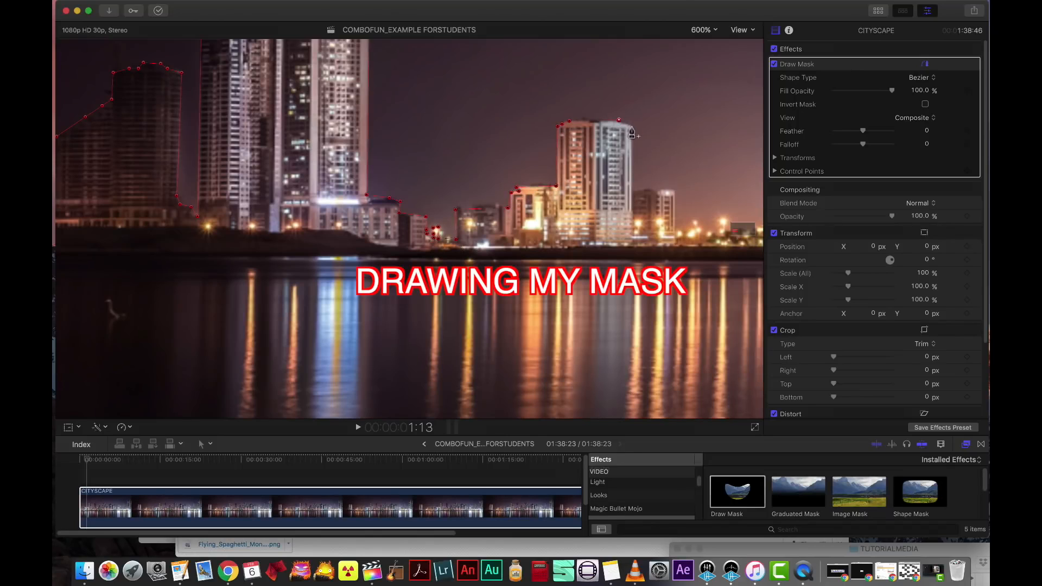
left_click(631, 190)
left_click(674, 190)
left_click(676, 228)
Trace the mask outline around the row of street lights between the small block and the dark tower.
left_click(689, 231)
left_click(696, 223)
left_click(695, 218)
left_click(719, 226)
left_click(719, 221)
left_click(722, 218)
left_click(729, 220)
scroll(728, 224, "right", 5)
left_click(586, 238)
left_click(600, 238)
left_click(610, 238)
left_click(623, 230)
left_click(627, 232)
left_click(631, 230)
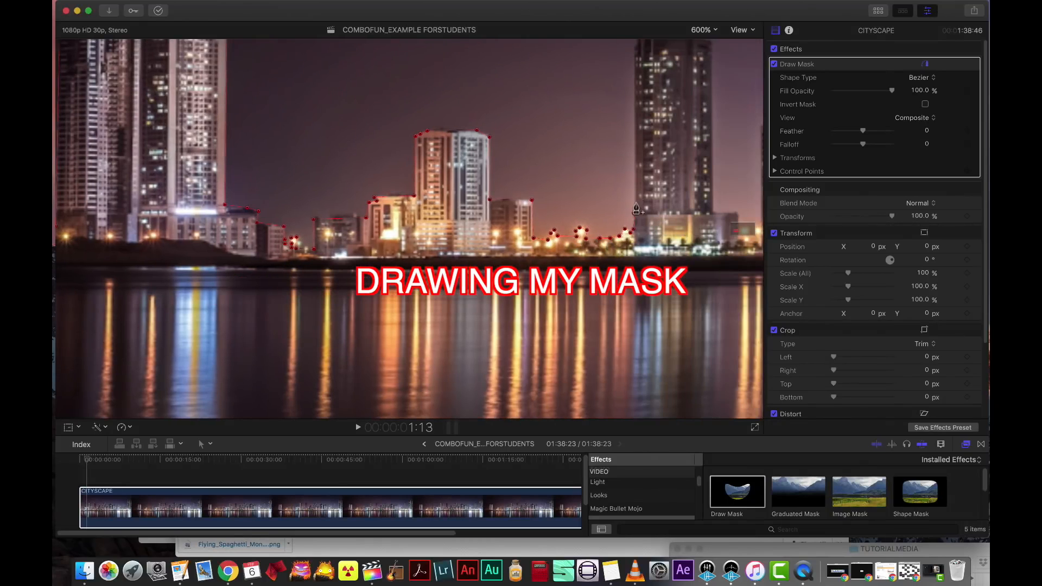
Trace the mask outline up the near side of the dark tower and across its stepped roof.
left_click(633, 200)
scroll(632, 199, "right", 5)
scroll(480, 315, "up", 3)
left_click(481, 145)
left_click(483, 137)
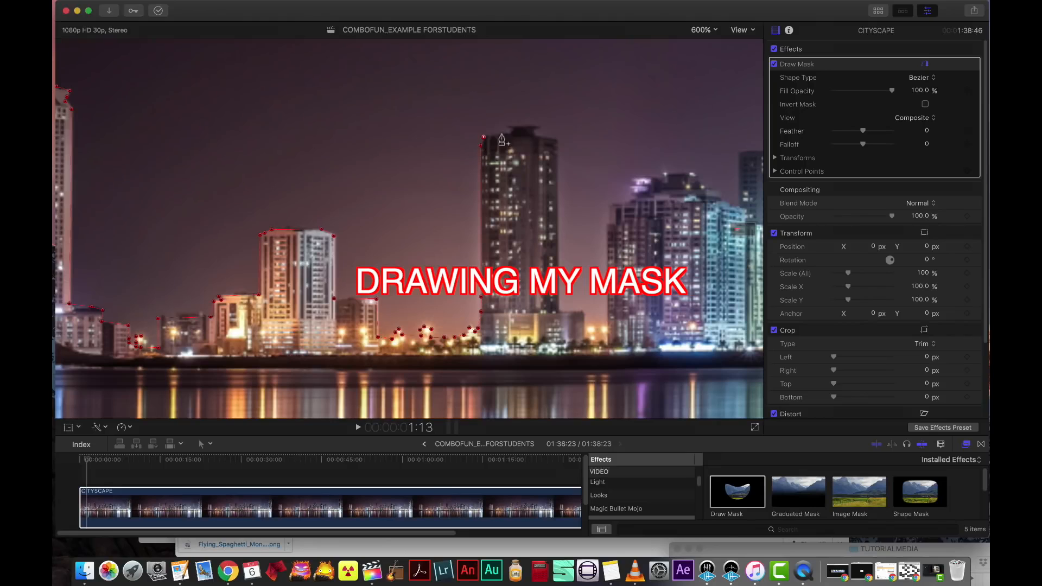
left_click(504, 133)
left_click(513, 131)
left_click(507, 127)
left_click(540, 128)
left_click(555, 139)
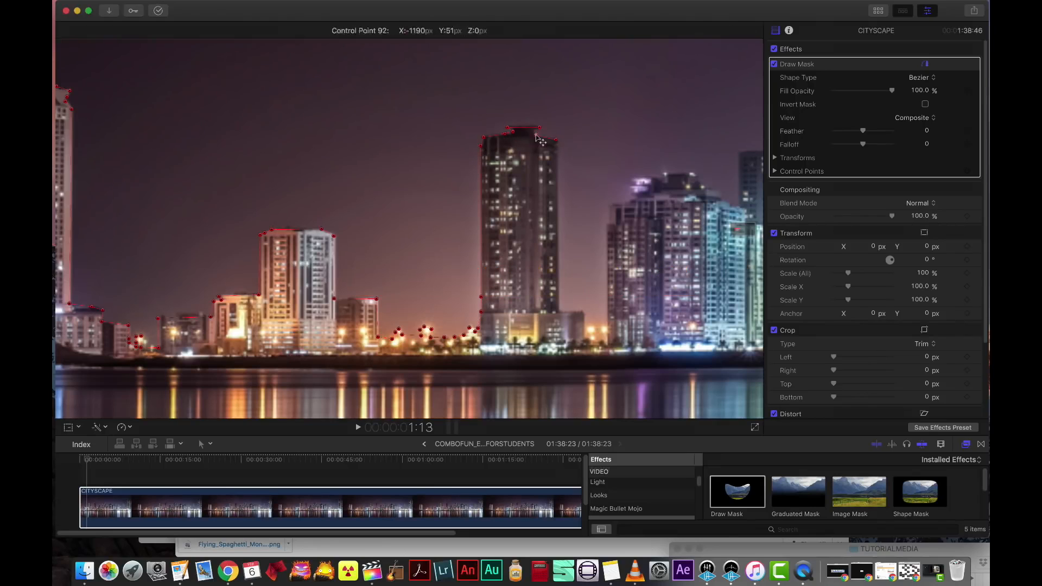
Trace the mask outline down the dark tower's far side, over its annex and around the neighbouring street lights.
left_click(557, 150)
left_click(559, 311)
left_click(582, 313)
left_click(584, 327)
left_click(586, 331)
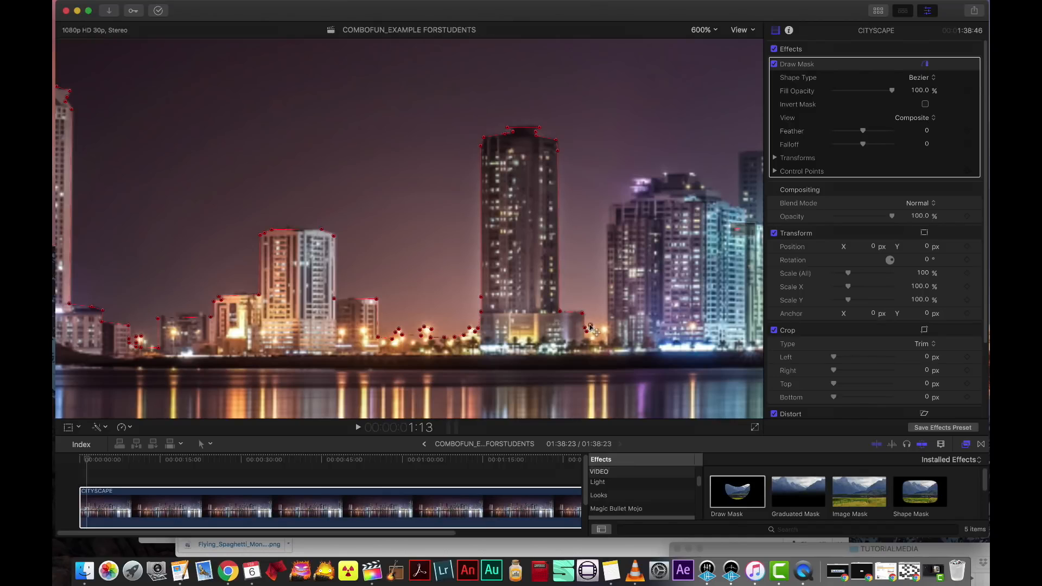
right_click(592, 326)
left_click(595, 329)
left_click(607, 326)
Trace the mask outline up and over the uneven roofs of the blue-and-violet-lit high-rise cluster.
left_click(607, 228)
left_click(610, 221)
left_click(610, 206)
left_click(634, 180)
left_click(666, 178)
left_click(667, 171)
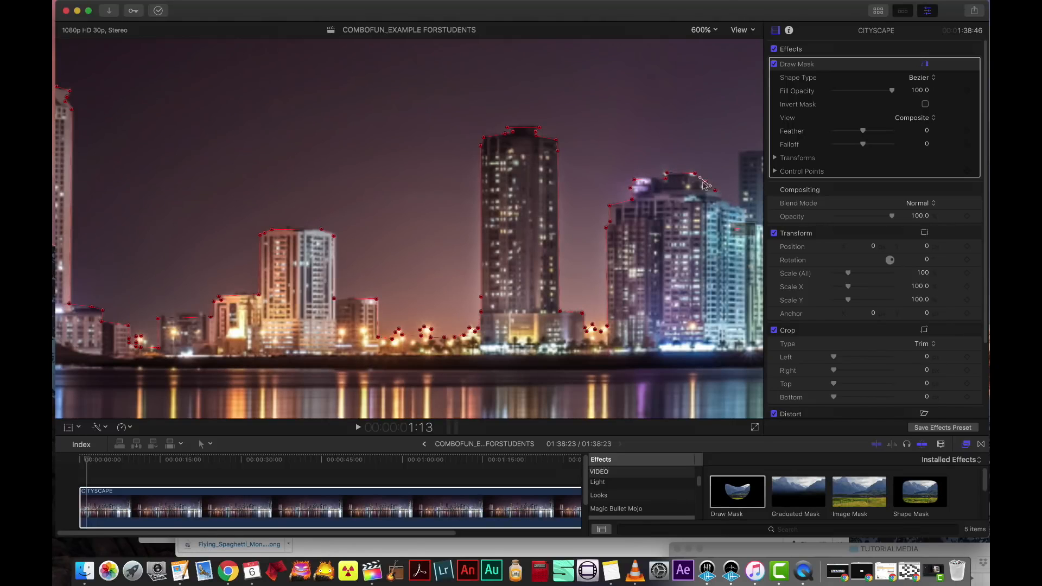
left_click(703, 183)
left_click(719, 192)
left_click(723, 201)
left_click(731, 205)
left_click(738, 204)
Trace the mask outline over the tall flat-roofed building and down onto the orange-lit block's roof.
left_click(740, 155)
scroll(740, 209, "right", 10)
left_click(288, 221)
left_click(290, 330)
left_click(315, 331)
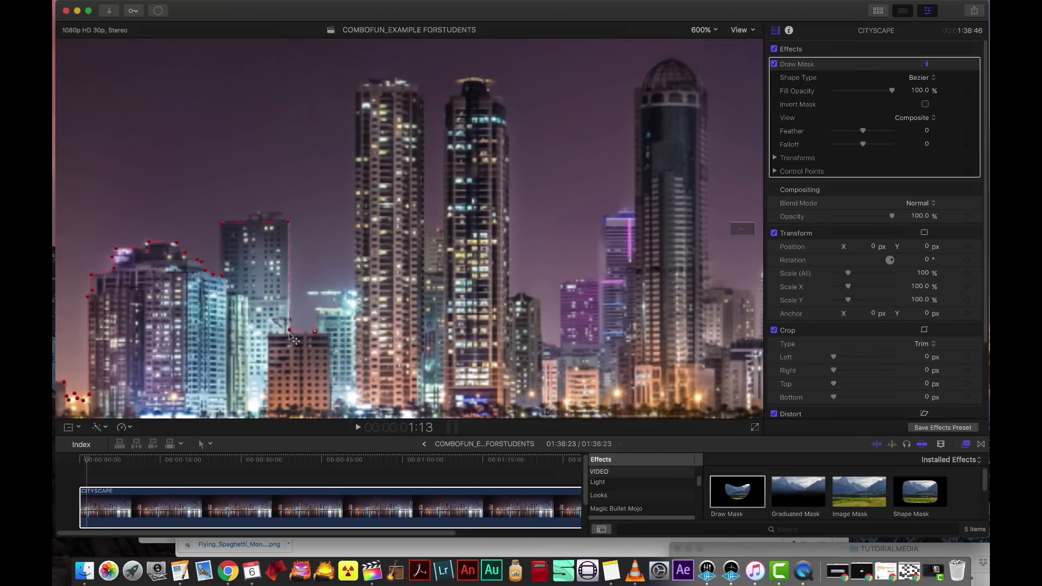
Trace the mask outline over the teal-lit building and around the top of the first tall apartment tower.
left_click(316, 307)
left_click_drag(341, 306, 340, 309)
left_click(343, 301)
left_click(354, 85)
left_click(387, 84)
left_click(417, 84)
left_click(422, 92)
left_click(424, 234)
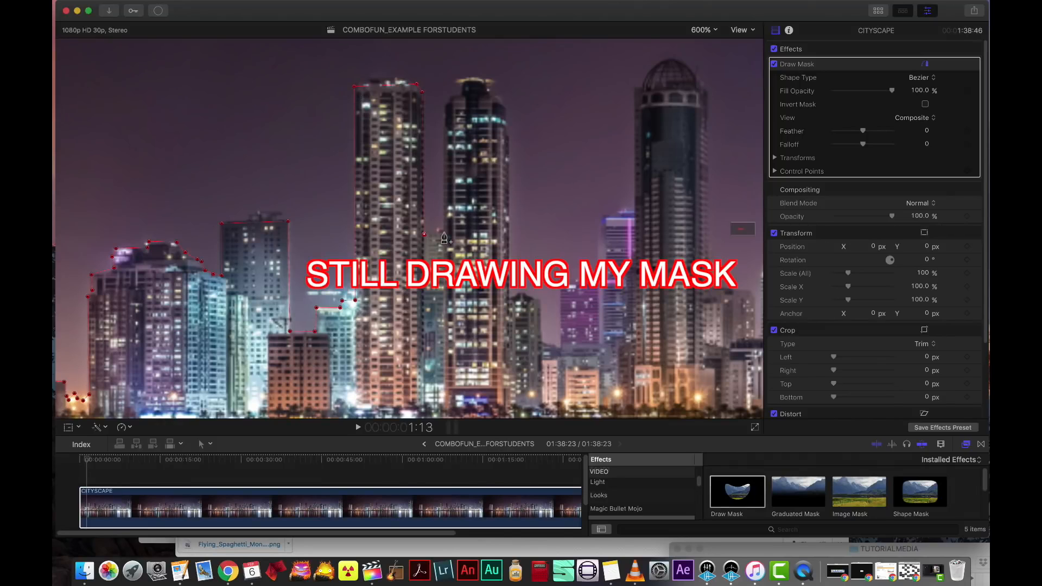
Trace the mask outline up, over and down the second tall apartment tower with the tapered roof.
left_click(447, 234)
left_click(462, 96)
left_click(462, 85)
left_click(470, 81)
left_click(486, 85)
left_click(498, 97)
left_click(506, 110)
left_click(508, 297)
Trace the mask outline over the dark block beside the second apartment tower and across the two violet-lit buildings.
left_click(518, 294)
left_click(527, 293)
left_click(540, 299)
left_click(542, 342)
left_click(599, 284)
left_click(605, 219)
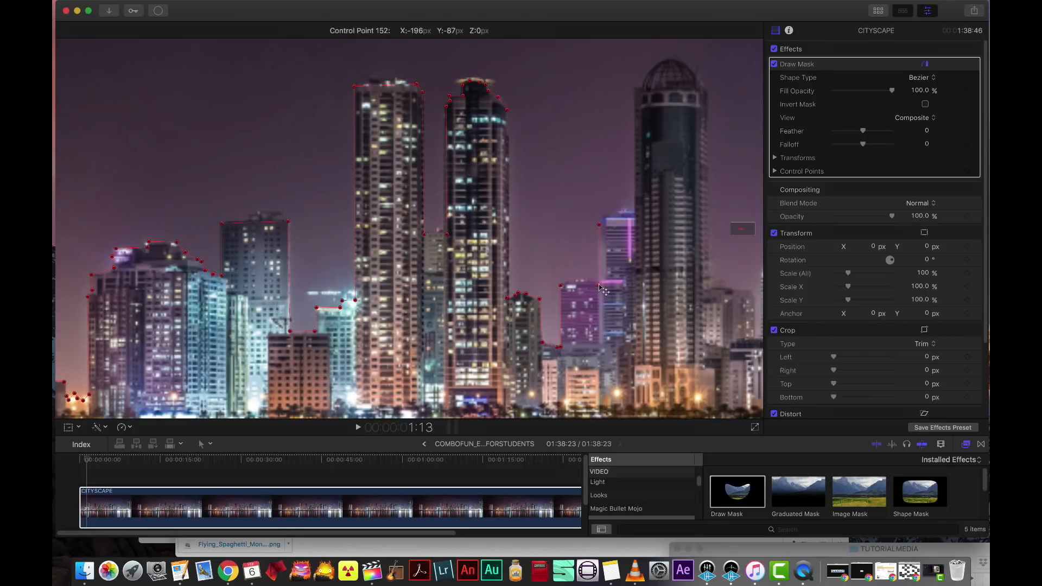
left_click(618, 215)
left_click(620, 210)
left_click(634, 210)
Trace the mask outline up the side of the domed tower and around the curve of its dome.
left_click(633, 91)
left_click(642, 87)
left_click(646, 77)
left_click(652, 69)
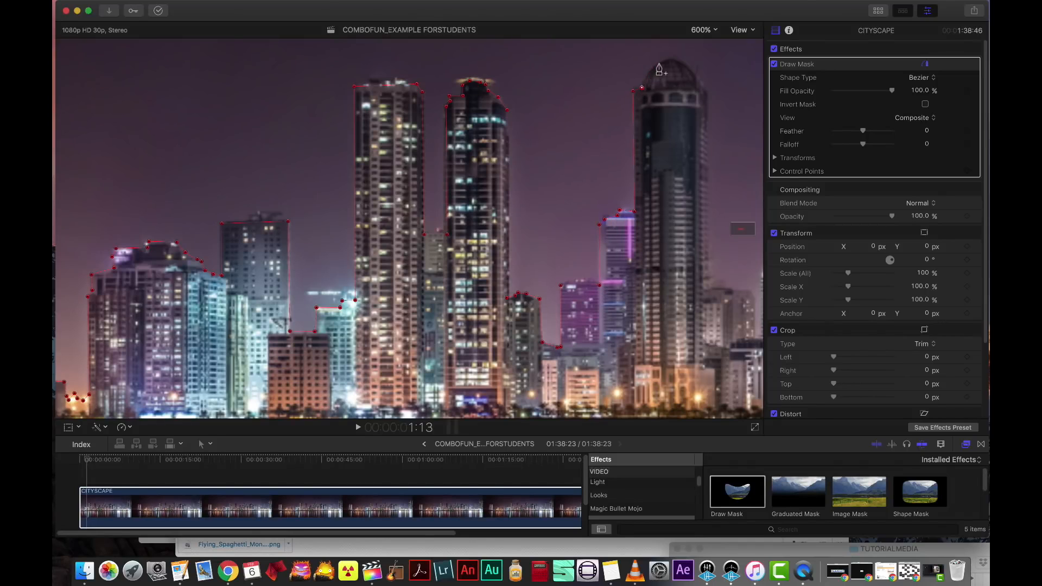
left_click(661, 63)
left_click(669, 59)
left_click(684, 63)
left_click(693, 71)
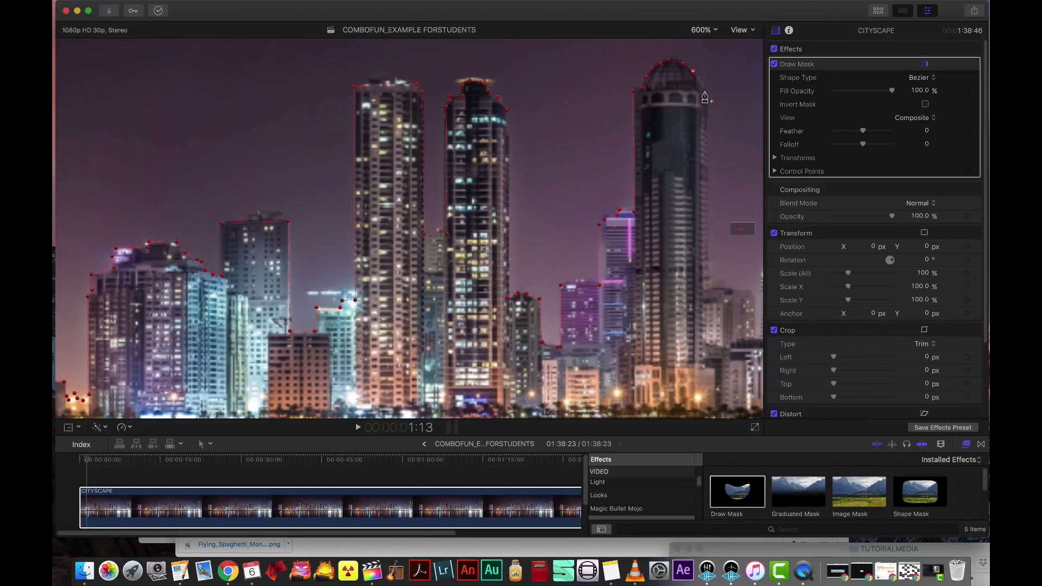
Trace the mask outline down the domed tower, over the low grey blocks and around the small pointed building.
left_click(706, 290)
left_click(751, 292)
left_click(707, 290)
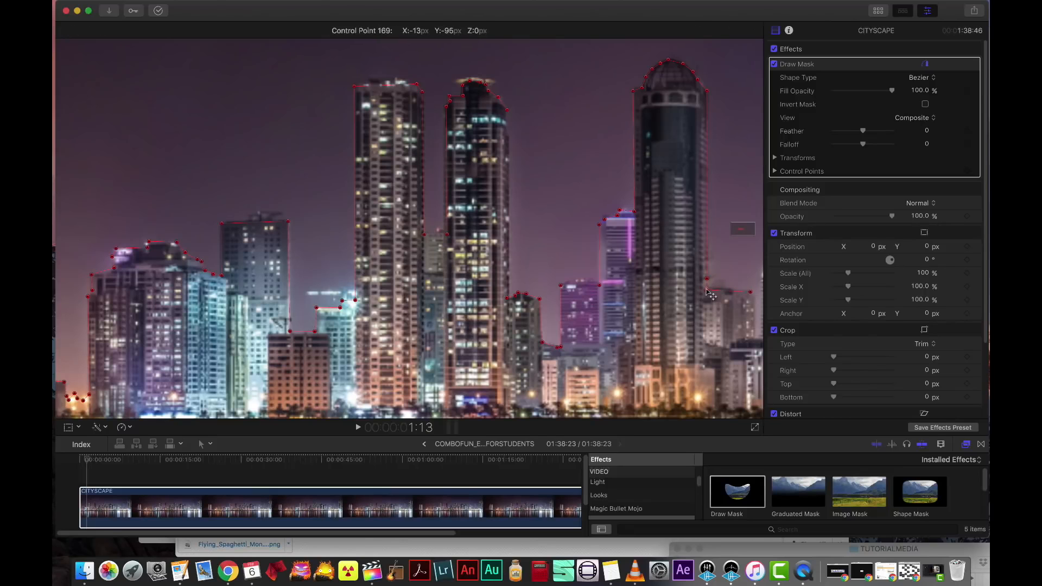
left_click_drag(744, 229, 743, 229)
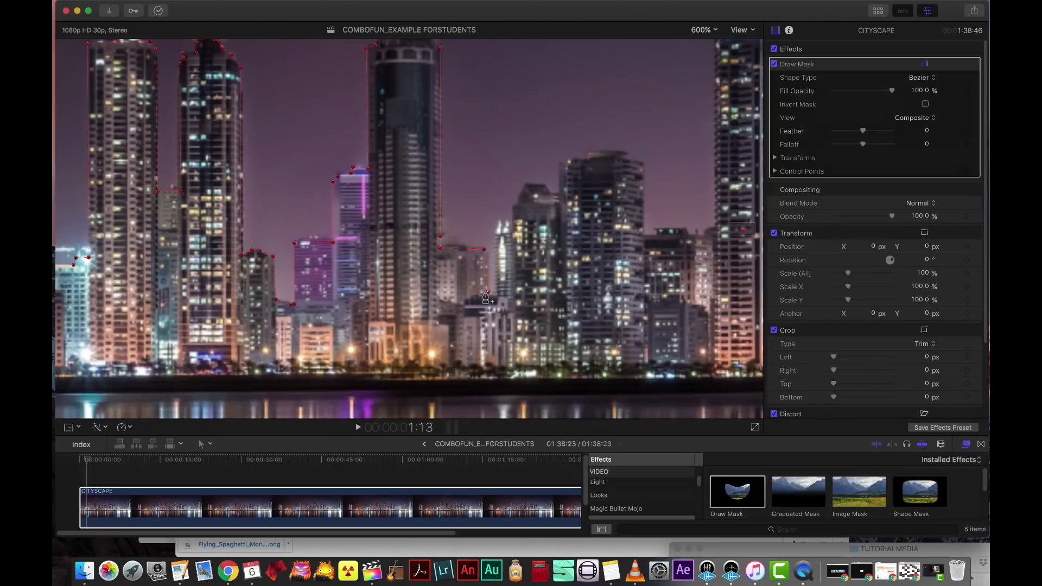
left_click(499, 226)
left_click(499, 218)
left_click(500, 227)
left_click(509, 223)
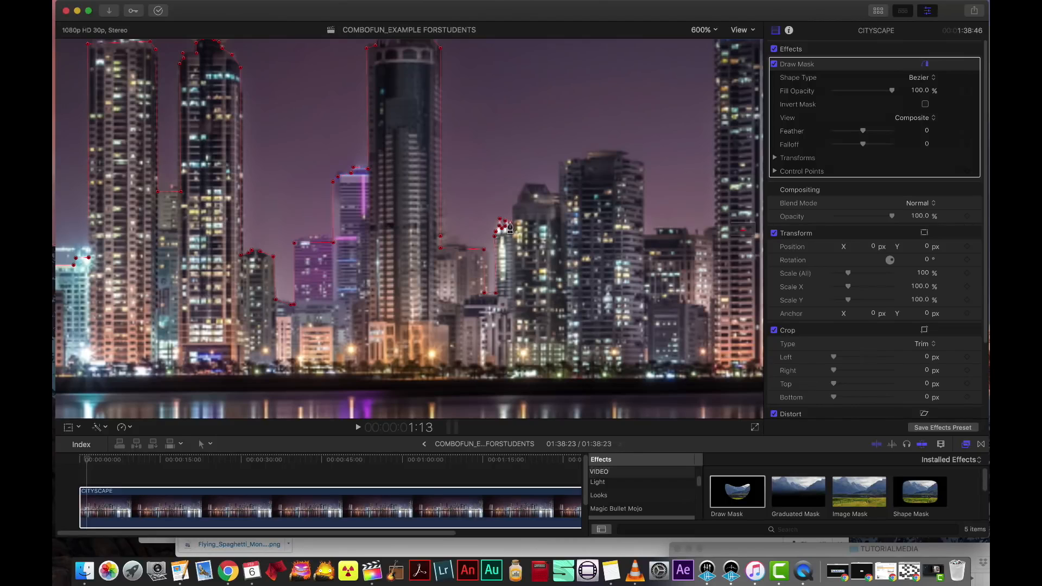
Trace the mask outline over the roofs of the two neighbouring dark high-rises, including the wider one with the curved top.
left_click(526, 184)
left_click(546, 184)
left_click(549, 191)
left_click(558, 193)
left_click(559, 163)
left_click_drag(559, 163, 558, 159)
left_click(588, 152)
left_click(621, 150)
left_click(629, 153)
left_click(644, 159)
Trace the mask outline over the low flat-roofed building and across to the side of the tall twin towers.
left_click(646, 233)
left_click(655, 229)
left_click(684, 229)
left_click(689, 233)
left_click(704, 235)
left_click(716, 228)
At 400% viewer zoom, trace the mask outline over the second twin tower's roof and down its side.
left_click(704, 30)
left_click(706, 104)
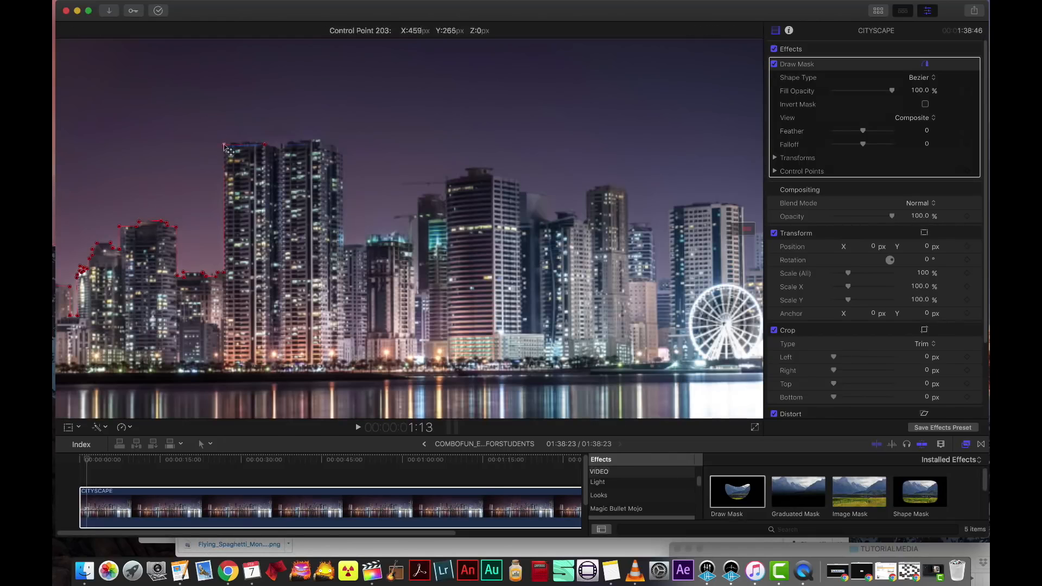
left_click(320, 141)
left_click(339, 149)
left_click(343, 156)
left_click(343, 245)
Trace the mask outline over the teal-lit block next to the twin towers.
left_click(364, 245)
left_click(367, 235)
left_click(407, 235)
left_click(414, 237)
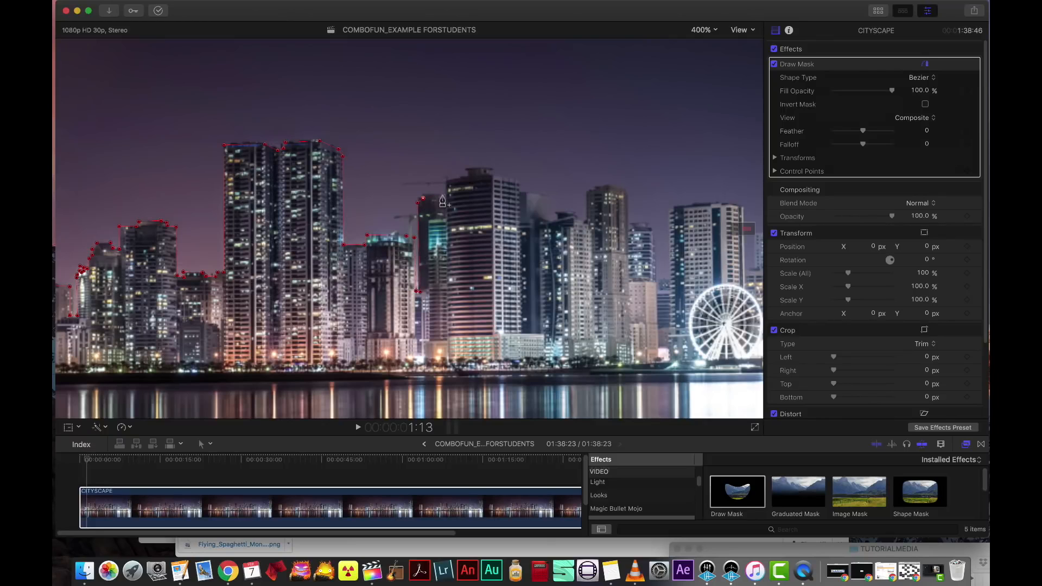
Trace the mask outline over the stepped roof of the wide, brightly banded high-rise.
left_click(446, 179)
left_click(465, 170)
left_click(491, 168)
left_click(492, 175)
left_click(519, 181)
left_click(519, 191)
Trace the mask outline over the lower white building and around the brown-topped tower beside it.
left_click(555, 211)
left_click(575, 215)
left_click(590, 191)
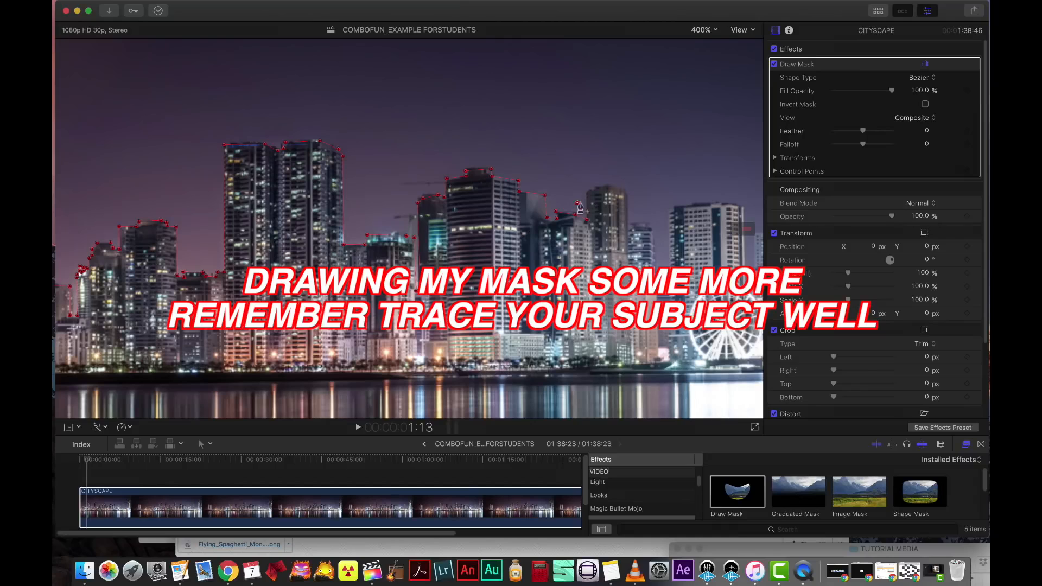
left_click(589, 220)
left_click(595, 188)
left_click(610, 185)
left_click(625, 190)
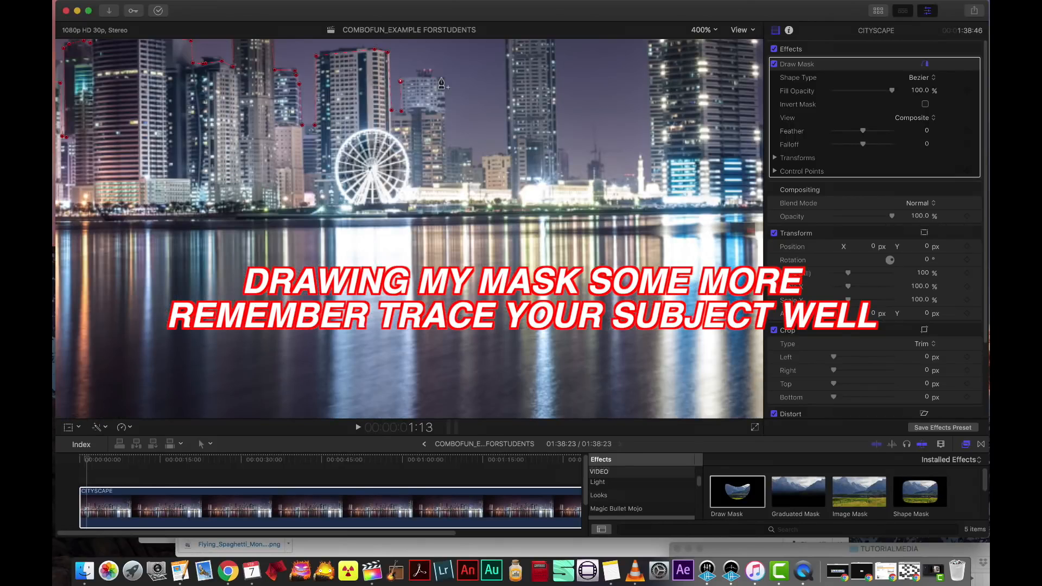
Trace the mask outline over the high-rise beyond the Ferris wheel and the low building beside it.
left_click(416, 76)
left_click(442, 78)
left_click(446, 147)
left_click(471, 149)
left_click(471, 166)
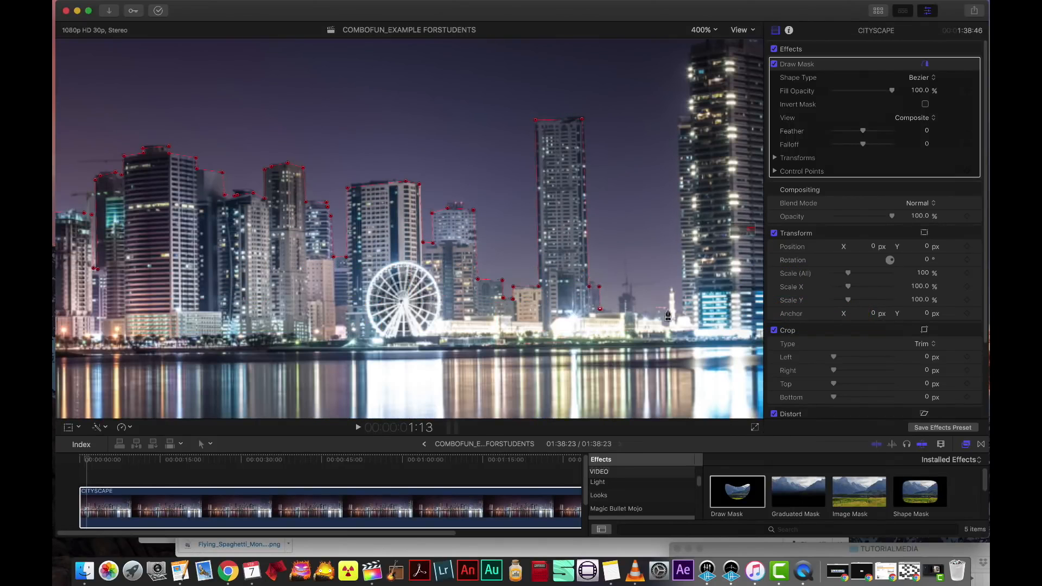
Trace the mask outline up and over the brightly lit tower at the skyline's far right end.
scroll(678, 126, "up", 10)
scroll(678, 126, "down", 10)
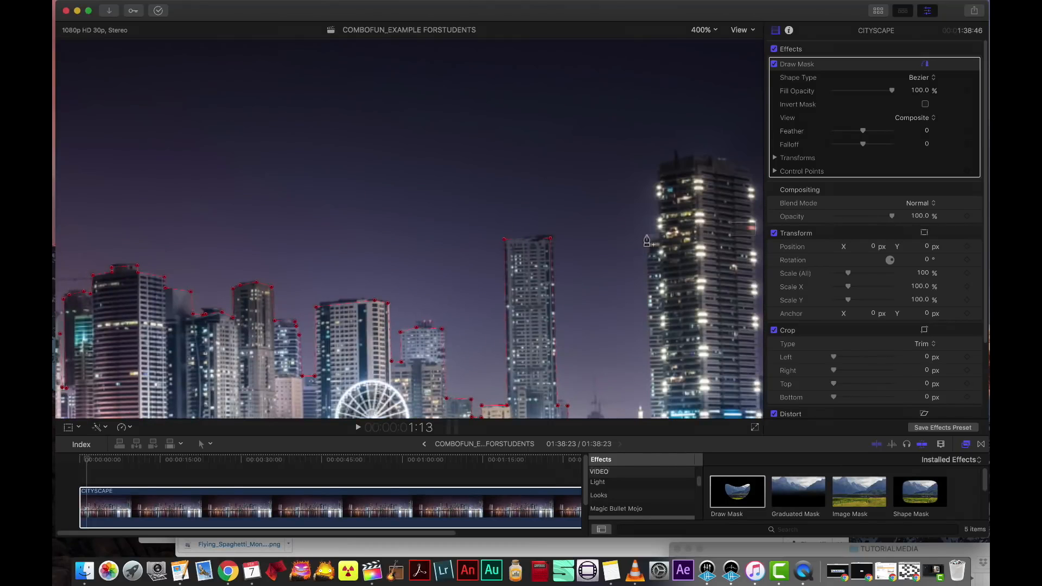
left_click(658, 173)
scroll(760, 414, "down", 3)
left_click(760, 415)
At 100% viewer zoom, carry the mask outline around the sky outside the frame and close it at the first point.
left_click(707, 30)
left_click(707, 102)
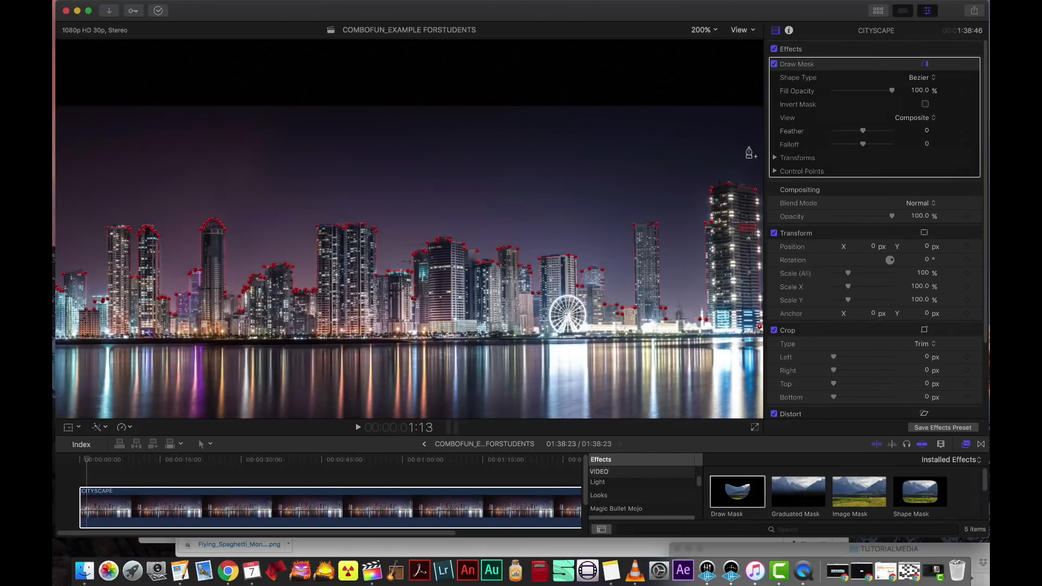
left_click(708, 31)
left_click(707, 79)
left_click(686, 73)
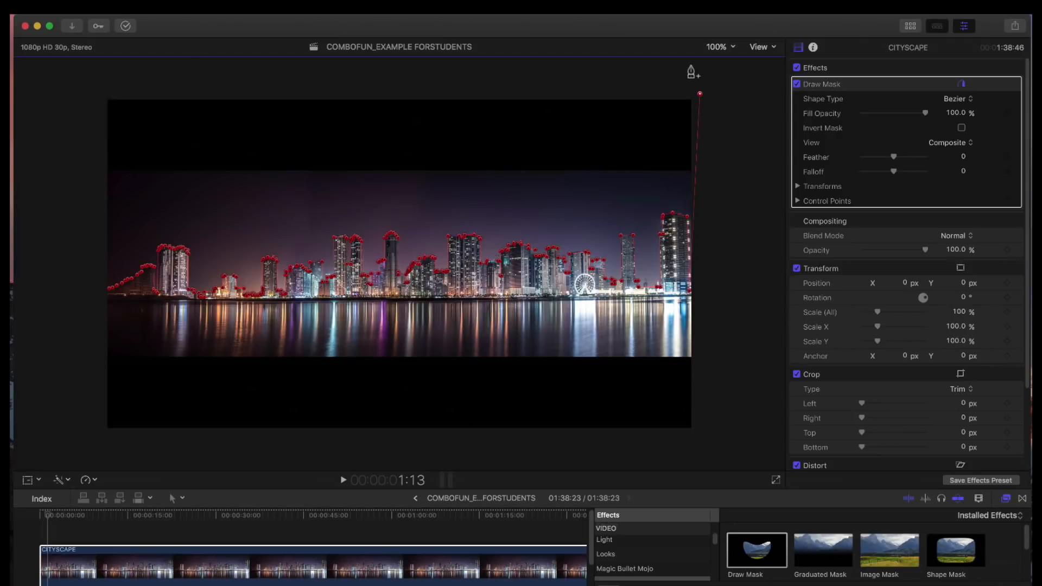
left_click(691, 66)
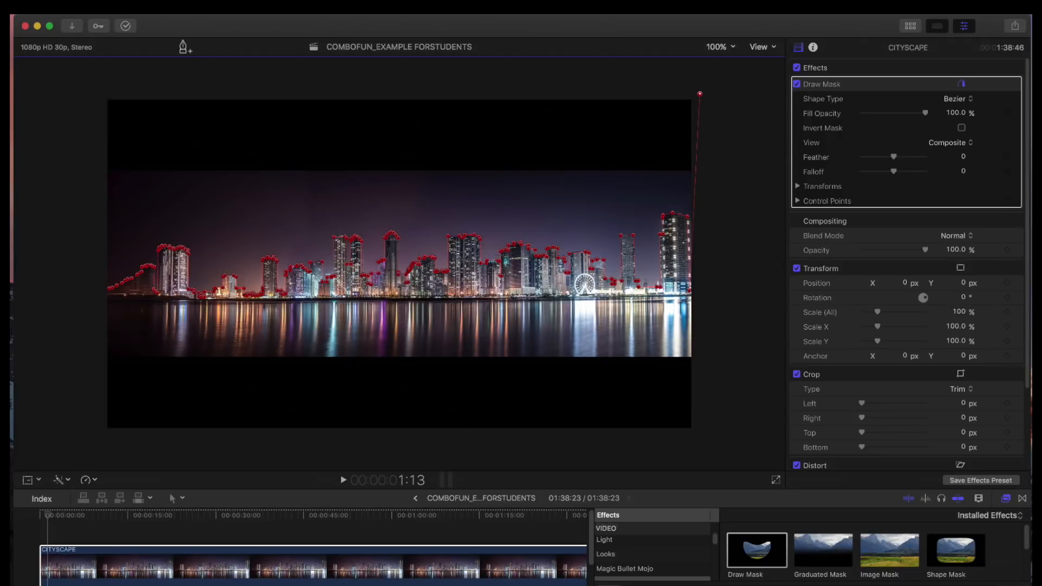
left_click(96, 63)
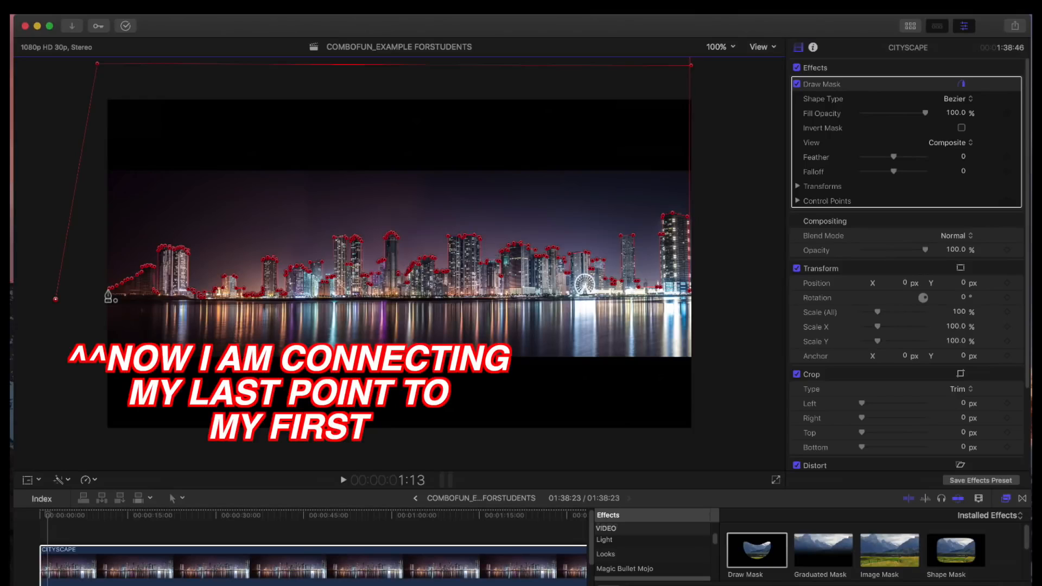
left_click(108, 292)
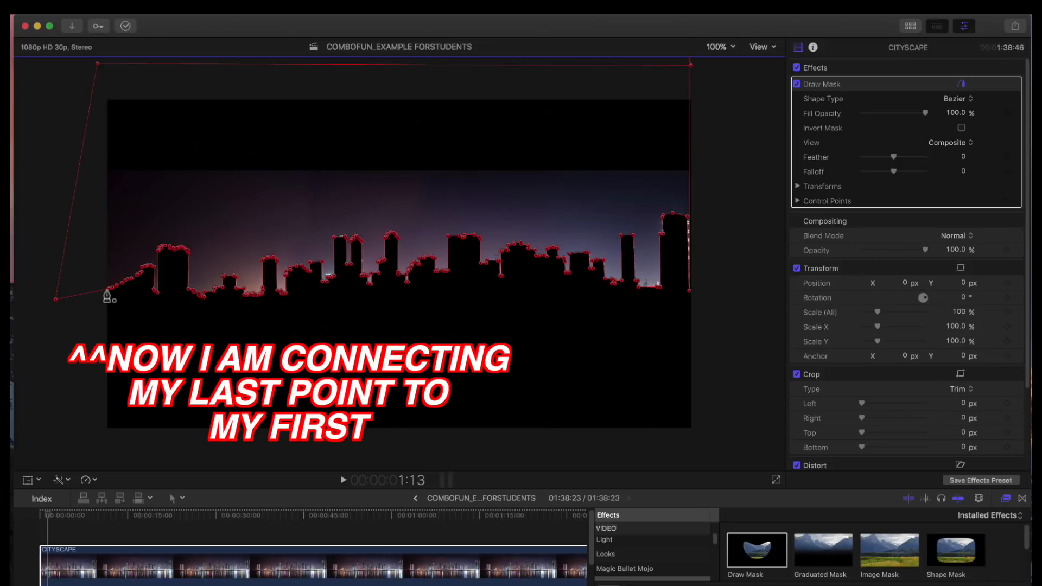
Invert the mask to keep the city, and shift its upper-left corner point farther outside the frame.
left_click(962, 129)
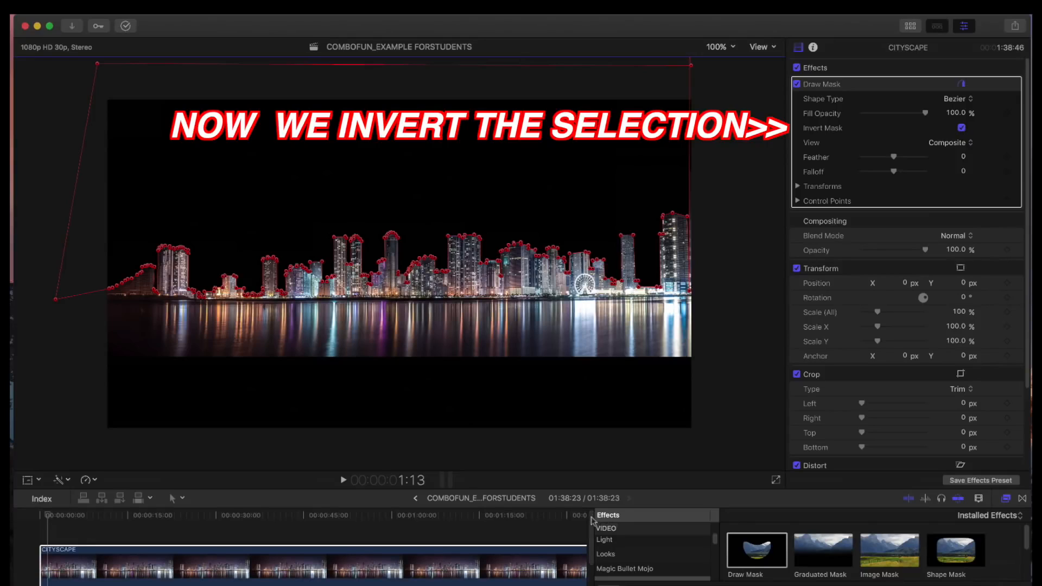
left_click(439, 564)
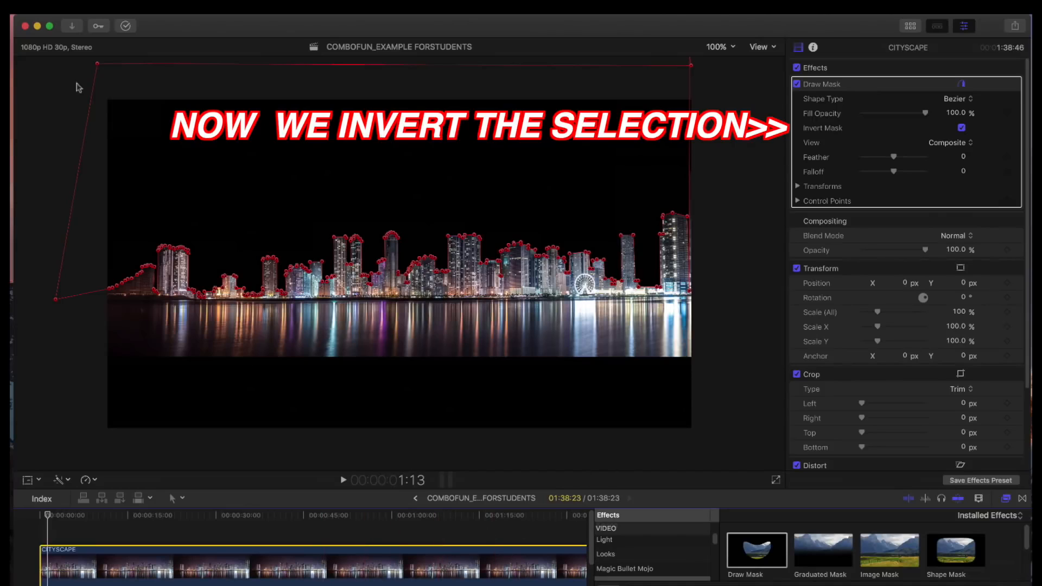
left_click_drag(93, 66, 61, 66)
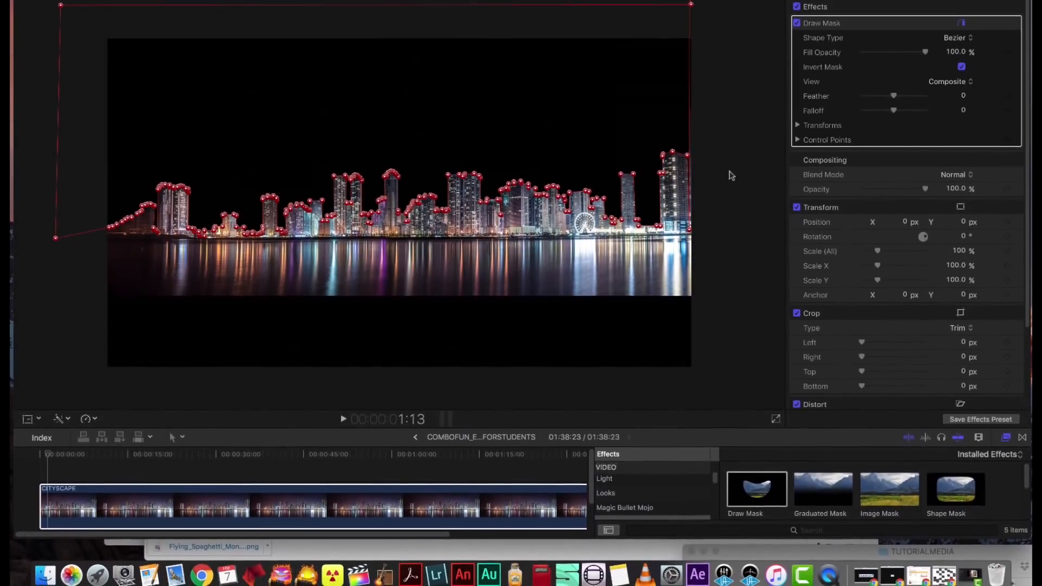
Turn the masked CITYSCAPE clip into a compound clip named MASK.
left_click(395, 516)
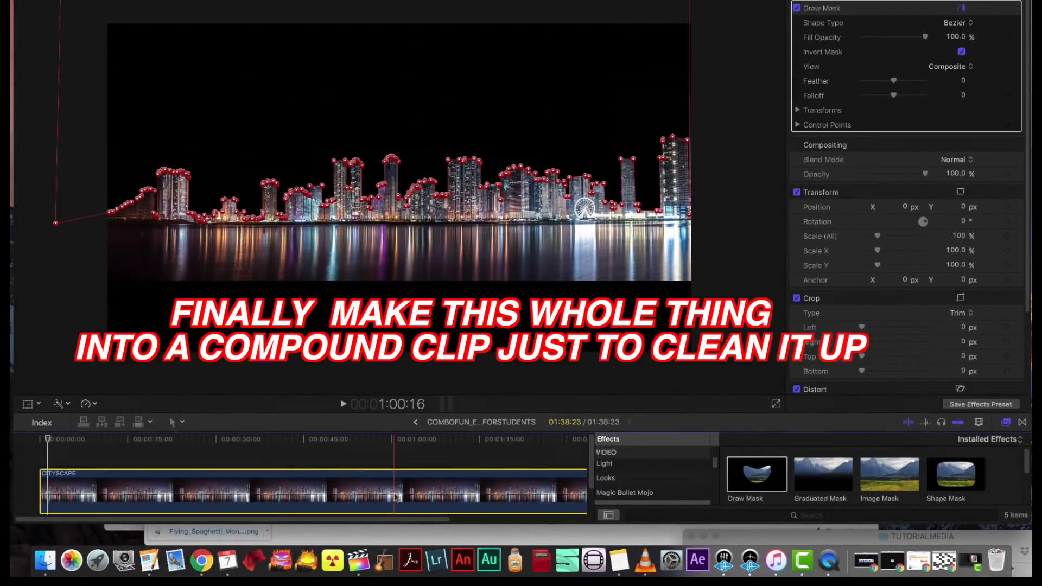
right_click(395, 496)
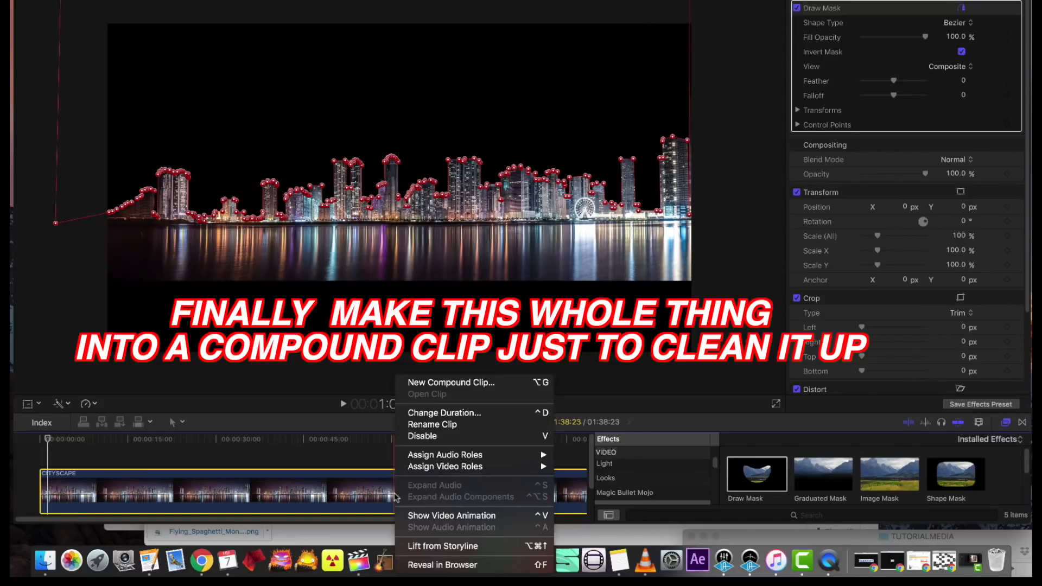
left_click(455, 382)
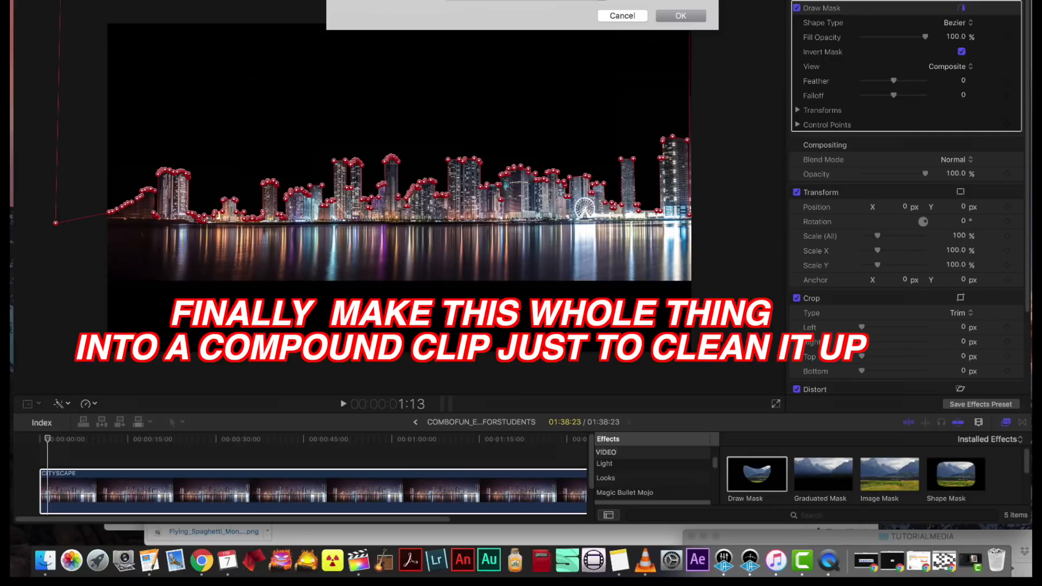
key("Return")
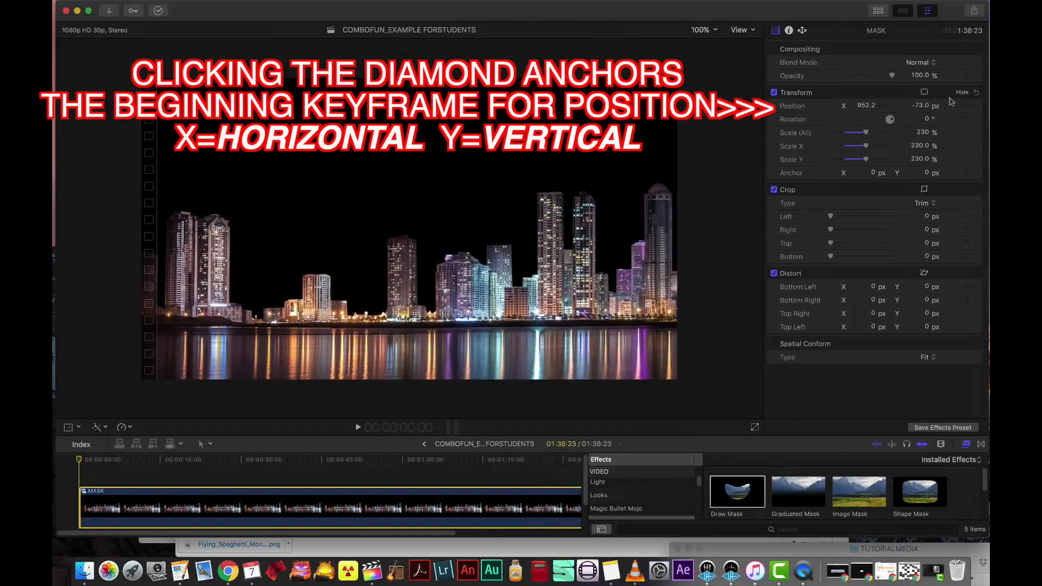
Animate the MASK clip's position with a keyframe at the start and a changed X value near the clip's end.
left_click(967, 107)
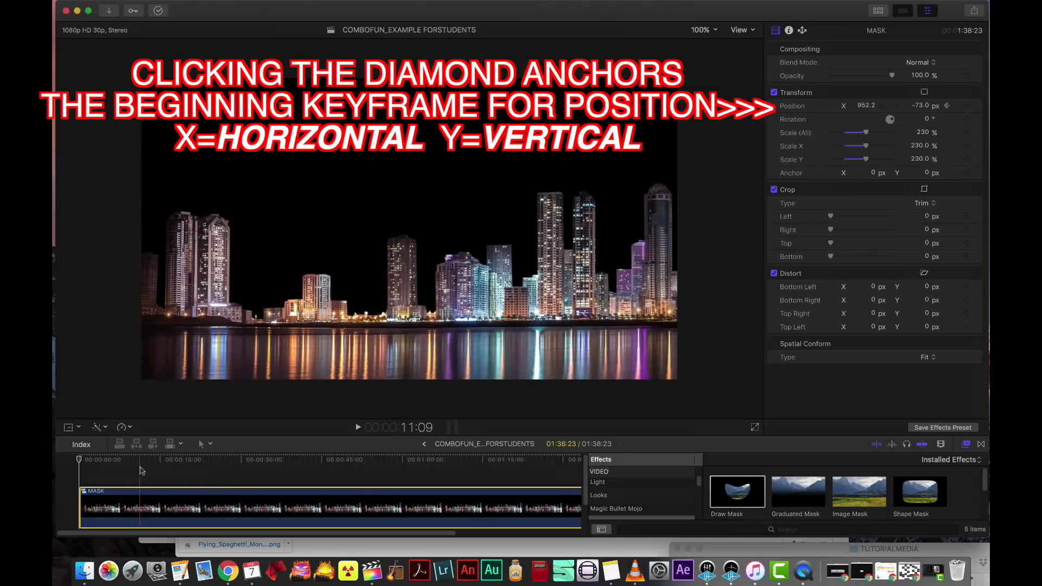
scroll(489, 502, "right", 5)
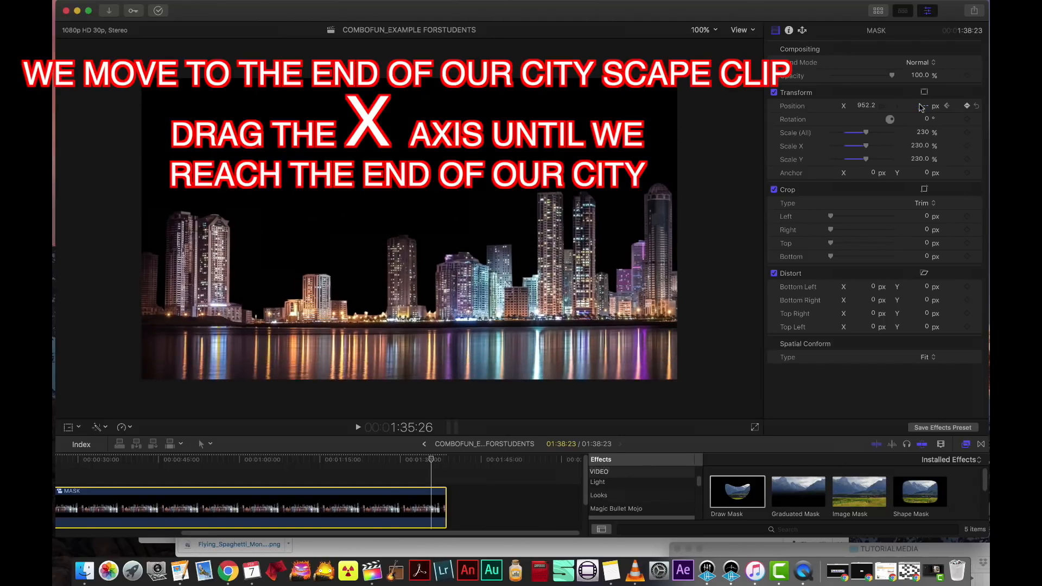
left_click_drag(863, 103, 865, 106)
left_click_drag(431, 460, 91, 511)
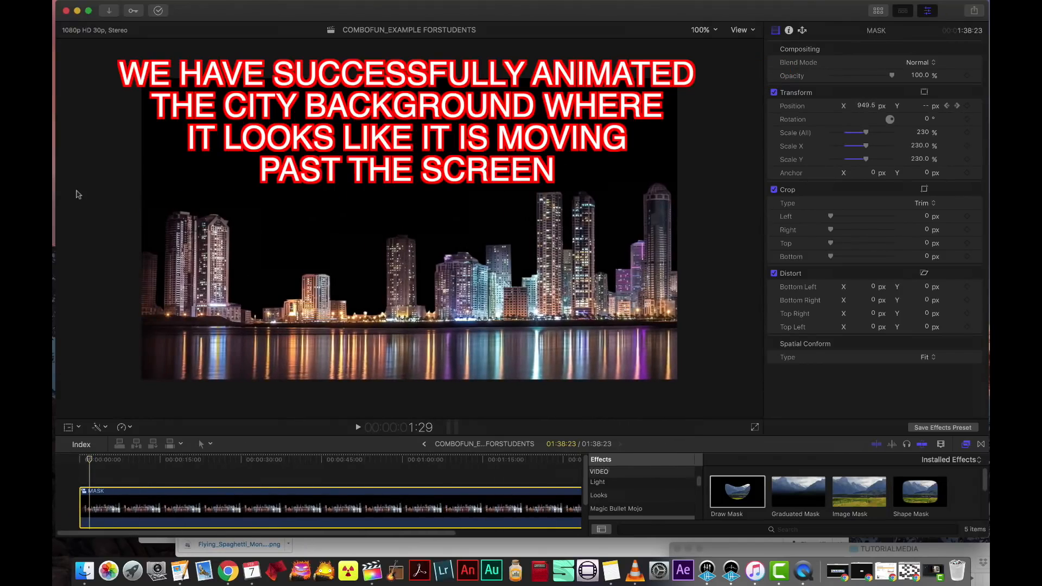
Add Flying_Spaghetti_Monster.png from the IMAGES folder to the timeline beneath the MASK clip, near its start.
left_click(879, 10)
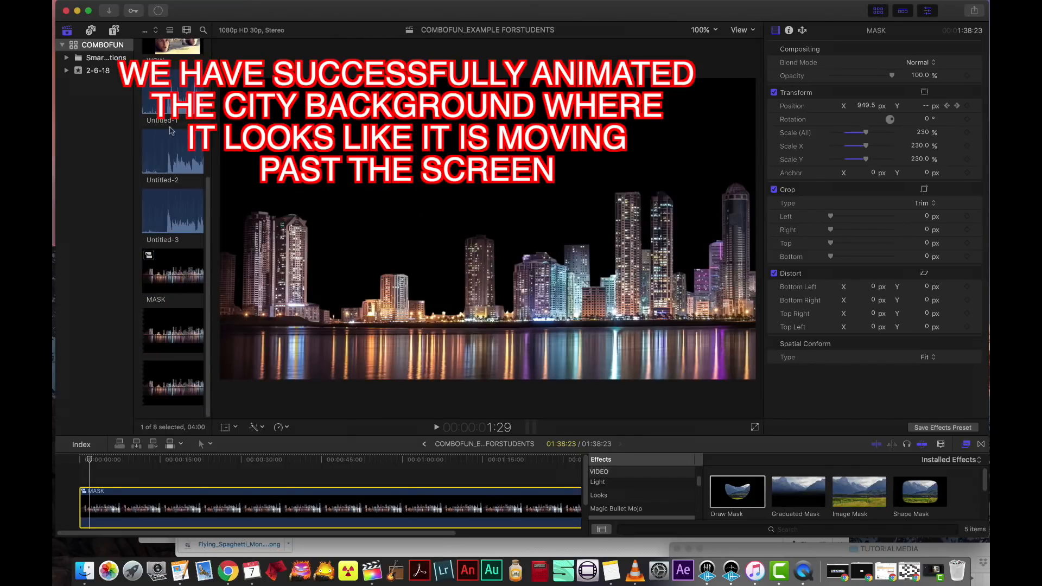
scroll(173, 244, "down", 8)
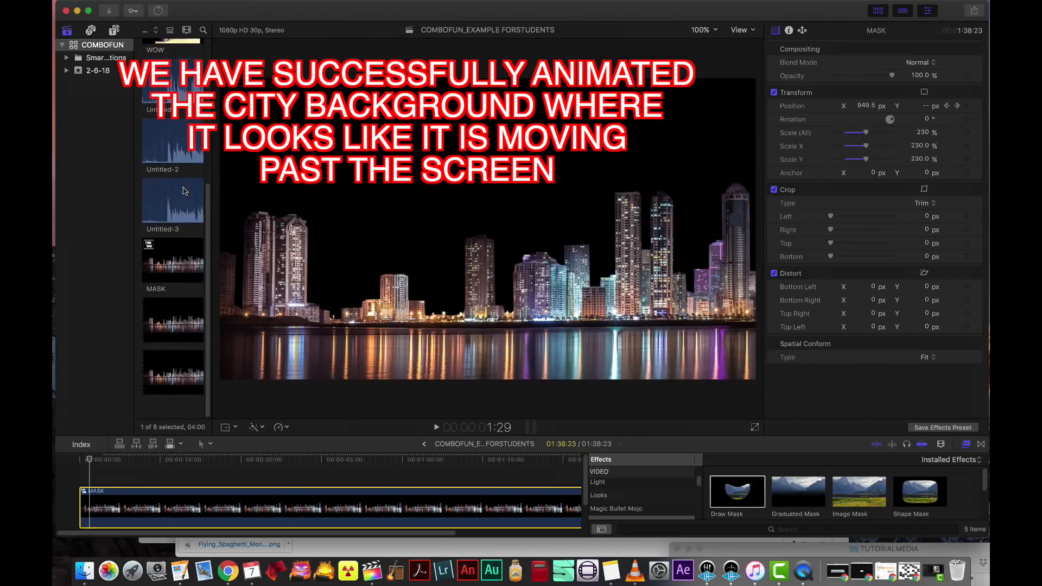
left_click(87, 570)
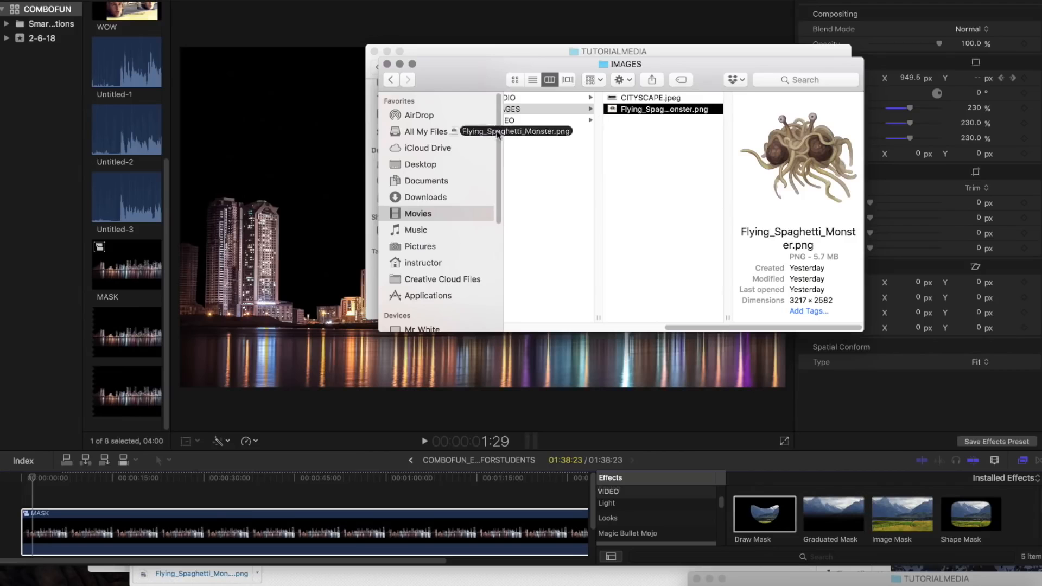
left_click_drag(499, 133, 49, 480)
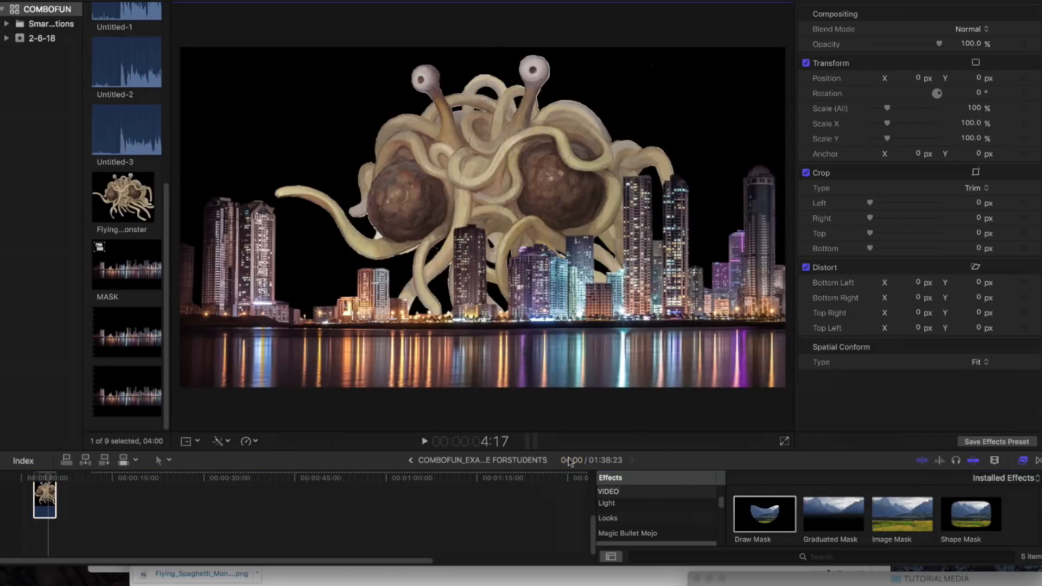
Enlarge the timeline area, extend the Flying_Spaghetti_Monster clip to the end of the MASK clip, and preview the composite.
left_click(570, 453)
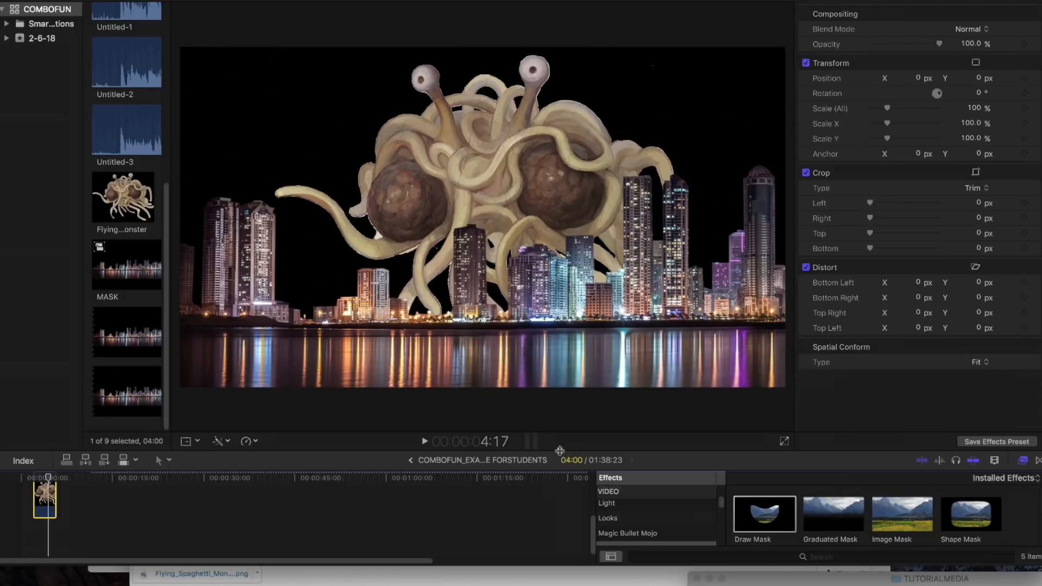
left_click_drag(560, 451, 566, 411)
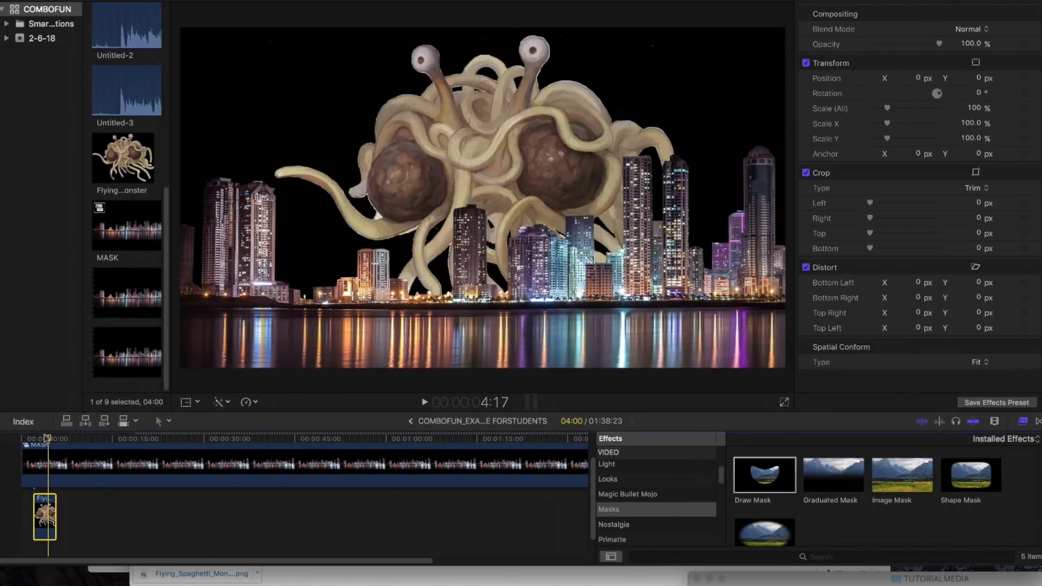
left_click_drag(56, 515, 352, 512)
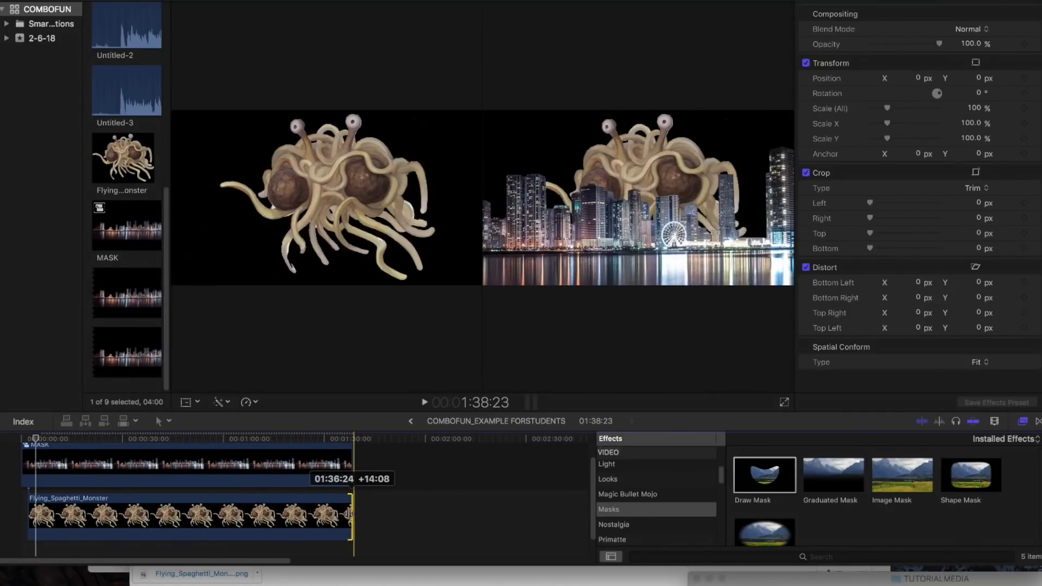
left_click(98, 438)
left_click_drag(98, 440, 103, 466)
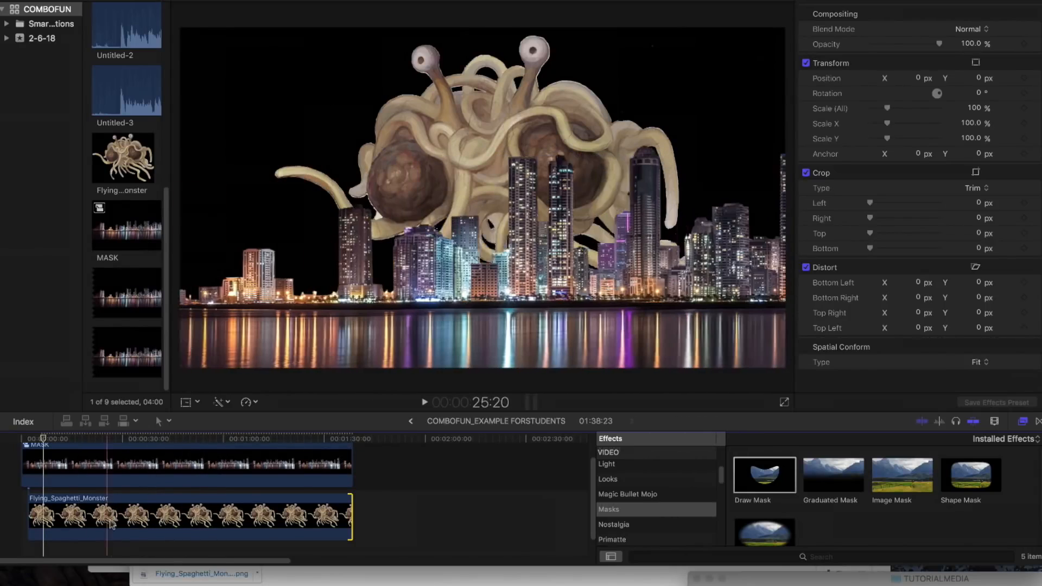
Mirror the Flying_Spaghetti_Monster clip horizontally with Transform at about 78% size and move it to about X -774, Y 28 px.
left_click(129, 519)
right_click(129, 518)
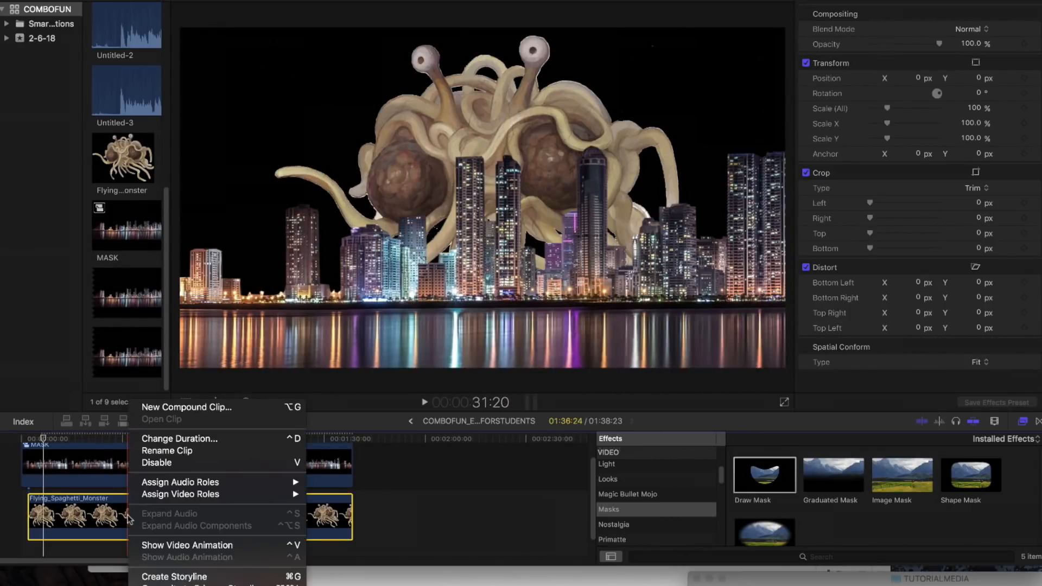
left_click(128, 516)
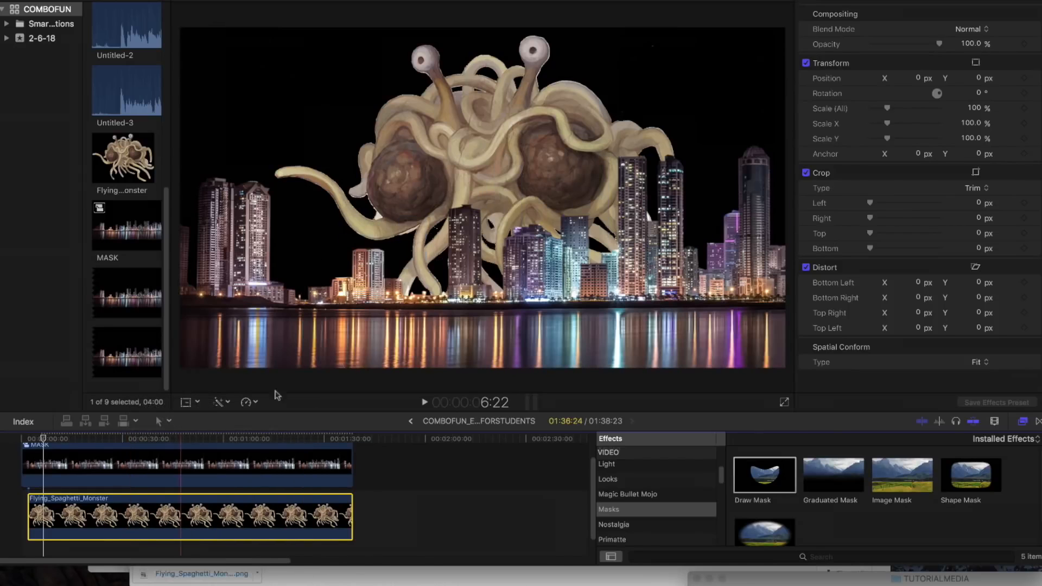
left_click(228, 403)
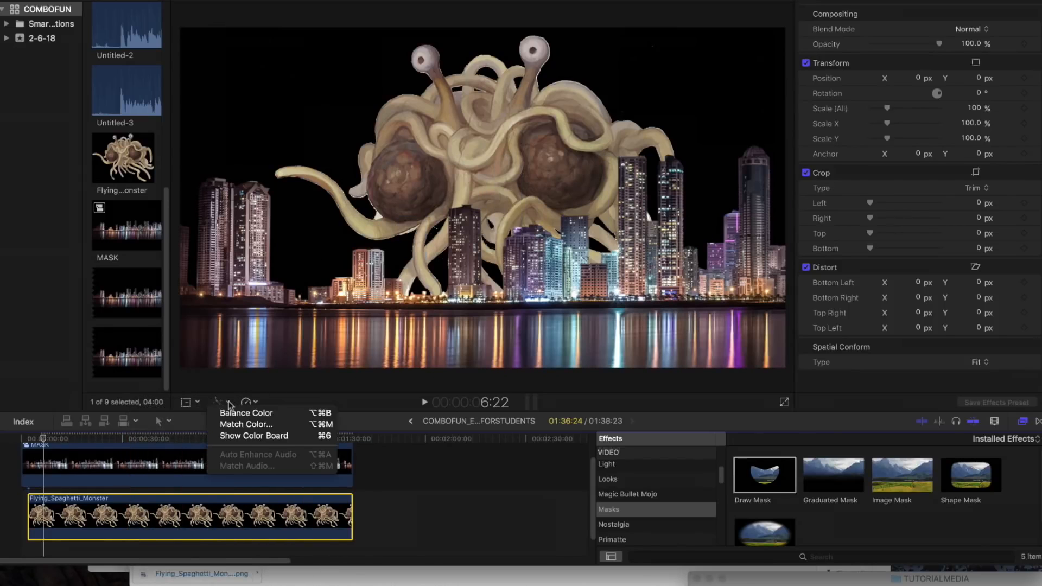
left_click(186, 402)
left_click(187, 402)
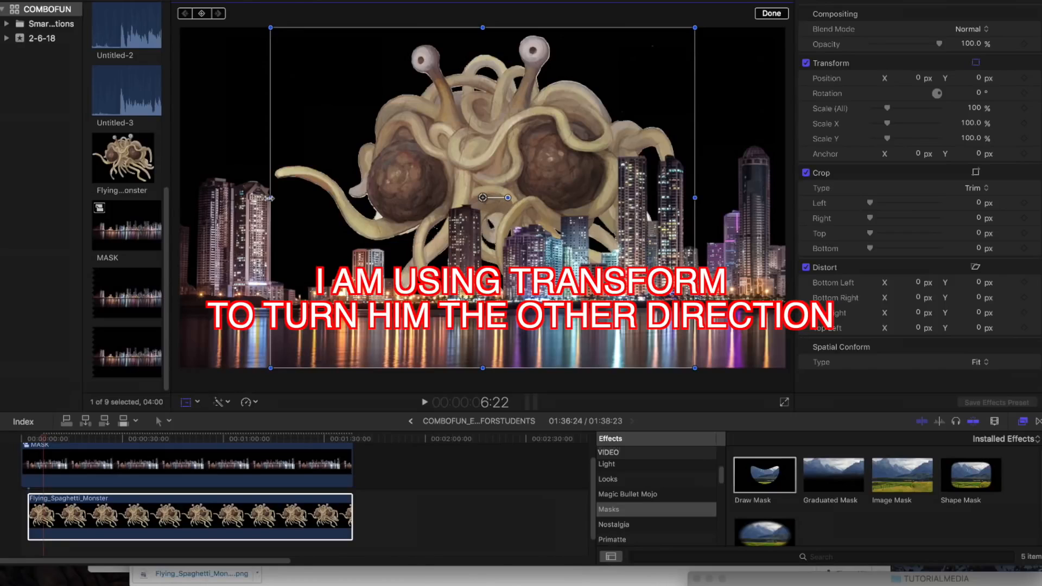
left_click_drag(270, 198, 650, 182)
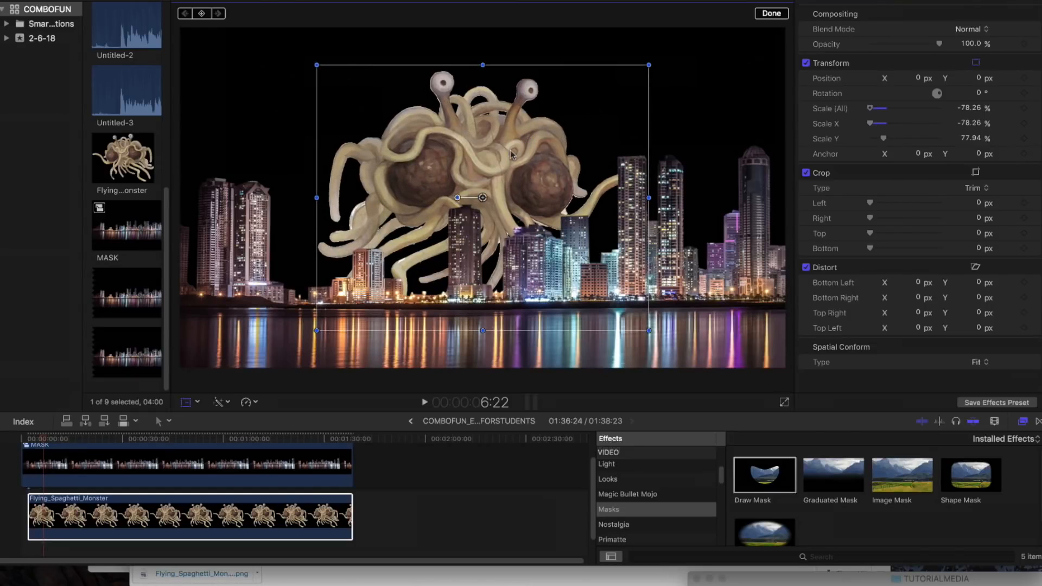
left_click_drag(512, 155, 267, 146)
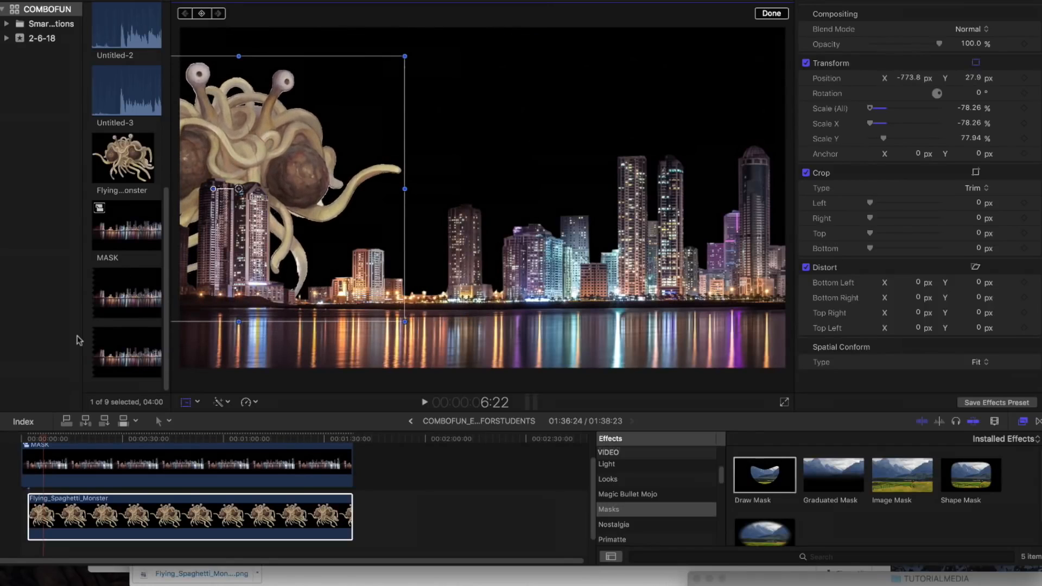
Keyframe the monster's position from the clip start, reaching about X -360, Y 133 at 25:09 and X -319, Y 59 at 35:01.
mouse_move(43, 444)
left_mouse_down()
mouse_move(18, 444)
mouse_move(150, 441)
mouse_move(23, 441)
left_mouse_up()
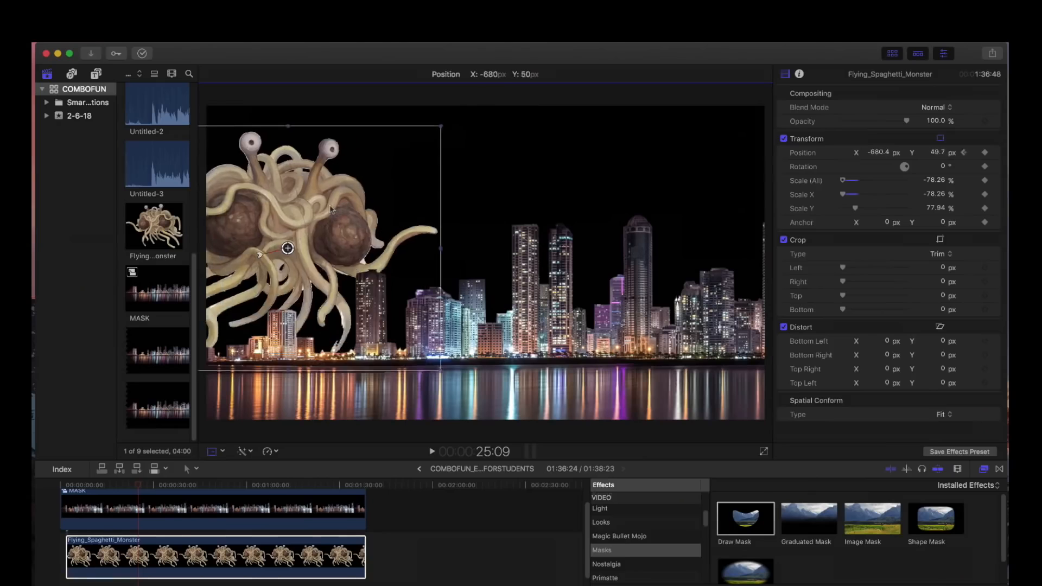
left_click_drag(306, 212, 402, 194)
left_click_drag(139, 485, 171, 490)
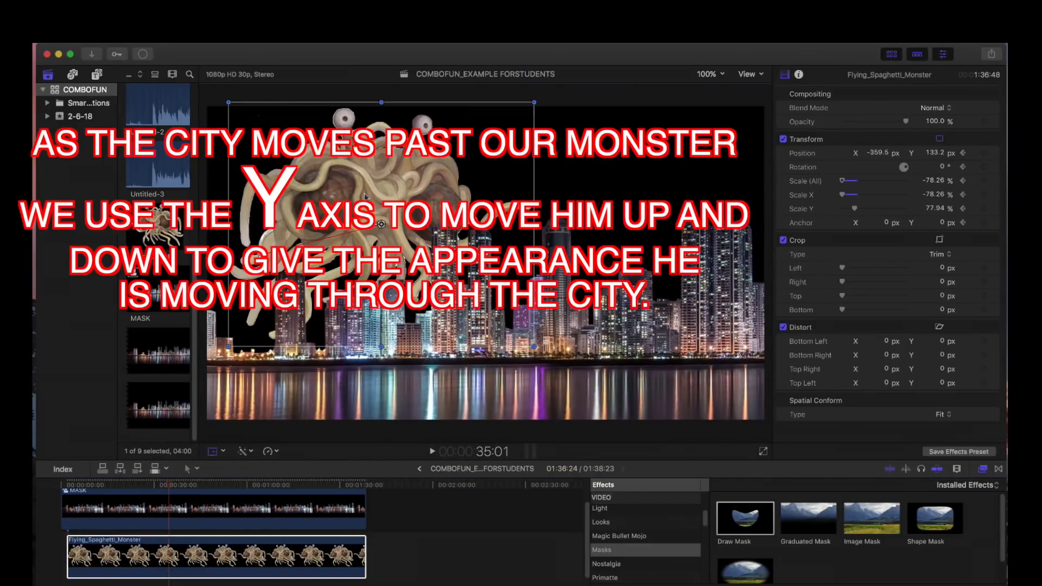
left_click_drag(382, 224, 393, 244)
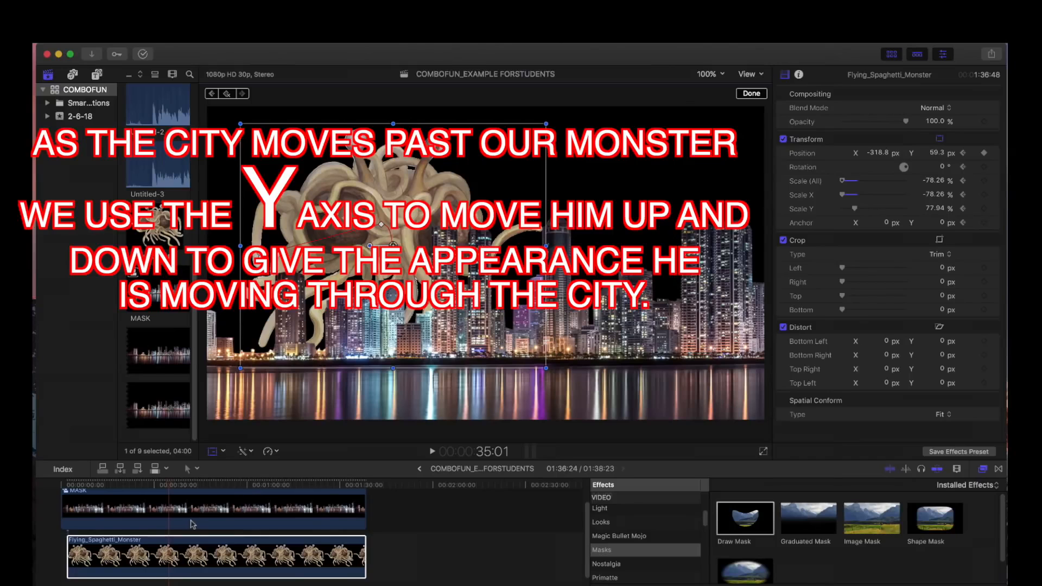
Add monster position keyframes at about X -224, Y 116 for 44:06 and X -29, Y 40 for 52:14.
left_click_drag(170, 485, 201, 485)
left_click_drag(430, 238, 459, 221)
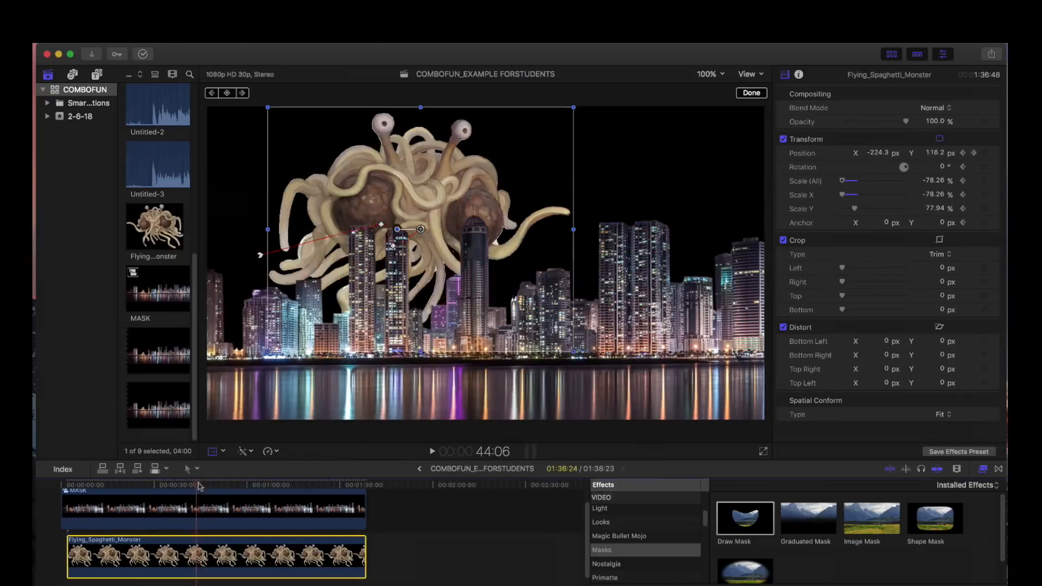
left_click_drag(196, 485, 222, 485)
left_click_drag(438, 215, 495, 237)
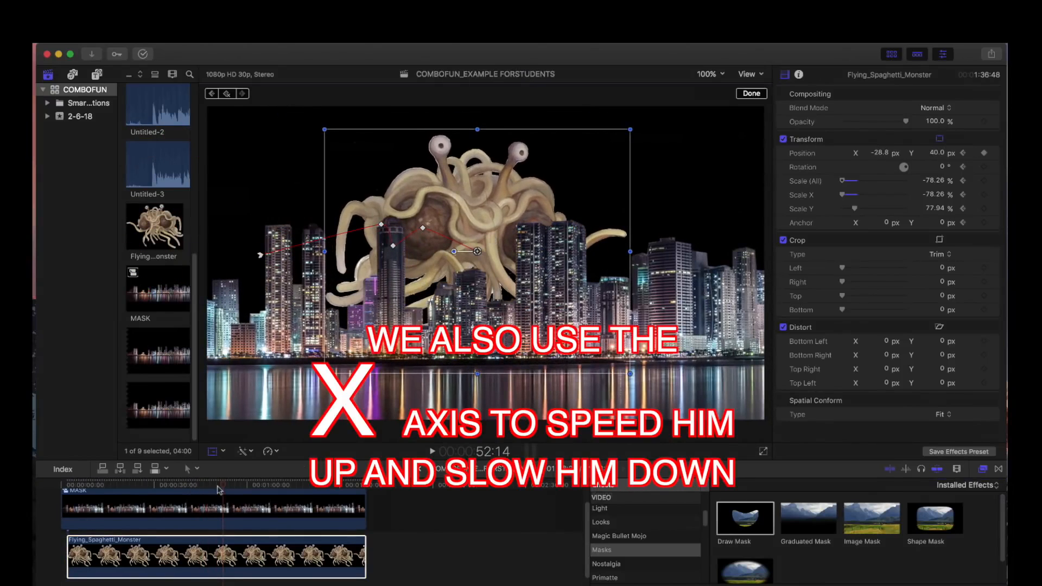
Keyframe the monster at about X 55, Y 100 for 1:04:08, and continue its up-and-down travel at further points toward the clip's end.
left_click_drag(219, 489, 259, 486)
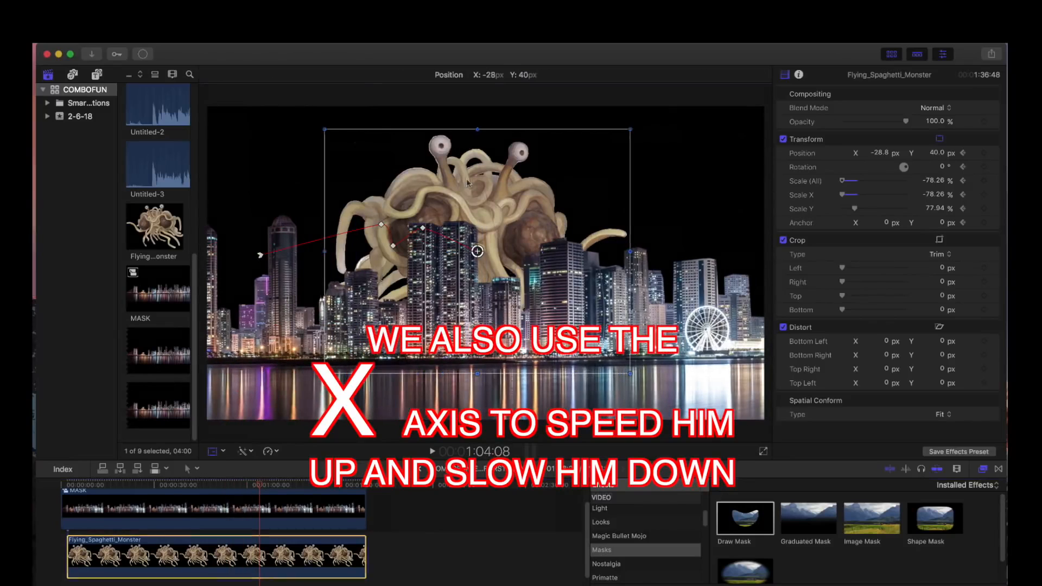
left_click_drag(466, 184, 491, 166)
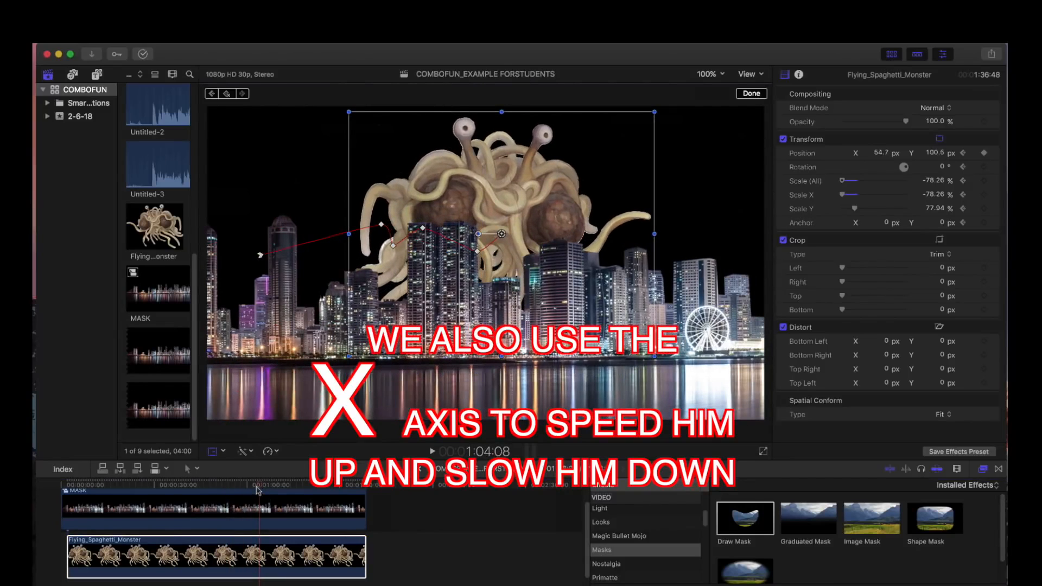
left_click_drag(258, 490, 292, 492)
left_click_drag(502, 192, 535, 208)
left_click_drag(298, 489, 333, 490)
left_click_drag(534, 230, 534, 230)
left_click_drag(552, 215, 555, 205)
Play the composite from near the start to check the monster's movement behind the skyline.
left_click(330, 485)
left_click_drag(329, 485, 76, 492)
key("space")
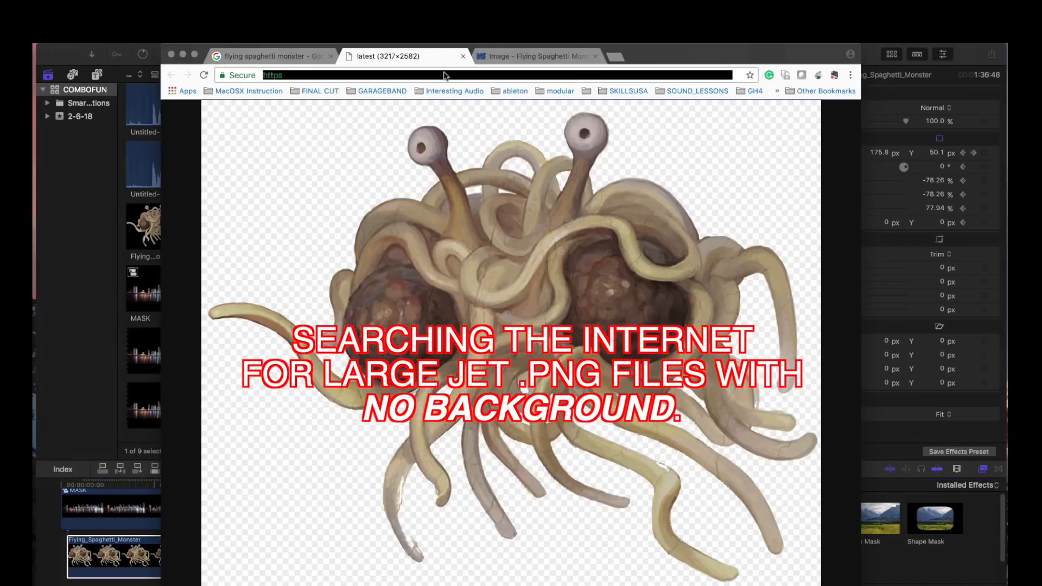
Switch to Chrome, open Google Images and search for "fighter jets".
type("images.goog;le")
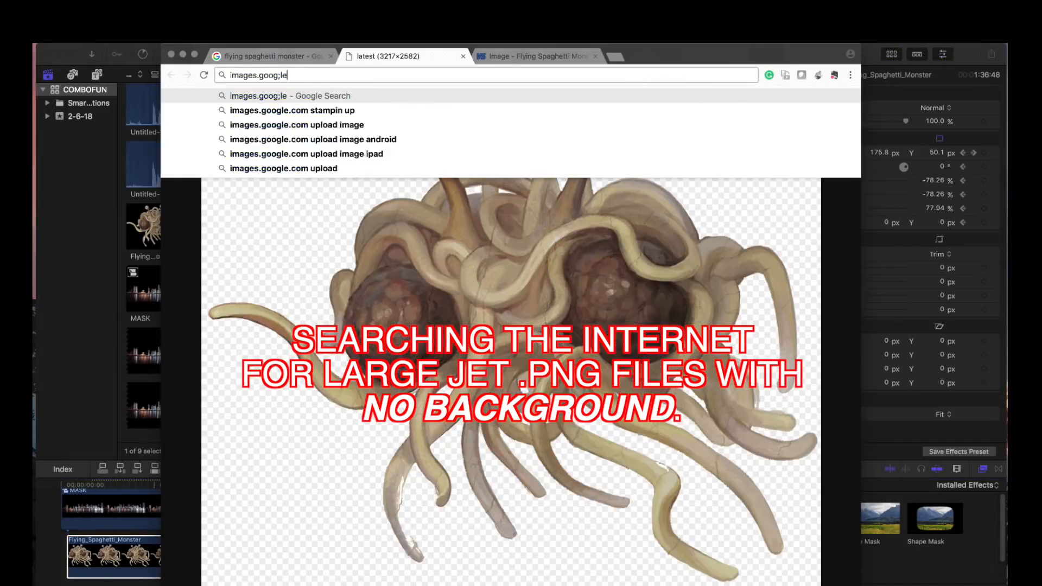
key("Return")
type("fighte")
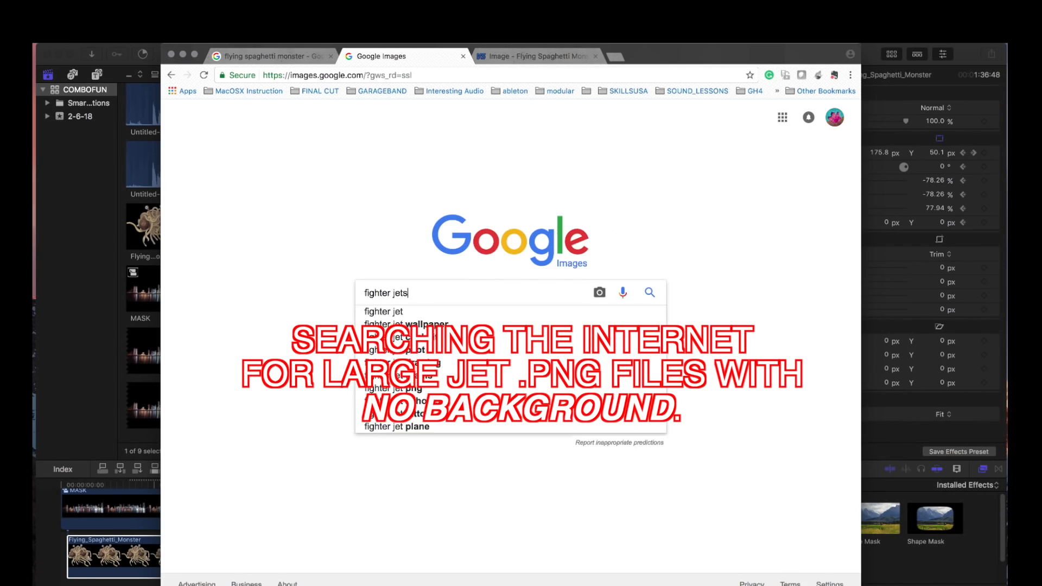
type("r jets")
key("Return")
Filter the fighter jet image results by color to transparent images only.
left_click(705, 171)
left_click(294, 198)
left_click(354, 197)
left_click(354, 288)
Open the Mo-17B Foxwolf jet image at full size and save it in the IMAGES folder.
scroll(402, 309, "down", 1)
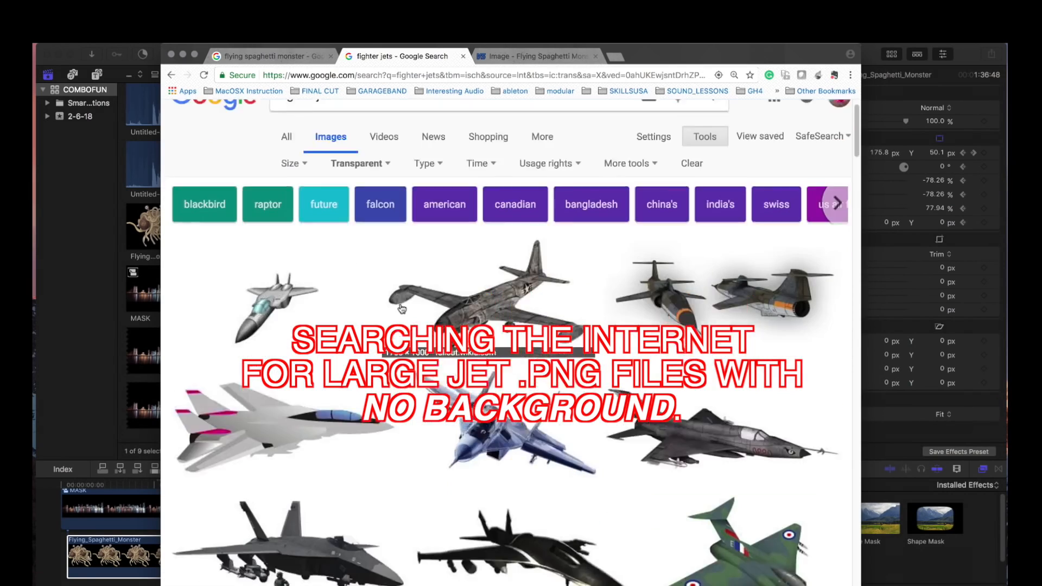
scroll(402, 309, "down", 15)
left_click(306, 222)
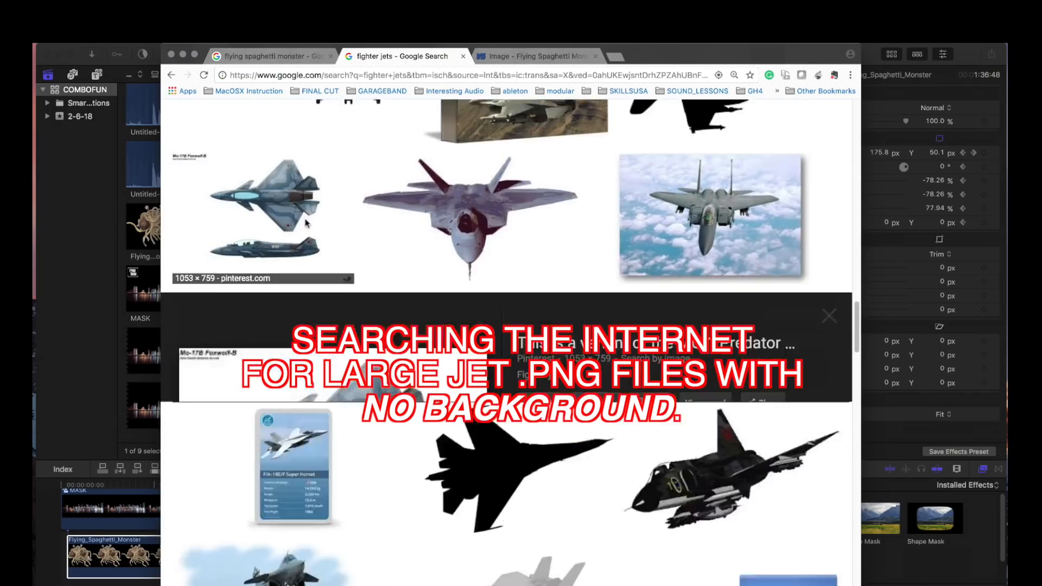
left_click(701, 400)
right_click(527, 251)
left_click(565, 272)
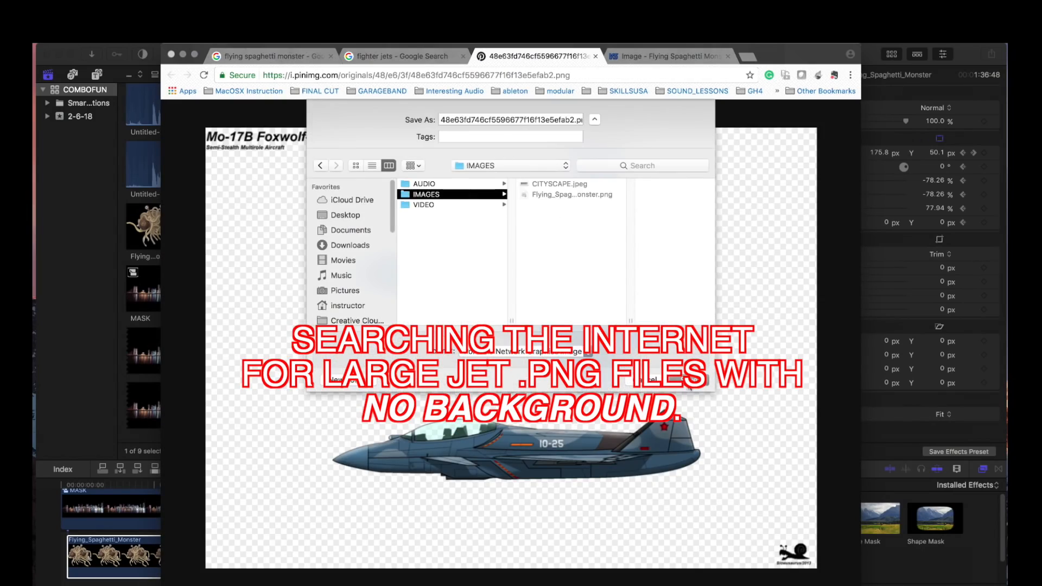
left_click(689, 380)
Return to the image results, open the F-27C Contrail jet at full size and save it in the IMAGES folder.
left_click(402, 55)
scroll(466, 480, "down", 5)
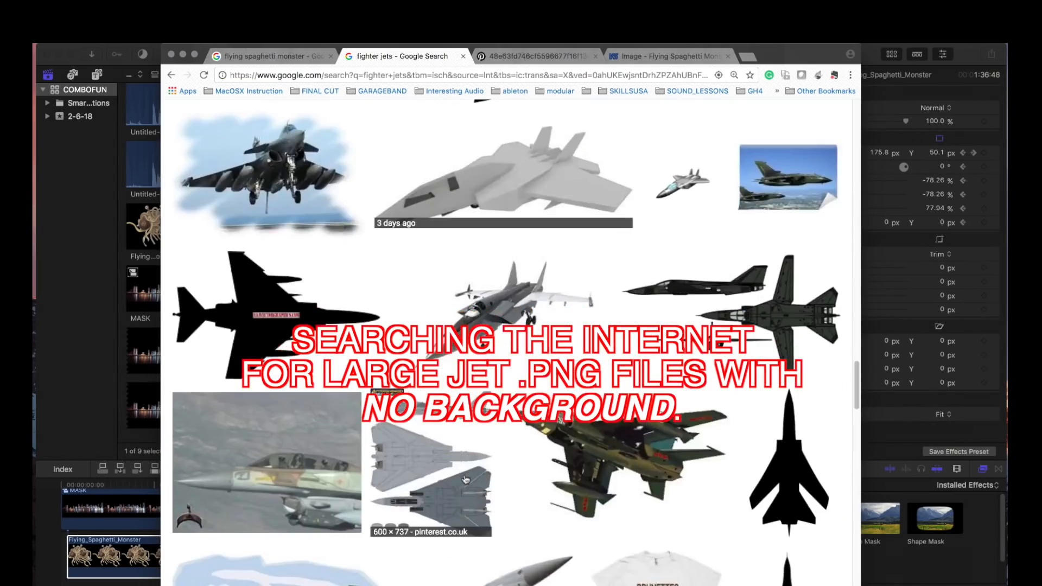
left_click(466, 480)
left_click(594, 170)
right_click(522, 281)
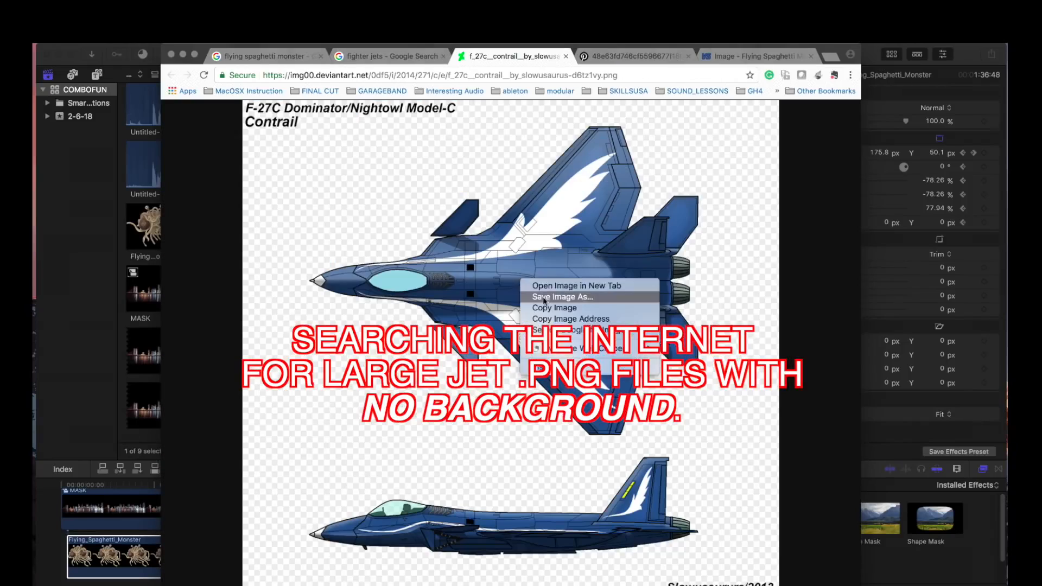
left_click(545, 300)
left_click(689, 380)
Open the dark MiG-XX Falken jet image from the related results and save it in the IMAGES folder.
left_click(388, 56)
left_click(614, 245)
left_click(593, 174)
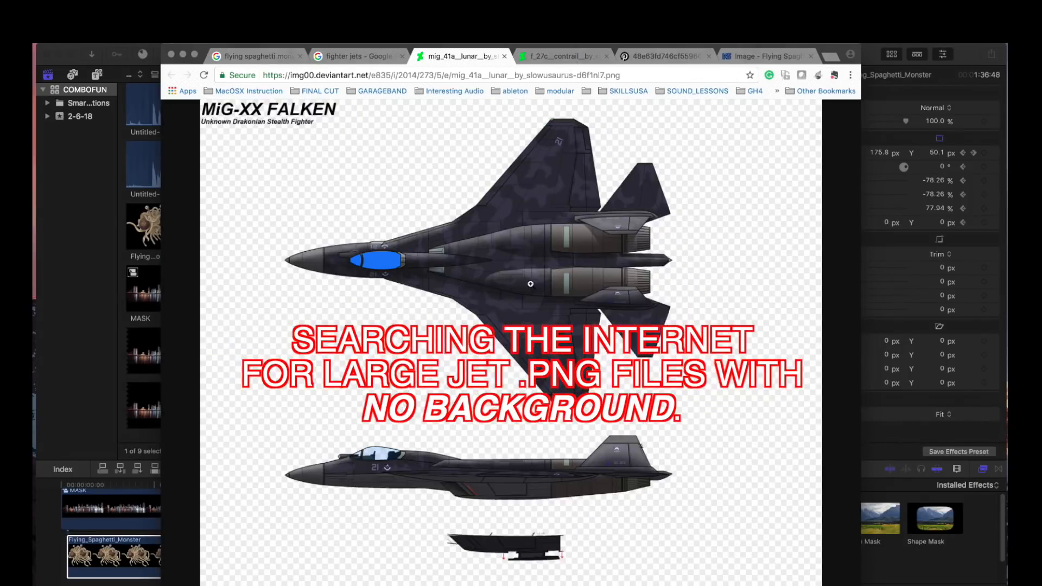
right_click(531, 284)
left_click(554, 303)
left_click(689, 380)
Browse the related fighter jet images and view the F-27FA Dominator image in its own tab.
left_click(380, 56)
left_click(812, 298)
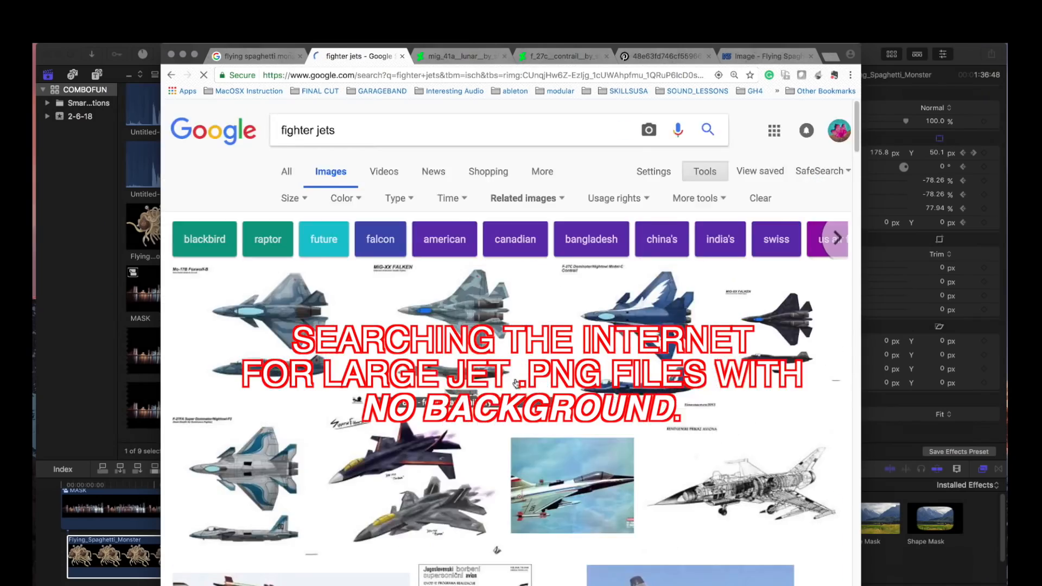
scroll(517, 383, "down", 5)
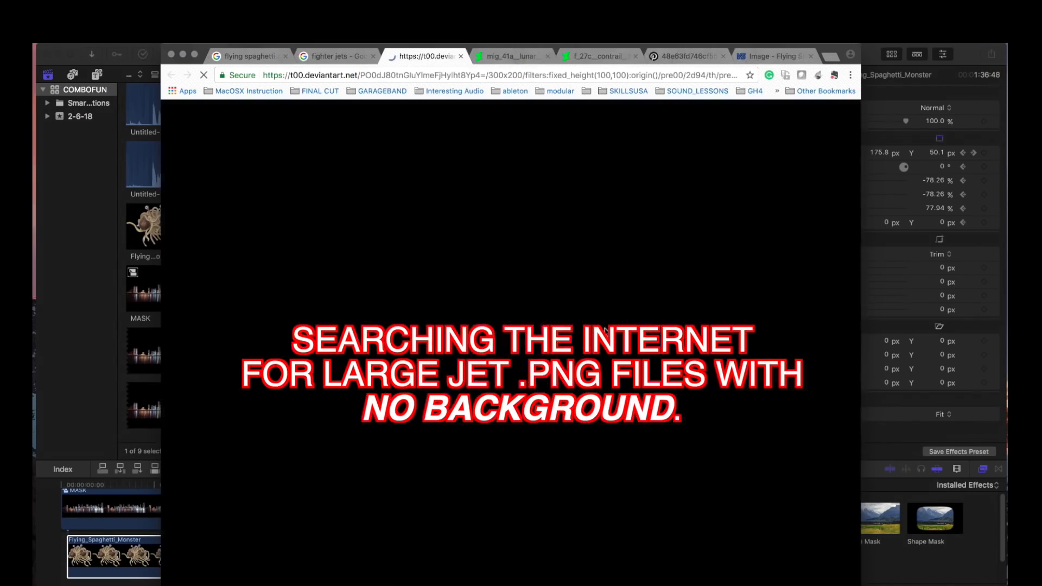
left_click(325, 49)
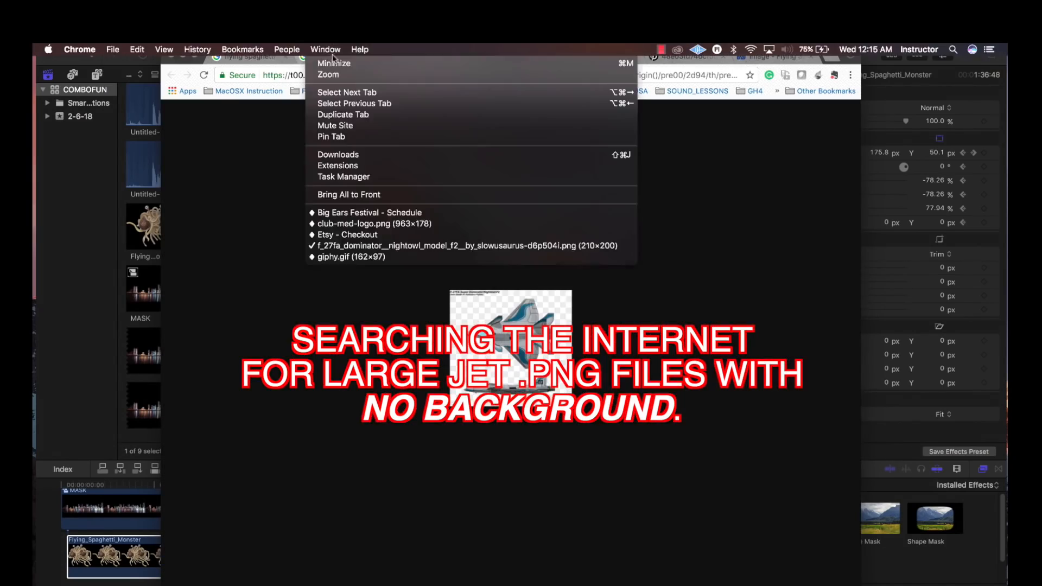
left_click(326, 50)
left_click(320, 56)
Open the mig_41a liberators jet image and save it as jetfrontside in the IMAGES folder.
left_click(747, 429)
left_click(576, 335)
right_click(531, 309)
left_click(560, 328)
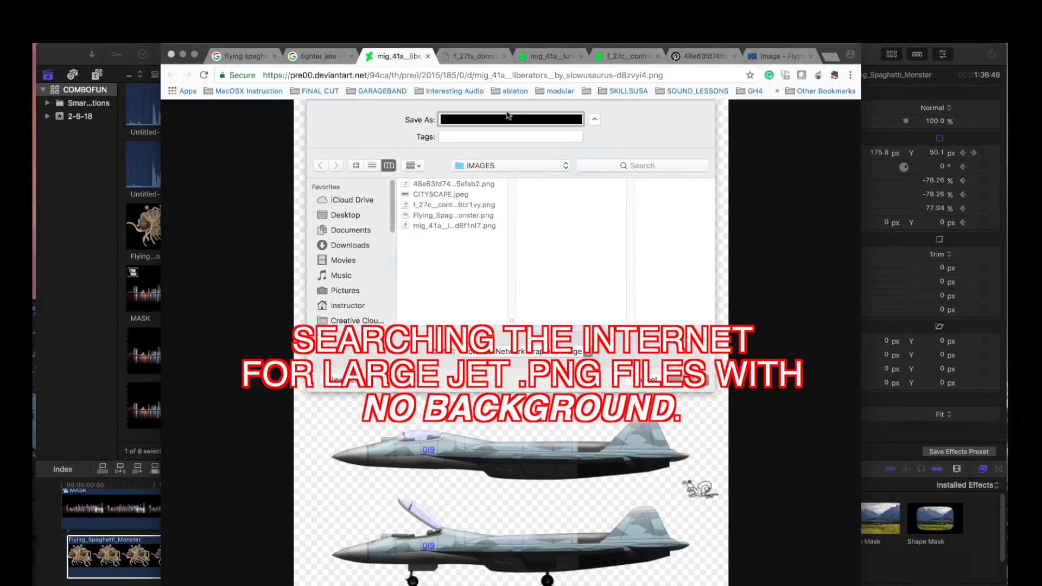
type("jetfrontside")
key("Return")
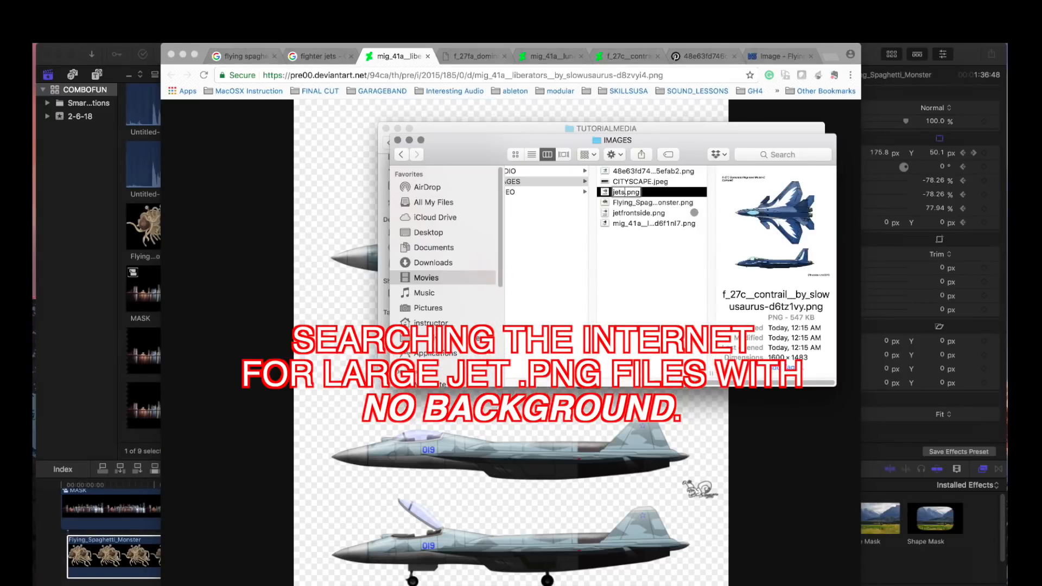
Rename the downloaded jet images in the IMAGES folder with short names such as jets.png and jets3.png.
left_click(650, 172)
left_click(639, 203)
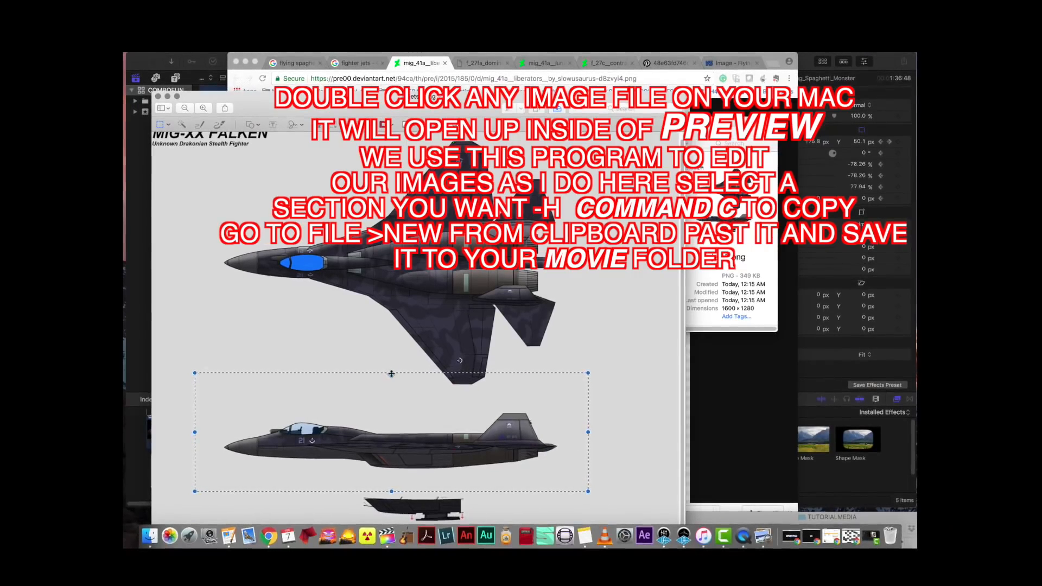
In Preview, fit the selection around the side-view jet in jets3.png, copy it and create a new image from the clipboard.
left_click_drag(392, 374, 391, 387)
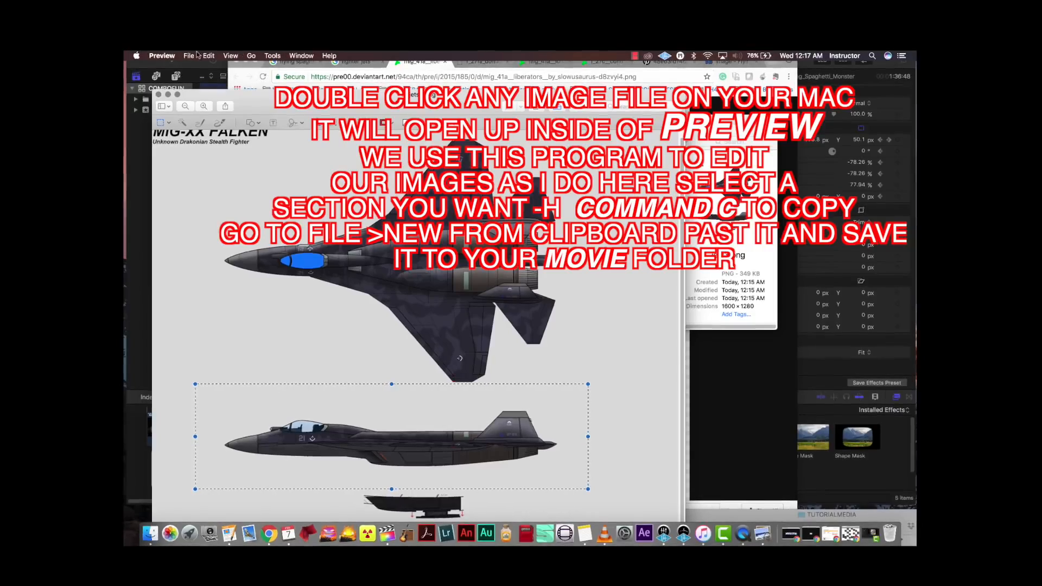
left_click(209, 57)
left_click(216, 99)
left_click(189, 55)
left_click(222, 66)
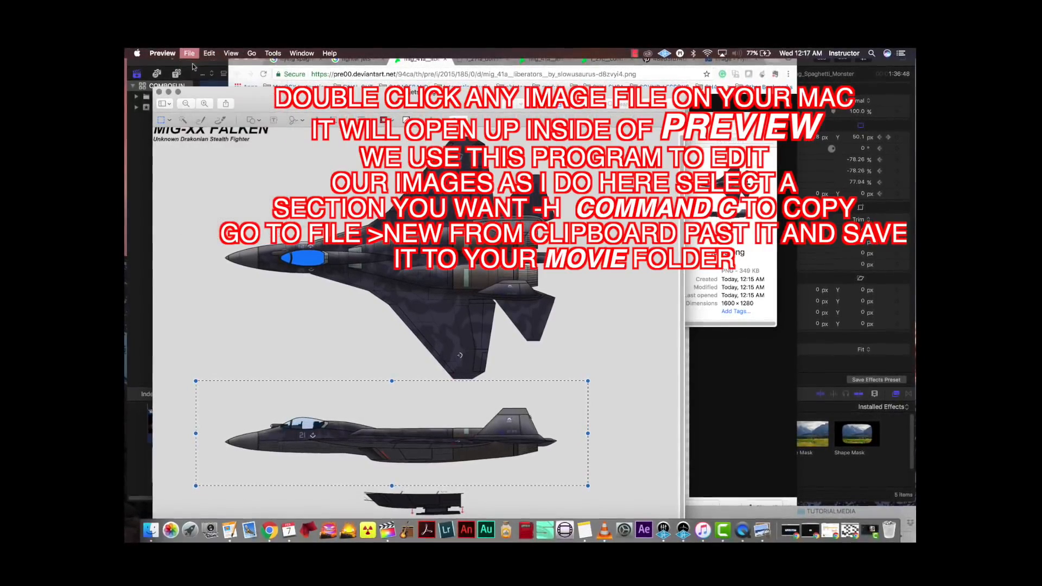
Save the side-view jet image as JET_EDIT1.png with alpha in Movies > TUTORIALMEDIA > COMBOFUN > IMAGES.
left_click(191, 48)
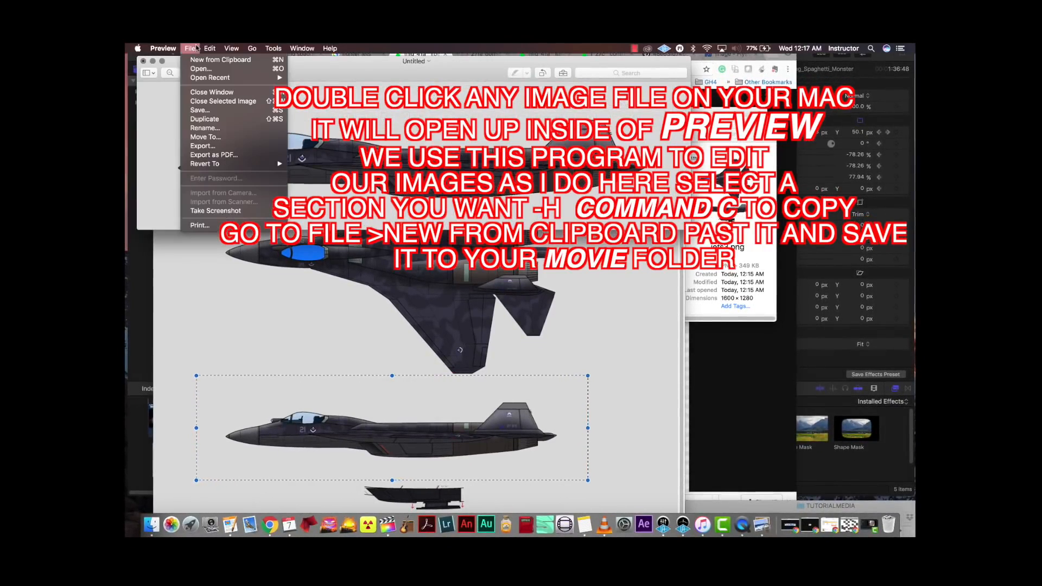
left_click(236, 115)
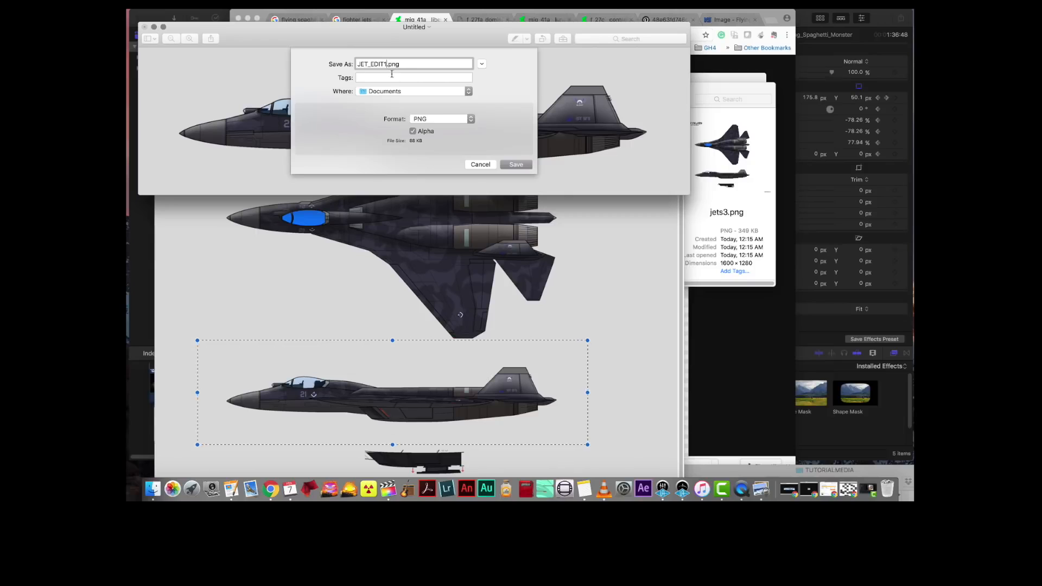
left_click(394, 92)
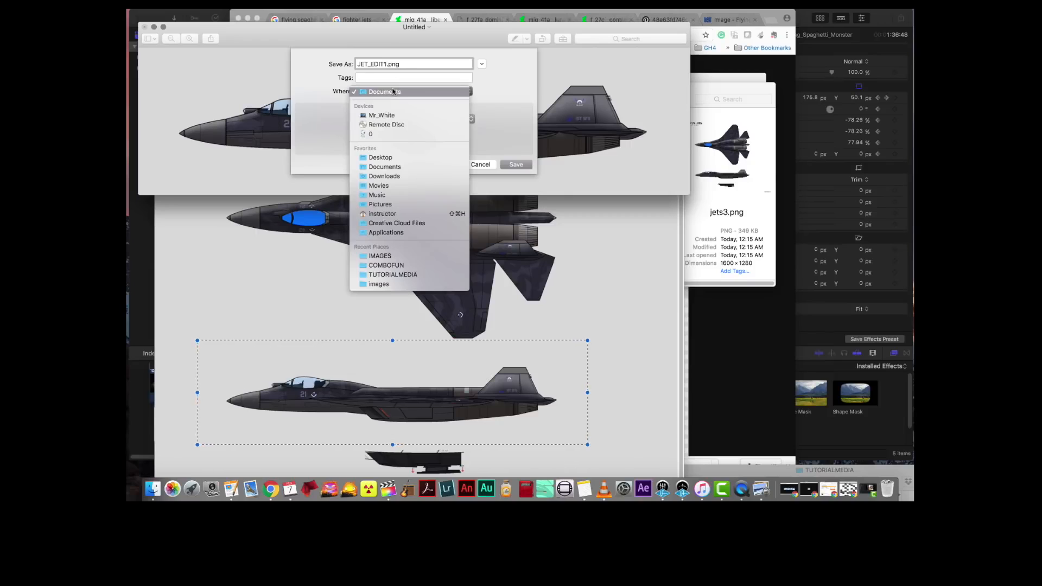
left_click(403, 177)
left_click(481, 63)
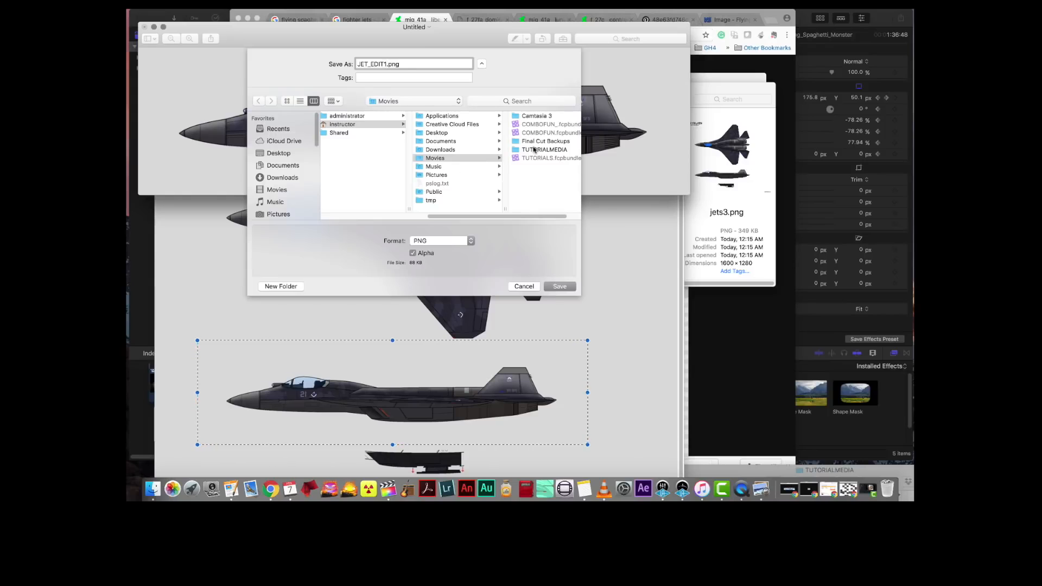
left_click(529, 149)
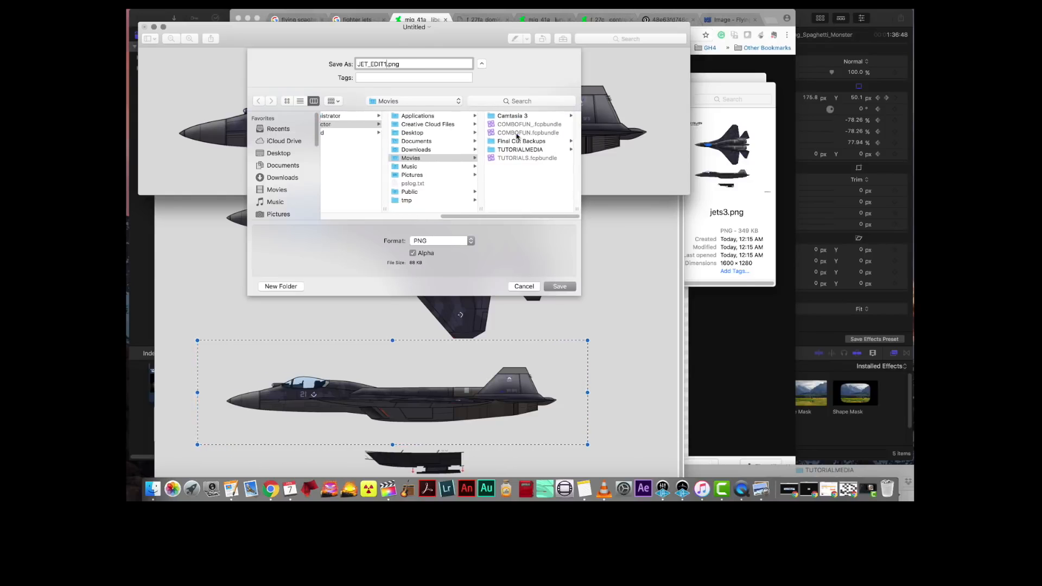
left_click(516, 116)
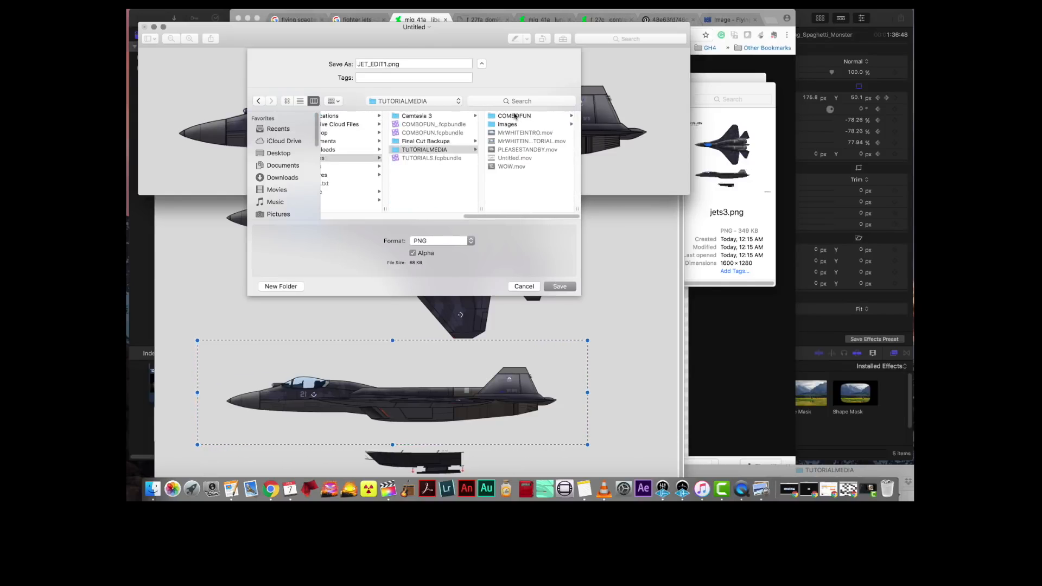
left_click(509, 125)
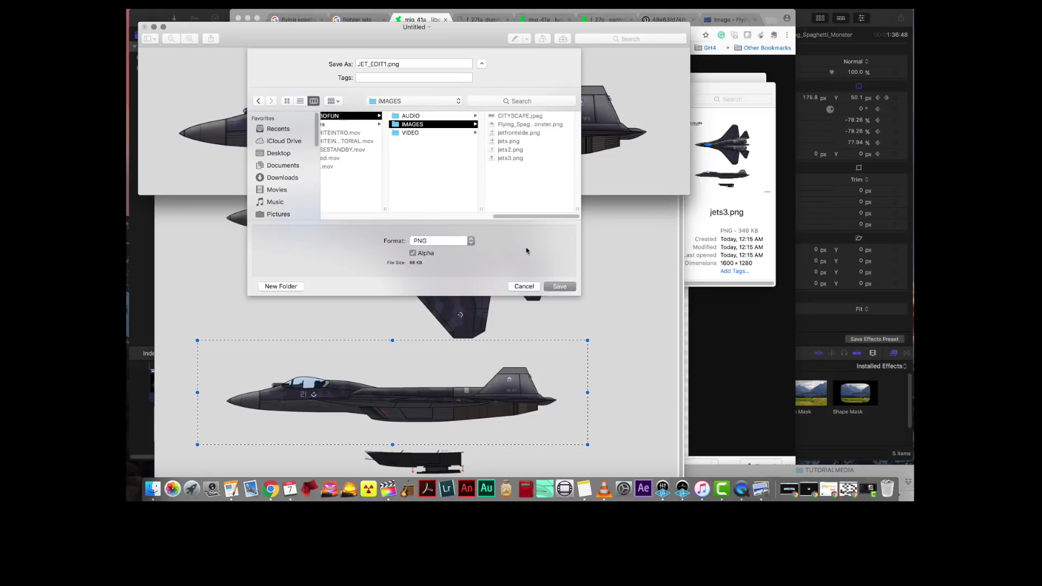
left_click(558, 287)
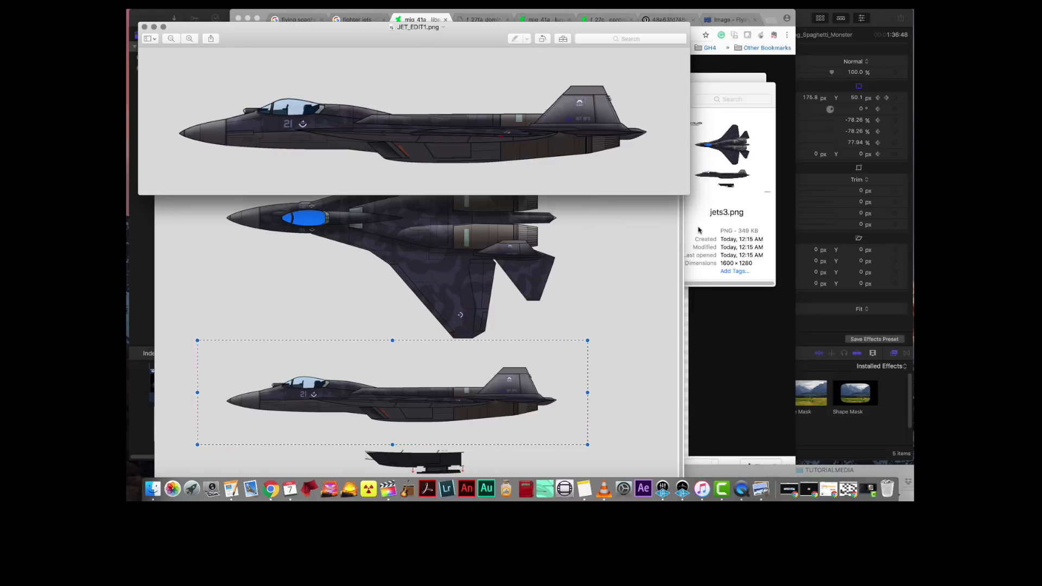
Open jets2.png, select the blue-grey side-view jet, copy it and create a new image from the clipboard.
left_click(699, 230)
double_click(608, 155)
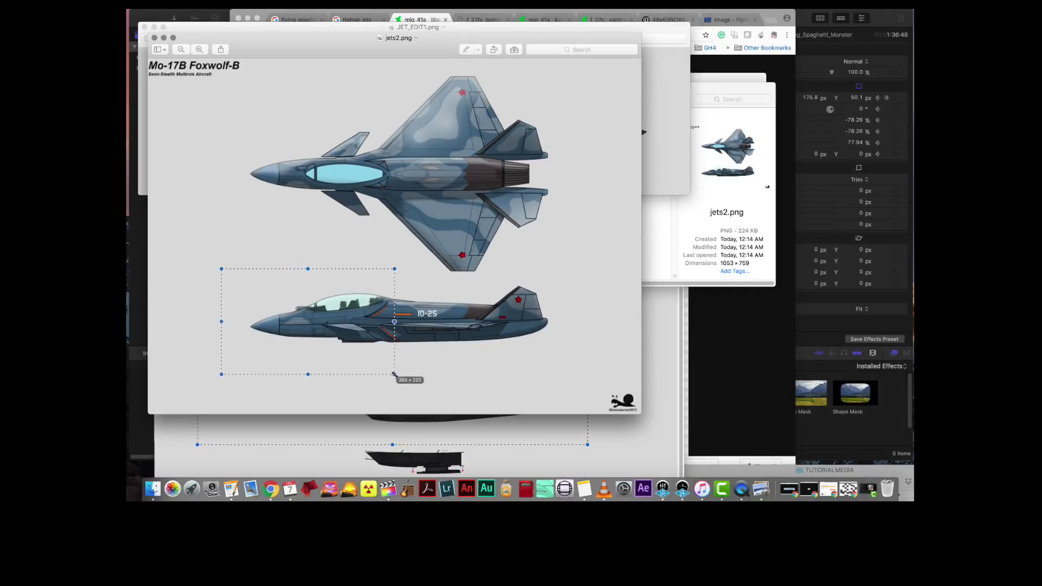
left_click_drag(395, 375, 570, 397)
left_click(191, 14)
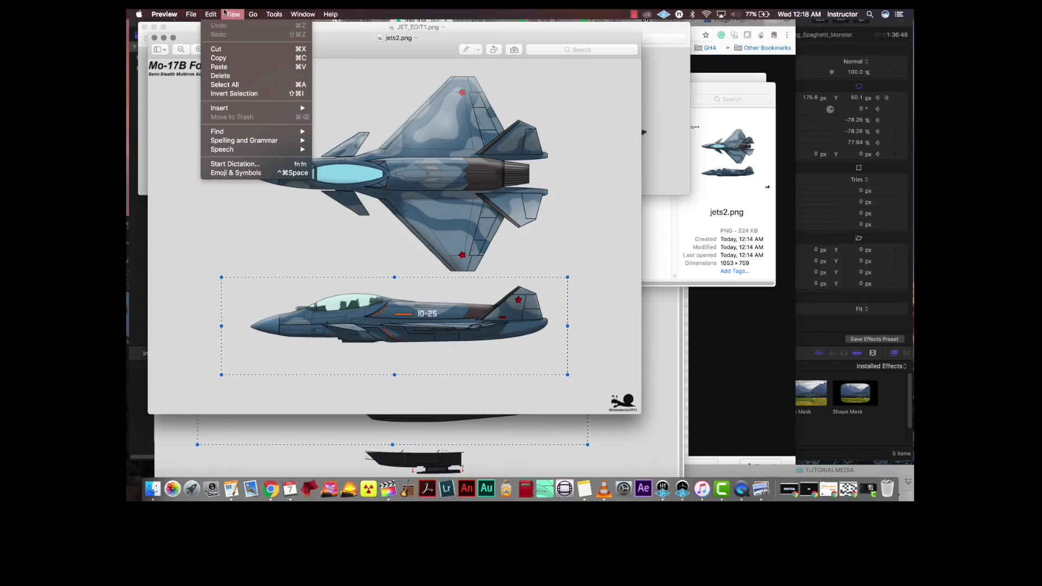
left_click(228, 57)
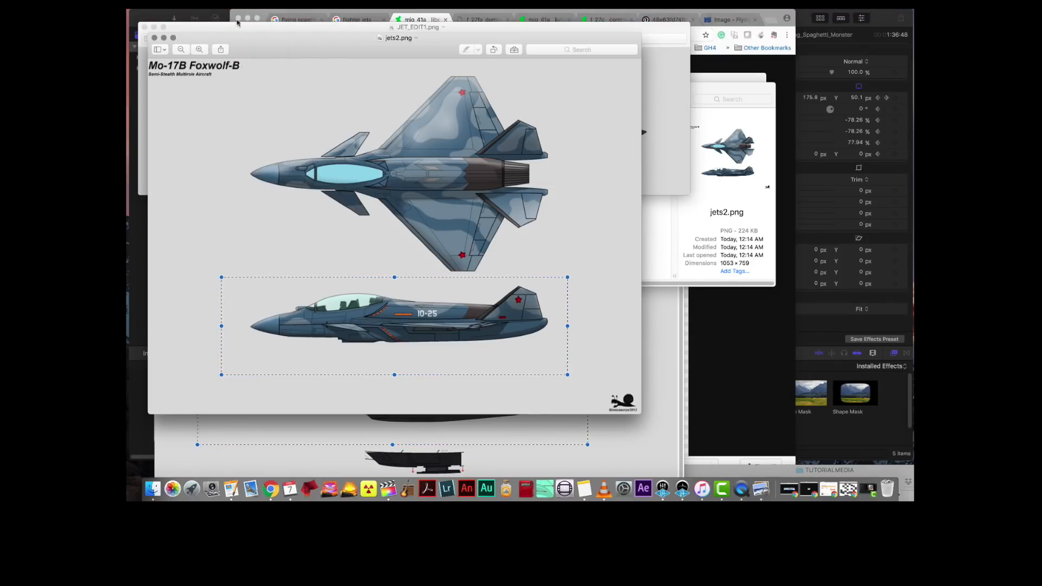
left_click(191, 14)
left_click(211, 25)
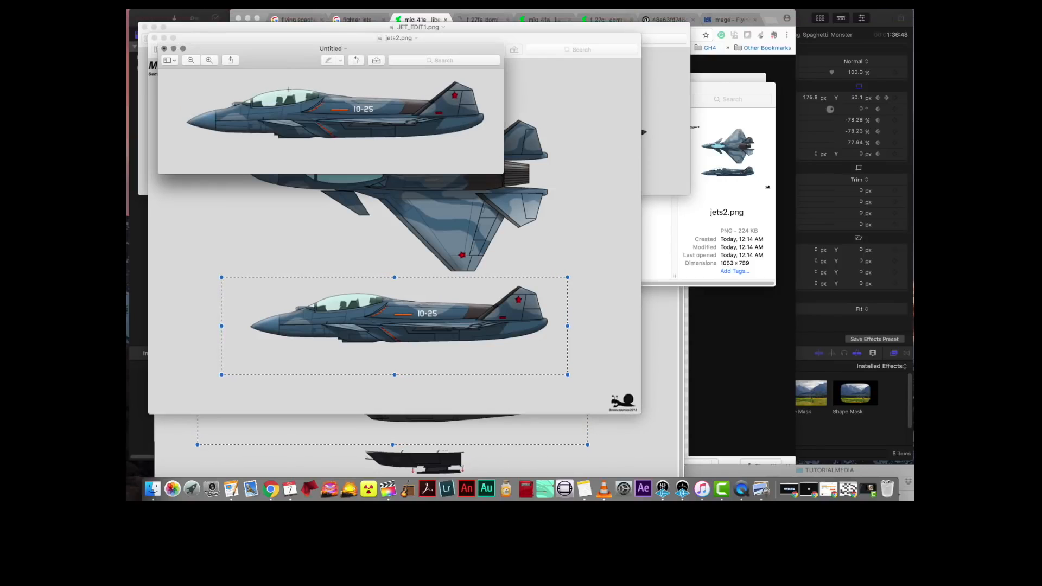
Save the new side-view jet image as jet2edit.png in the IMAGES folder.
left_click(191, 13)
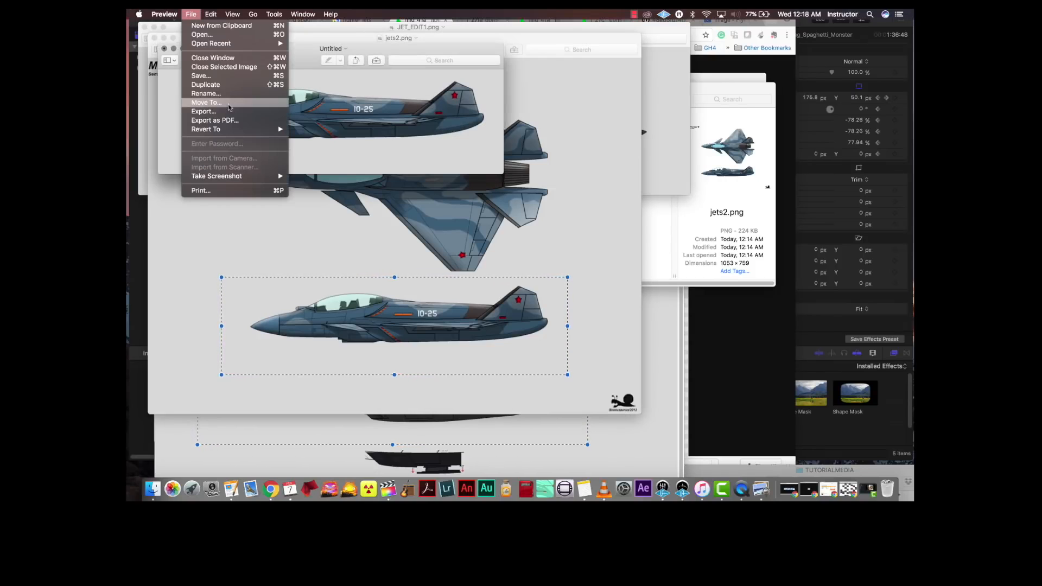
left_click(223, 77)
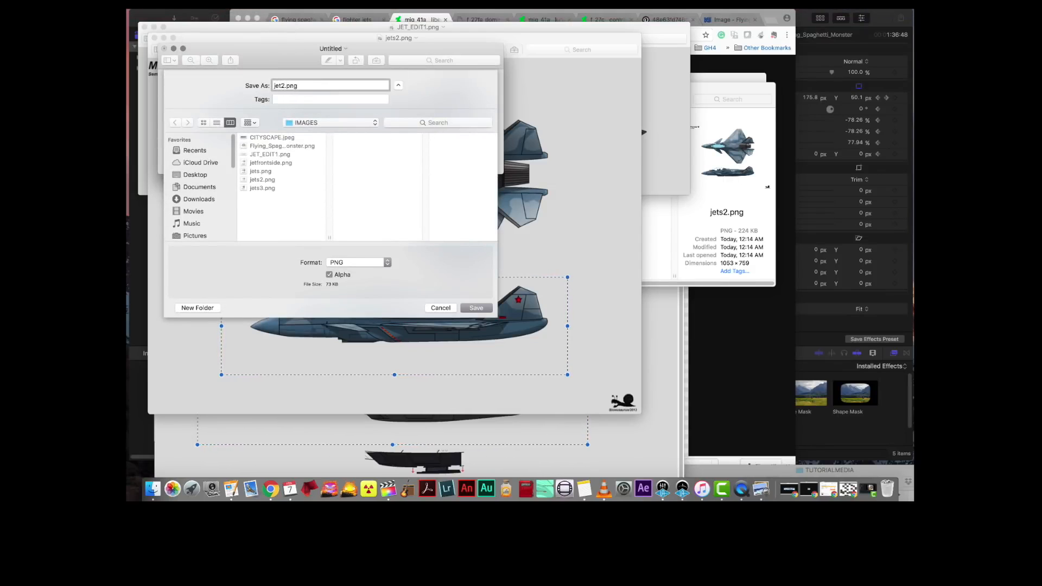
key("Return")
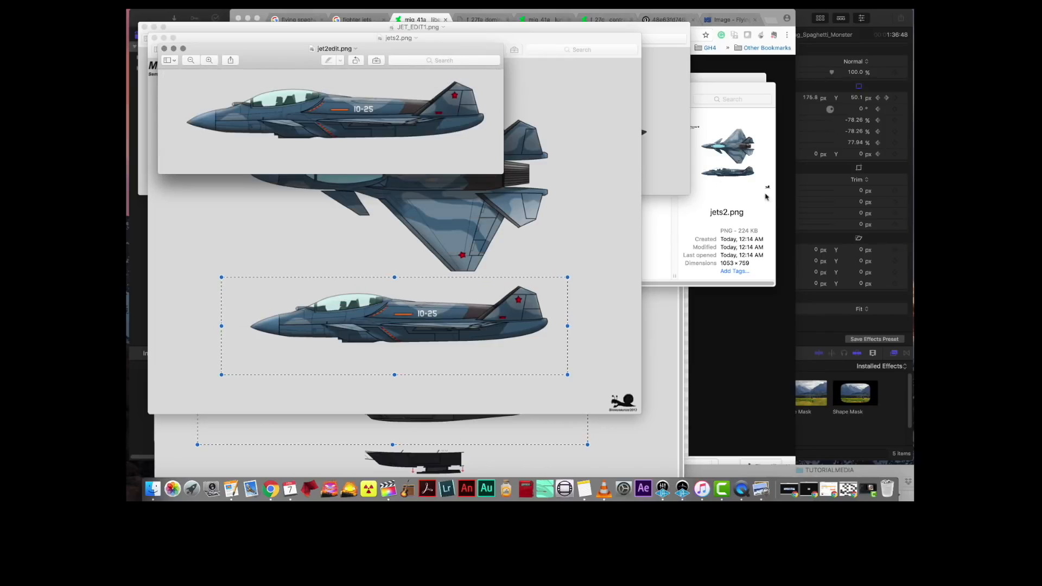
Open jets.png, select the side-view blue jet, copy it and create a new image from the clipboard.
left_click(767, 196)
left_click(606, 156)
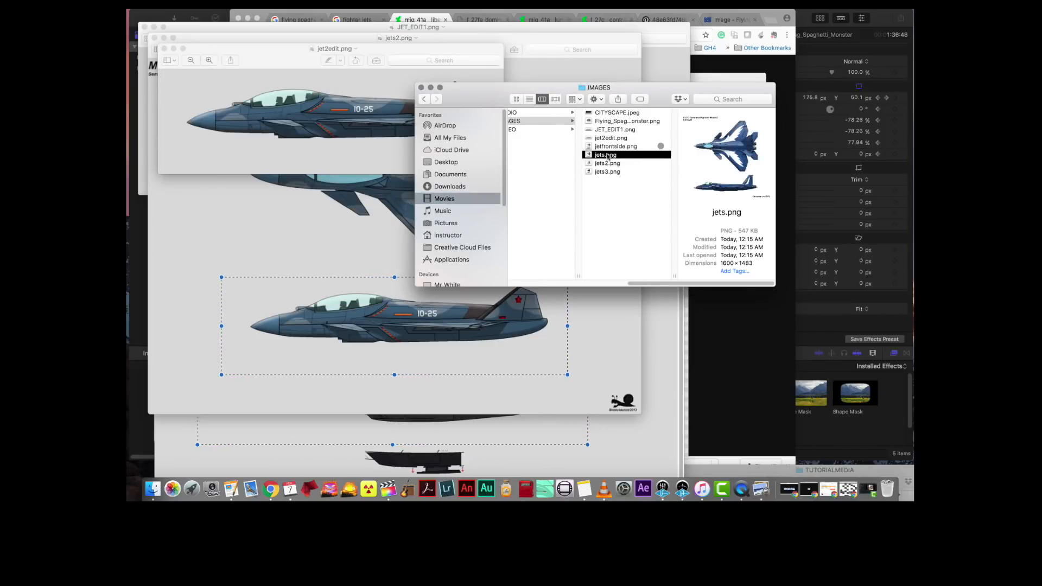
double_click(607, 155)
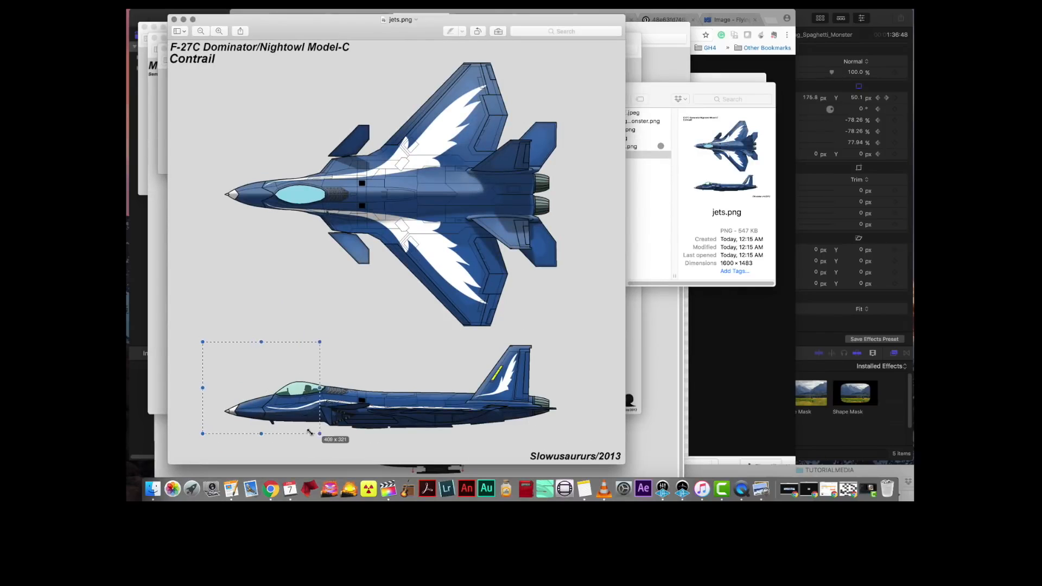
left_click_drag(309, 433, 577, 442)
left_click(211, 14)
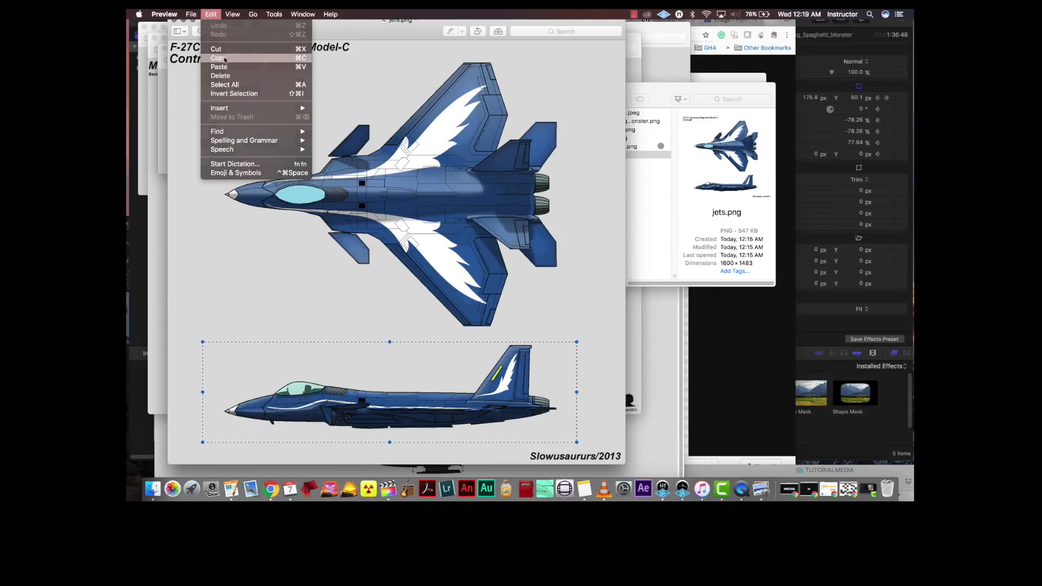
left_click(224, 58)
left_click(192, 14)
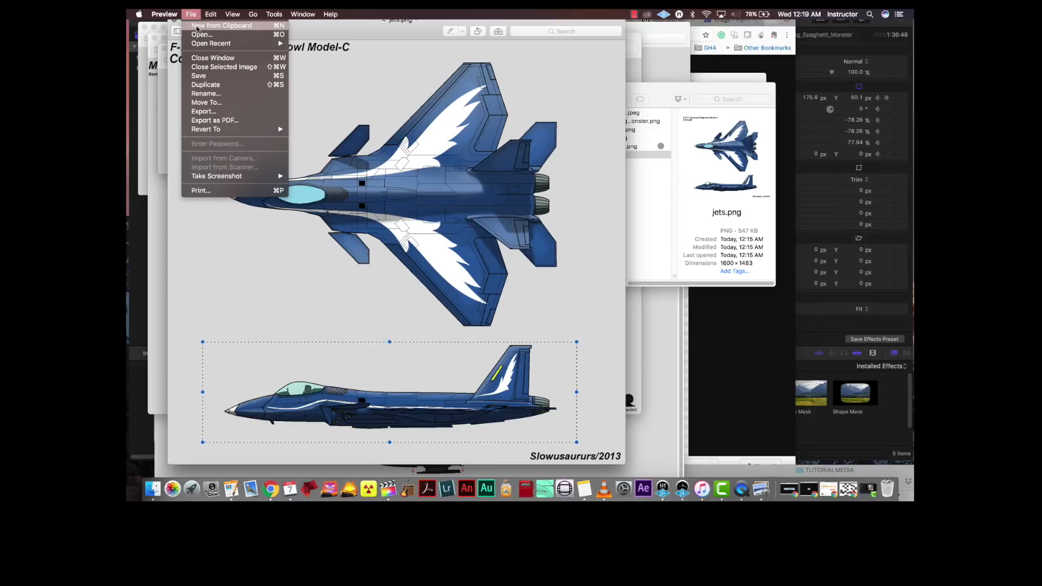
left_click(196, 27)
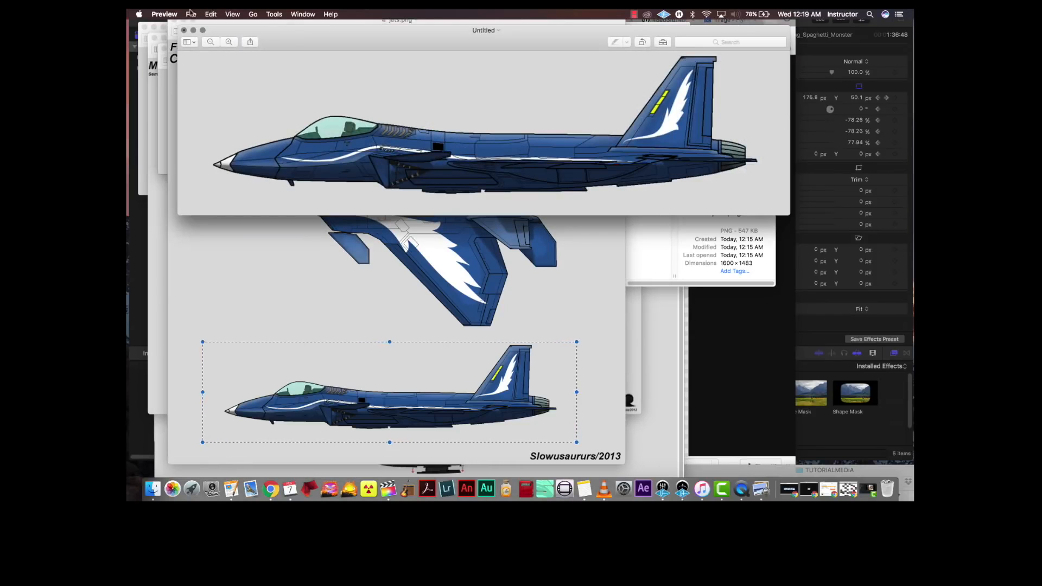
Save the blue side-view jet as jet3.png in the IMAGES folder and close its window.
left_click(191, 13)
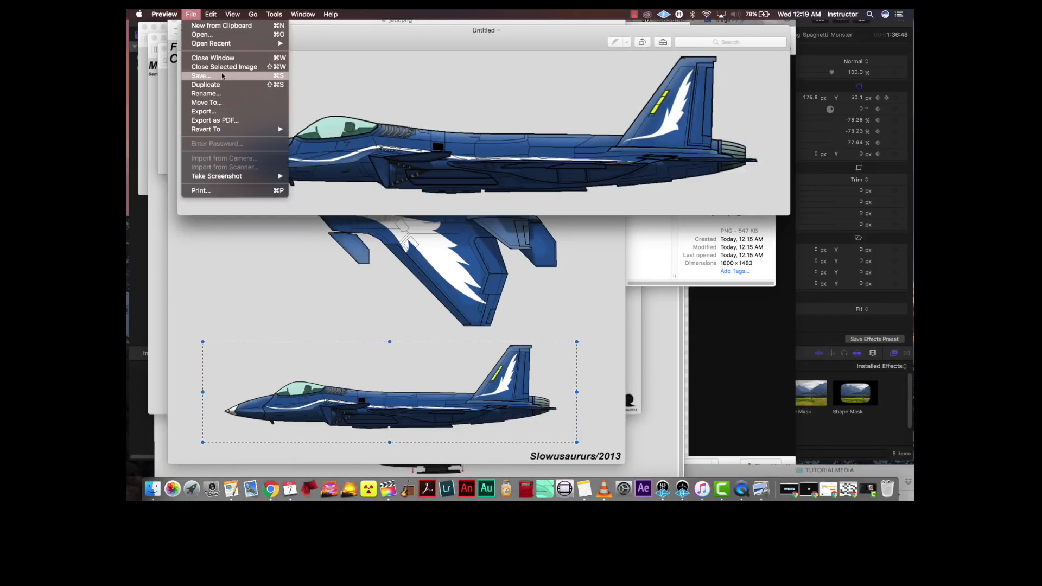
left_click(222, 76)
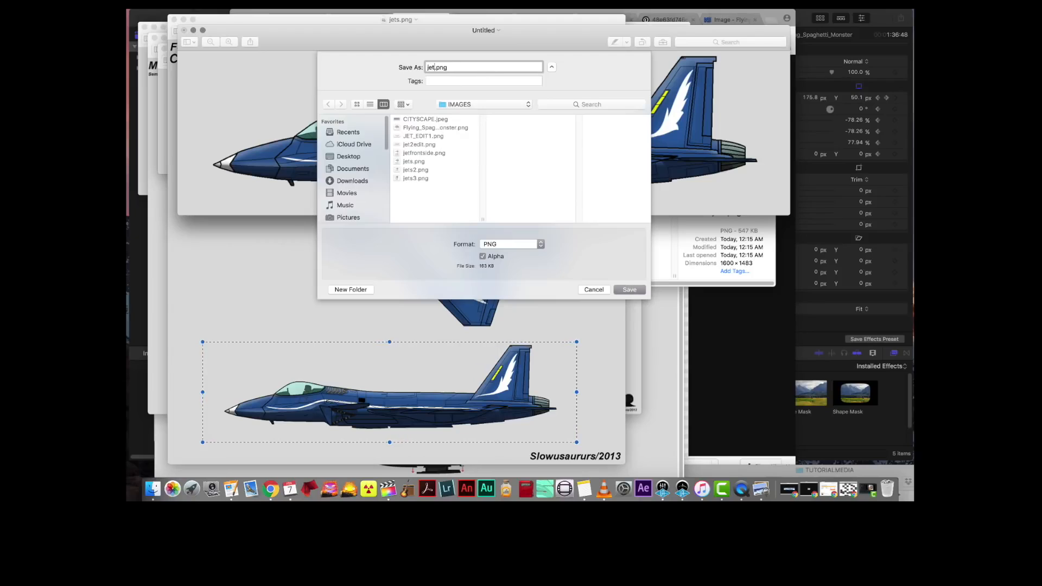
key("Return")
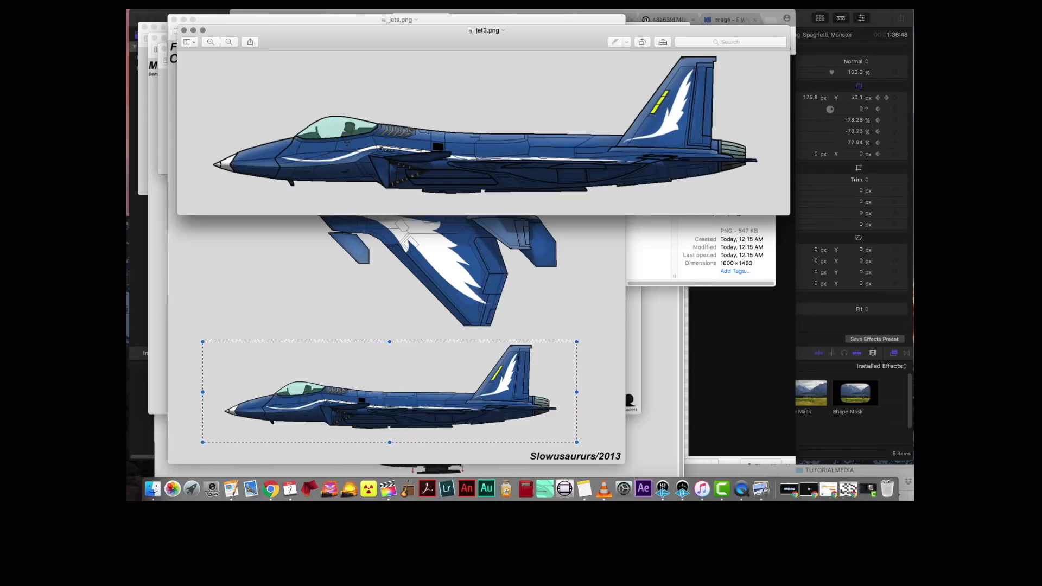
key("super+w")
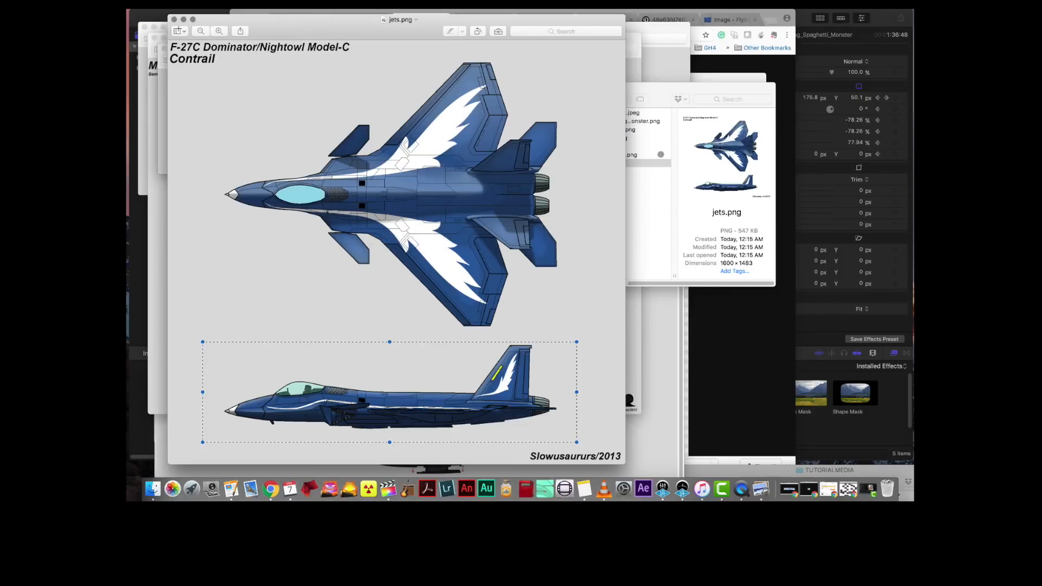
Switch from the jet images to the COMBOFUN project in Final Cut Pro.
left_click(710, 370)
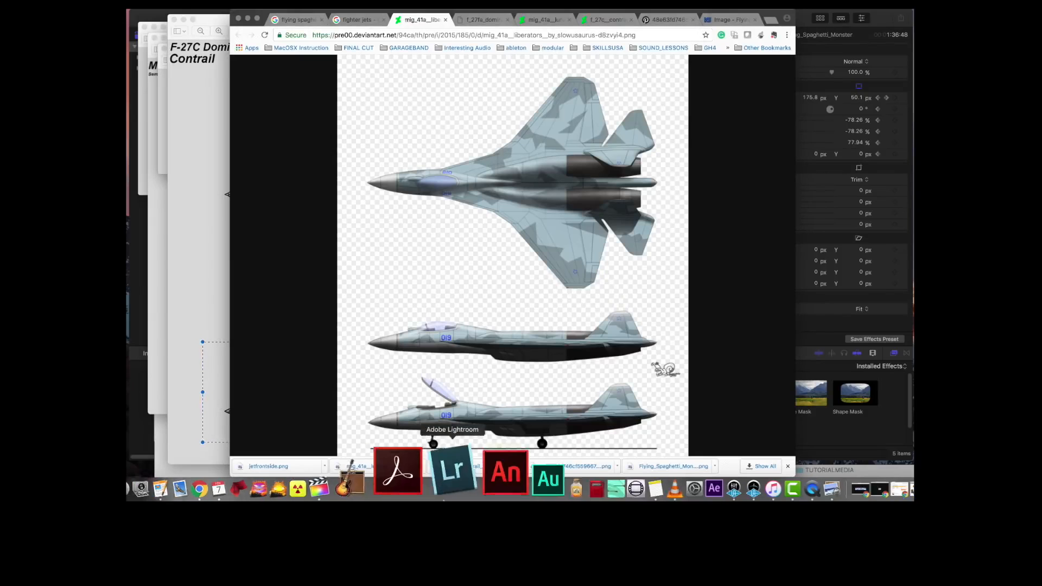
key("super+Tab")
key("super+Tab")
key("super+Tab")
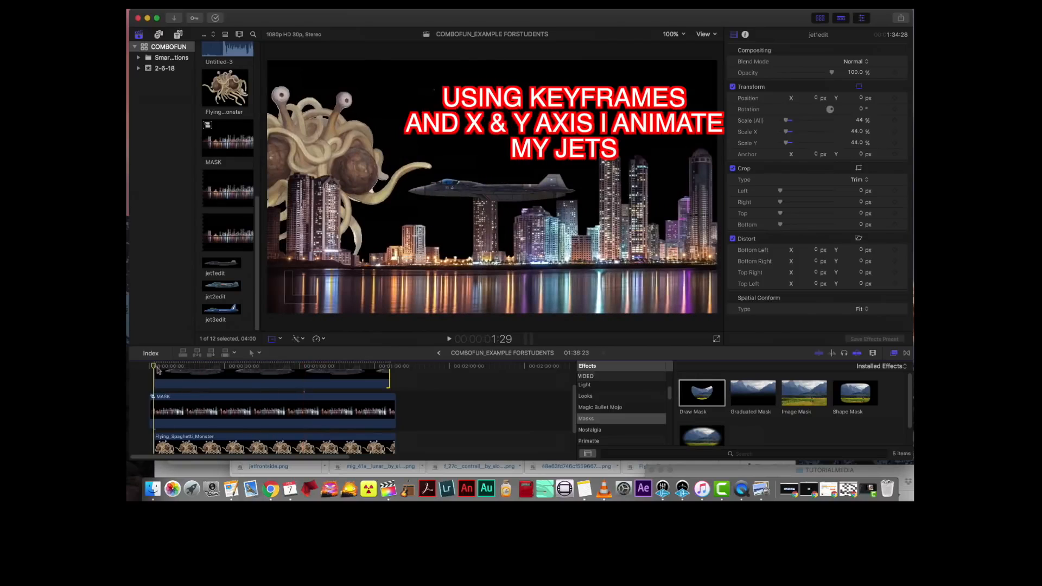
Scale jet1edit down to 23.49% and keyframe its position just past the frame's right edge, at X 1132.2 and Y -51.8.
left_click(160, 380)
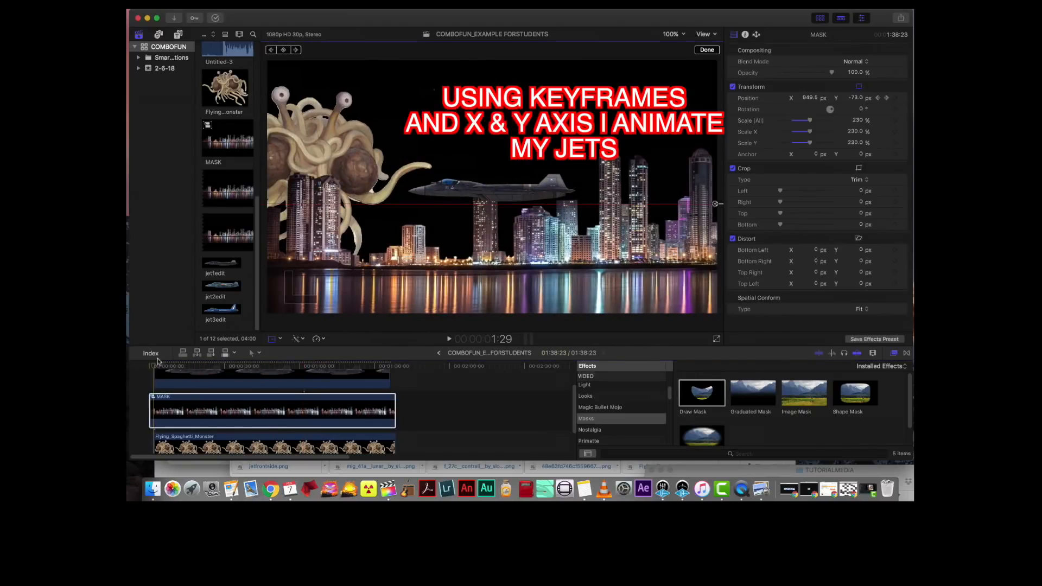
key("shift+t")
left_click_drag(390, 159, 719, 185)
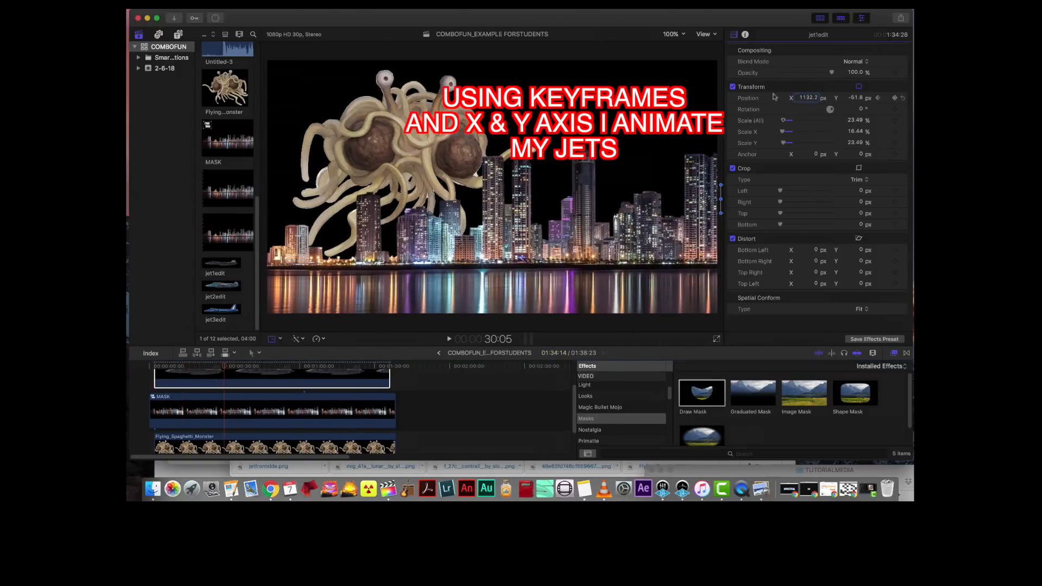
Review the jet1edit animation at about 59 seconds and play it back from around 30 seconds.
left_click(297, 370)
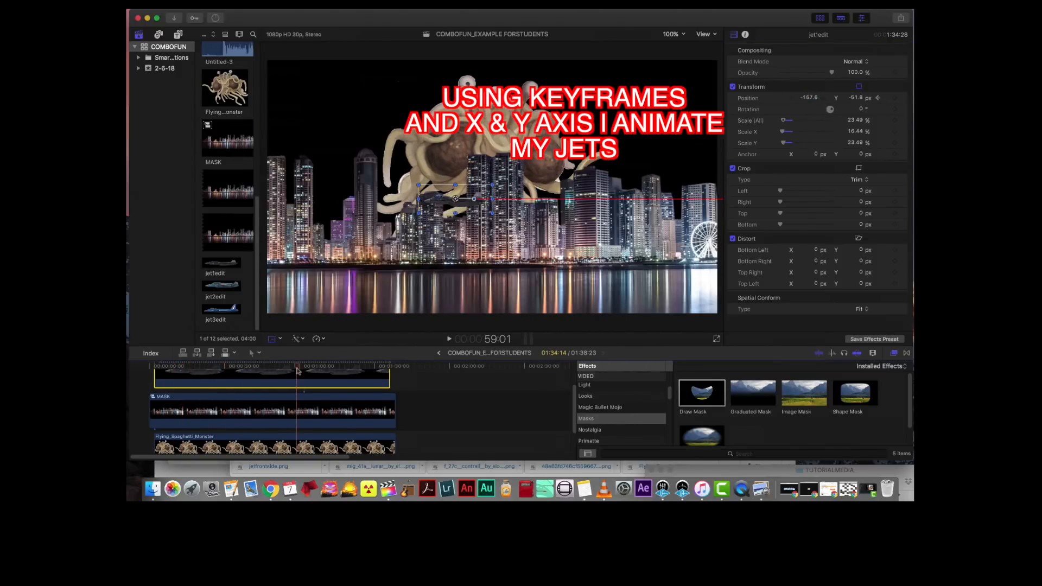
left_click(228, 369)
key("space")
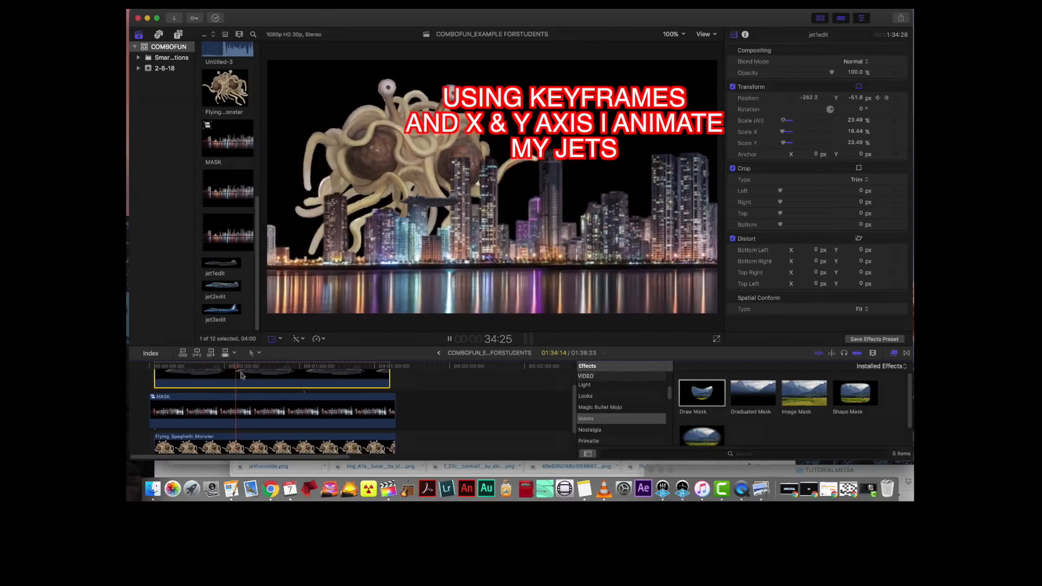
key("space")
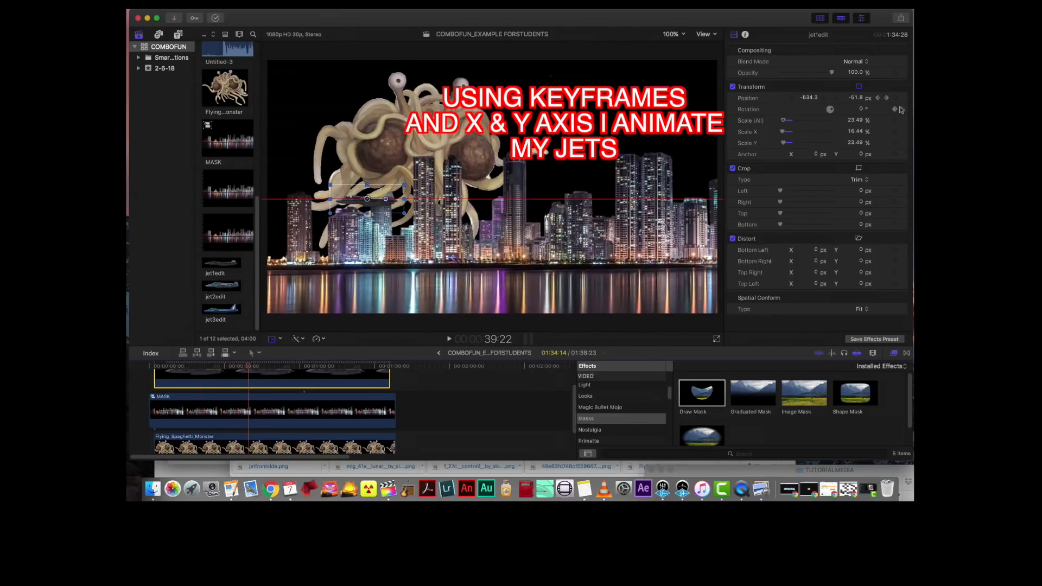
Keyframe jet1edit's starting position at 1:29 to X 1106.8, Y 11.7, off the skyline's right edge, for a horizontal flight path.
left_click(902, 99)
left_click(154, 367)
left_click_drag(459, 193, 715, 191)
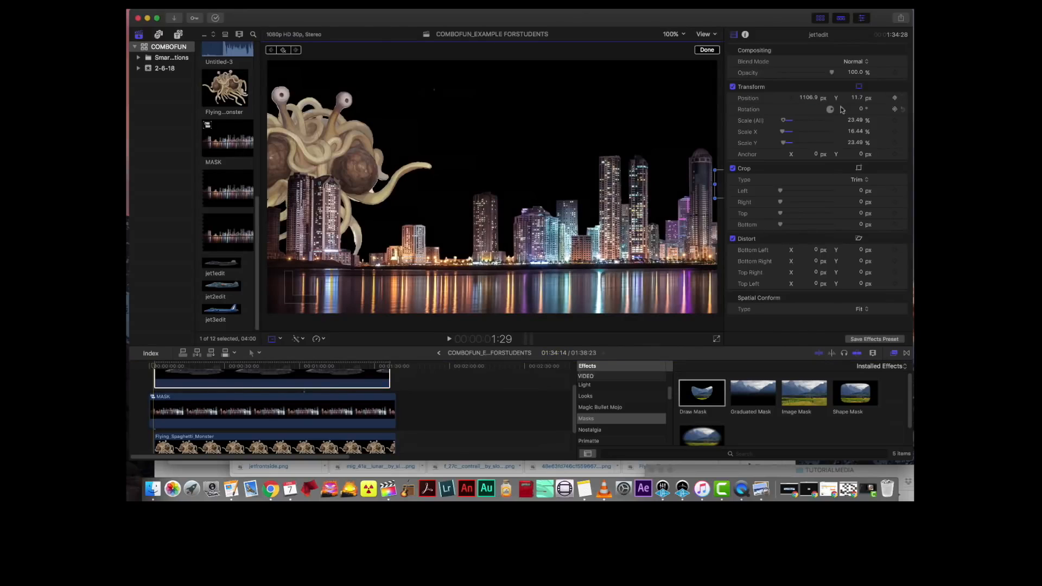
left_click_drag(154, 367, 212, 368)
left_click_drag(809, 98, 809, 100)
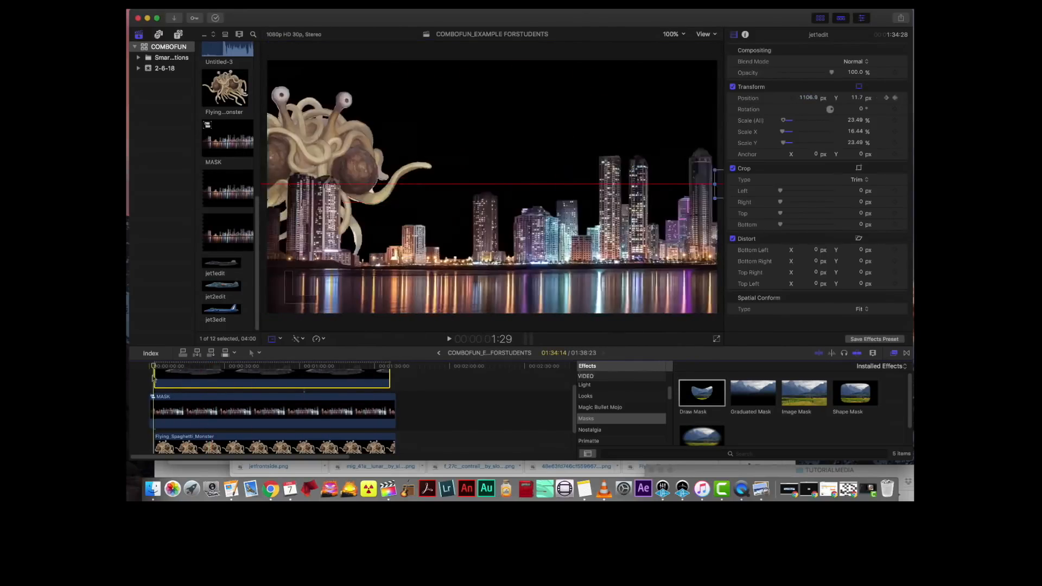
Add jet2edit above jet1edit at about 35 seconds and extend it to the end of the jet1edit clip.
left_click(228, 286)
key("w")
scroll(294, 403, "up", 3)
left_click_drag(294, 403, 242, 373)
scroll(275, 380, "up", 3)
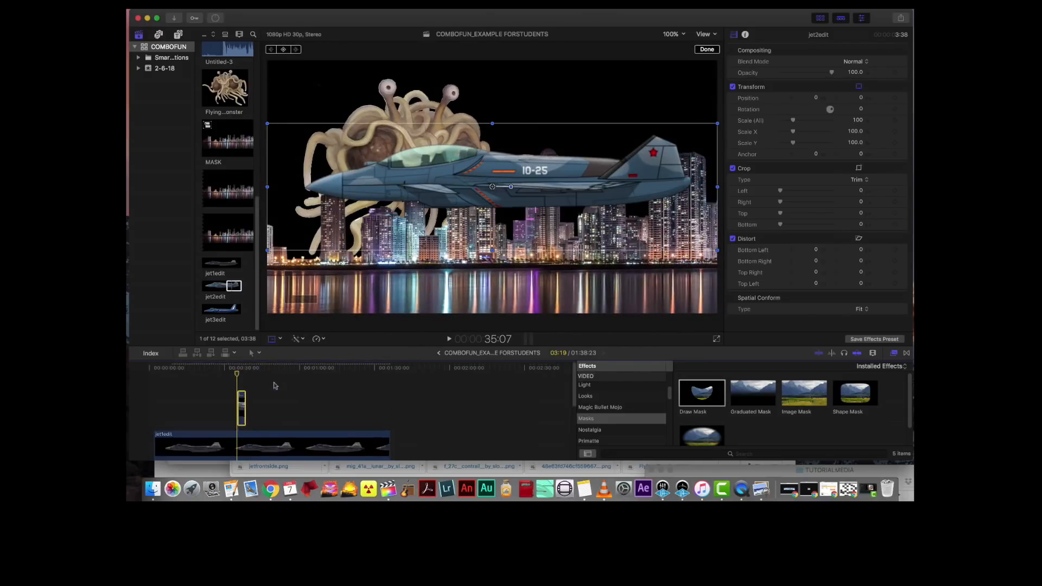
left_click_drag(391, 412, 391, 413)
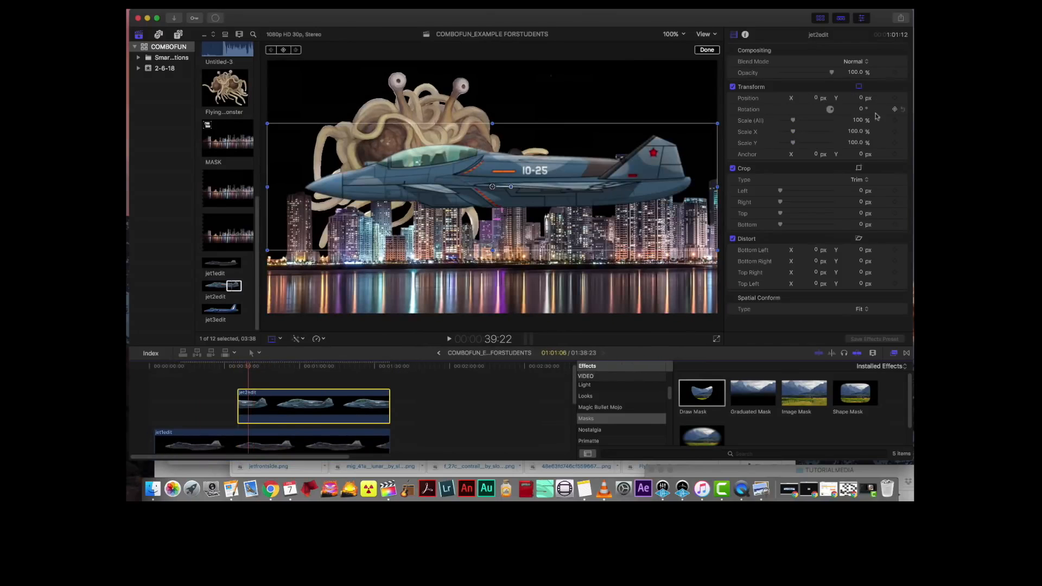
Move jet2edit to start at 29:07 scaled to 15%, and adjust its horizontal position along the clip for the flight path.
left_click_drag(303, 416, 288, 416)
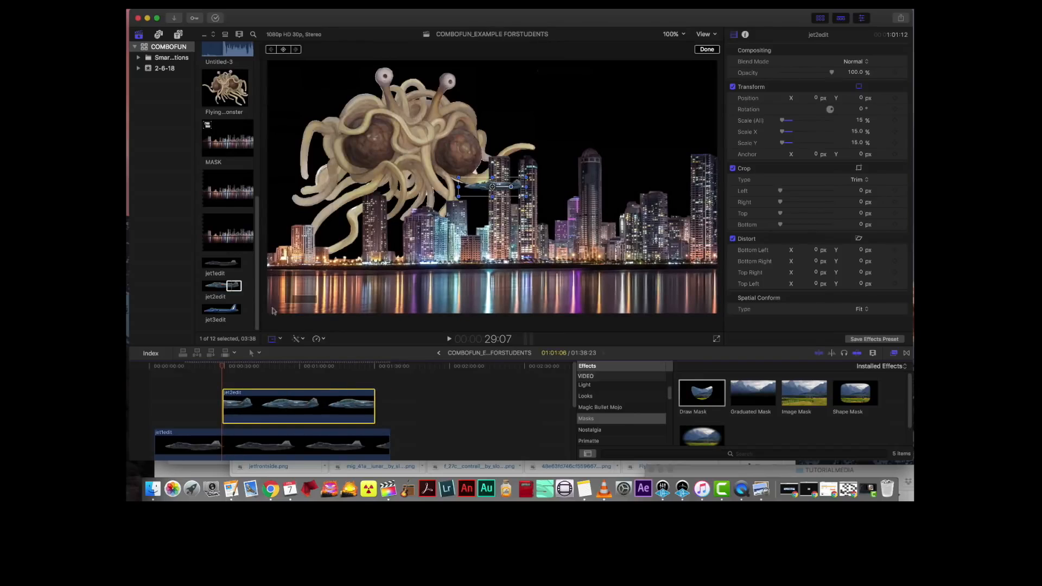
left_click(284, 366)
left_click(806, 98)
left_click_drag(318, 366, 328, 365)
left_click(814, 98)
left_click(151, 365)
key("space")
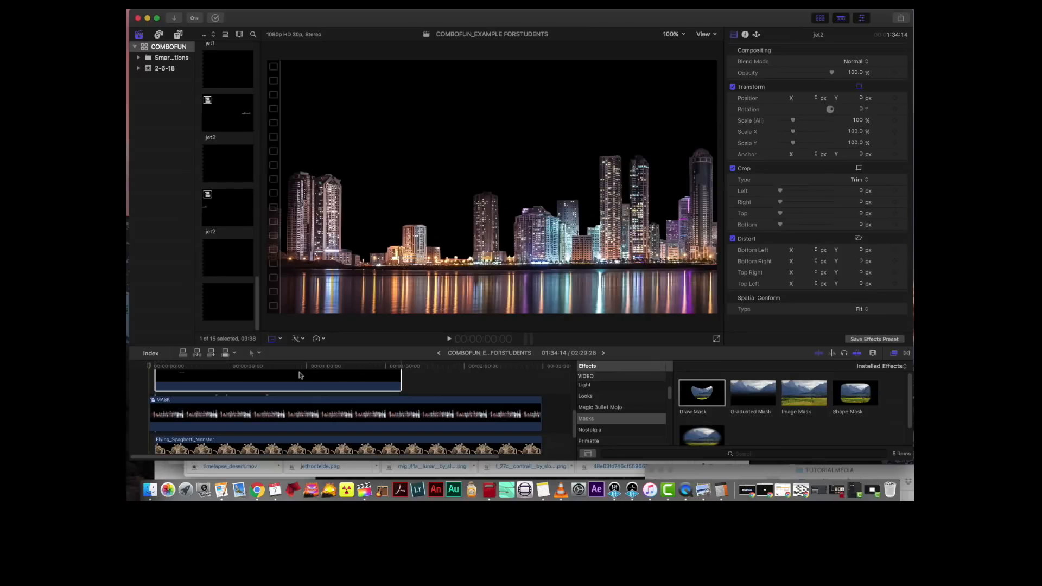
Switch to Finder and add timelapse_desert.mov from the VIDEO folder to the timeline start, directly beneath the MASK clip.
left_click(150, 472)
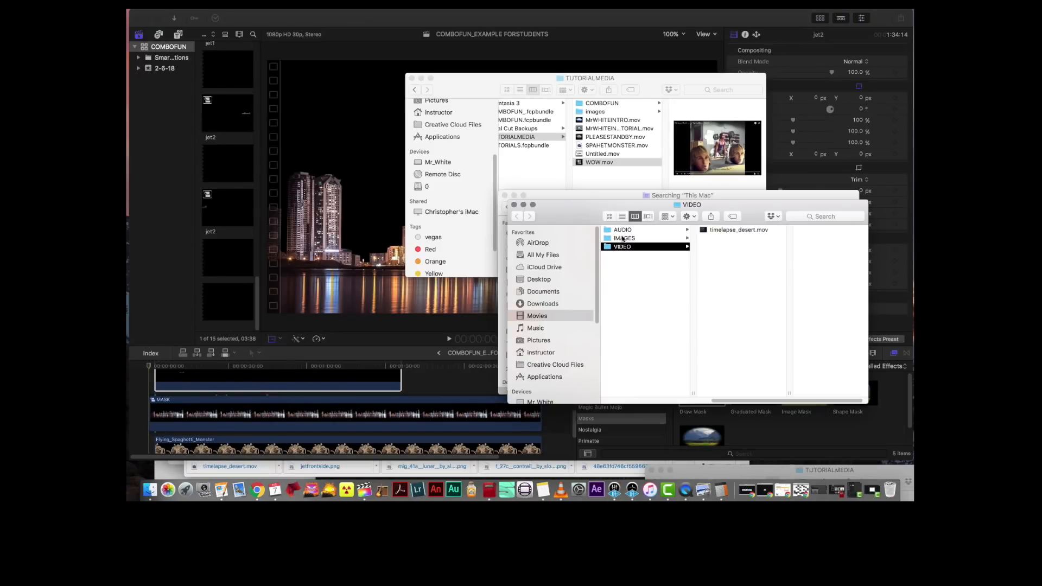
left_click_drag(728, 232, 150, 442)
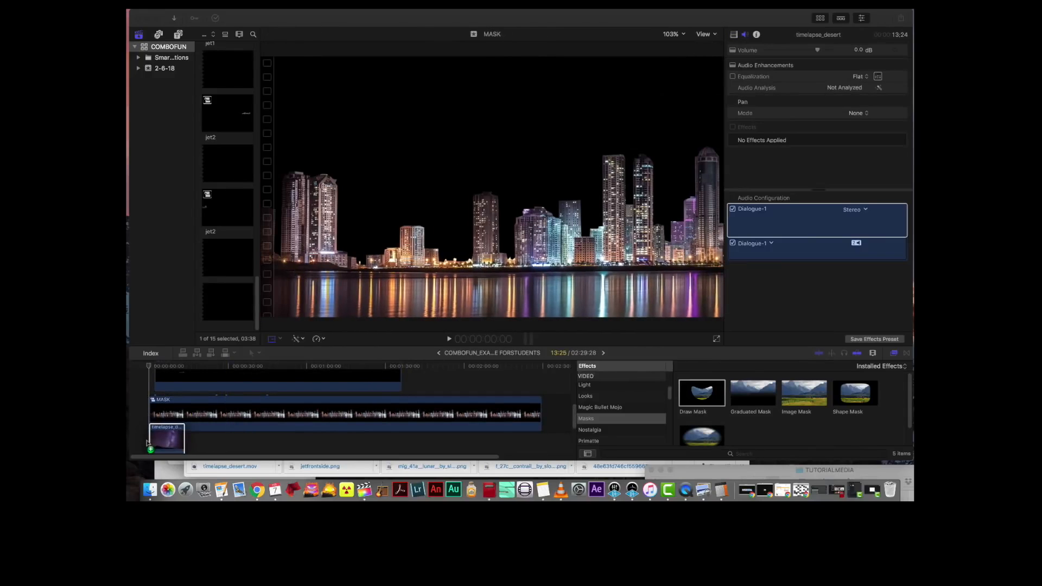
left_click(152, 370)
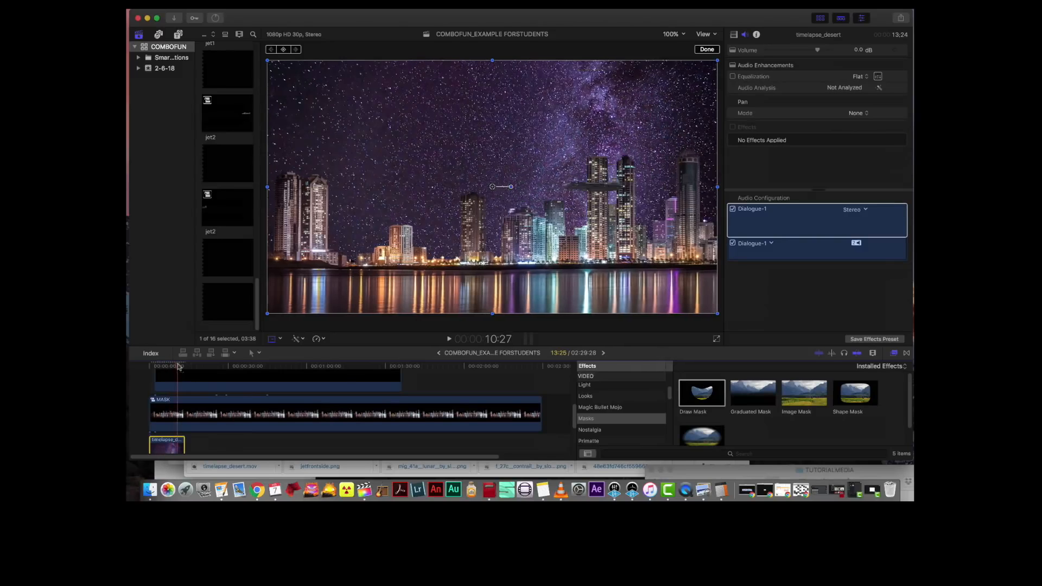
left_click(222, 372)
Duplicate the timelapse_desert clip directly after the first copy and reverse the duplicate's playback.
scroll(202, 413, "down", 5)
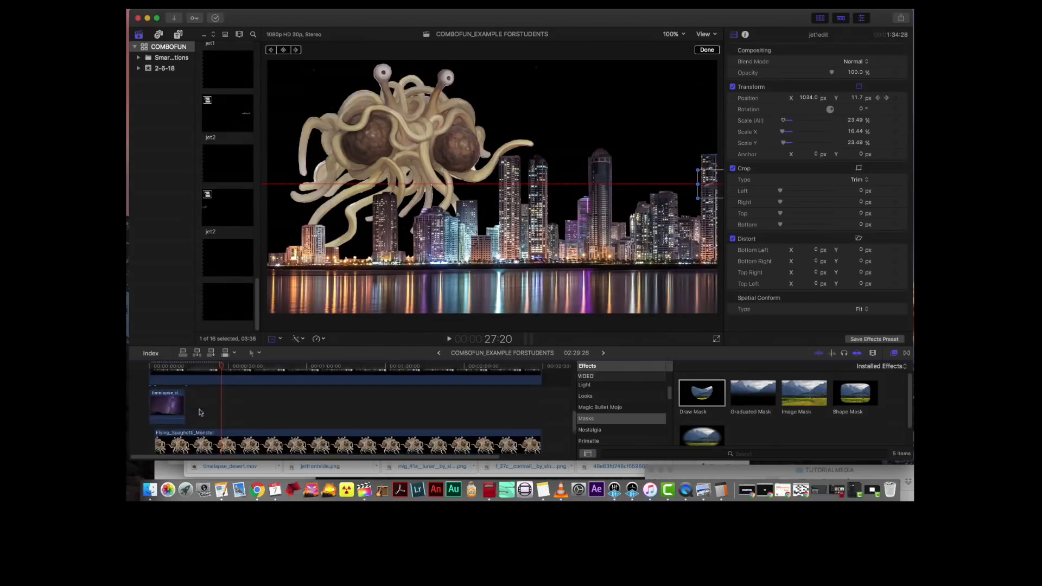
mouse_move(204, 426)
left_mouse_down()
mouse_move(205, 365)
mouse_move(187, 426)
mouse_move(198, 440)
mouse_move(185, 405)
mouse_move(205, 431)
mouse_move(198, 437)
mouse_move(228, 399)
mouse_move(231, 452)
mouse_move(214, 402)
mouse_move(219, 372)
mouse_move(206, 437)
left_mouse_up()
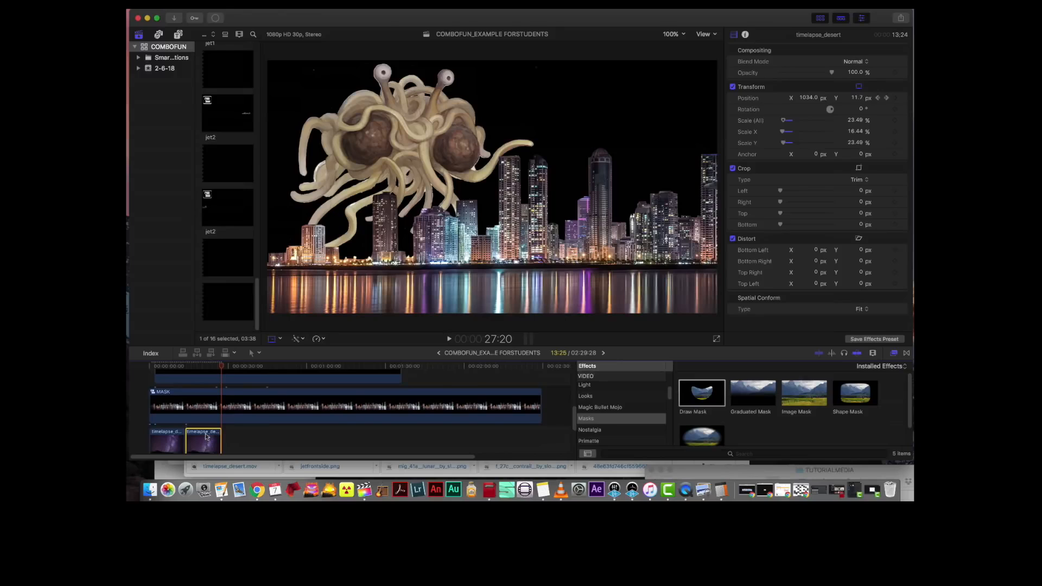
right_click(206, 437)
left_click(385, 326)
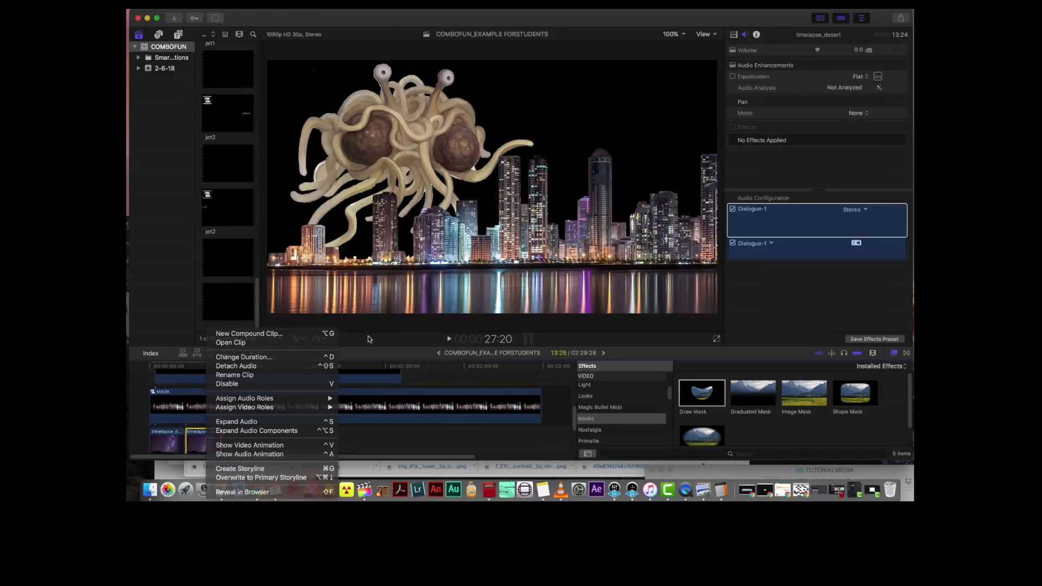
left_click(318, 339)
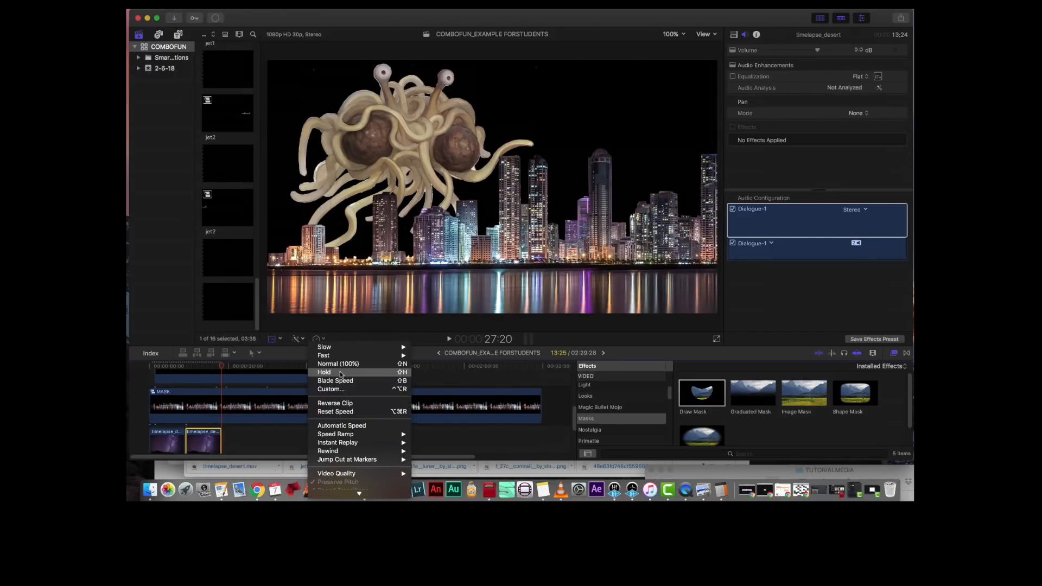
left_click(335, 402)
left_click_drag(196, 440, 190, 439)
key("super+z")
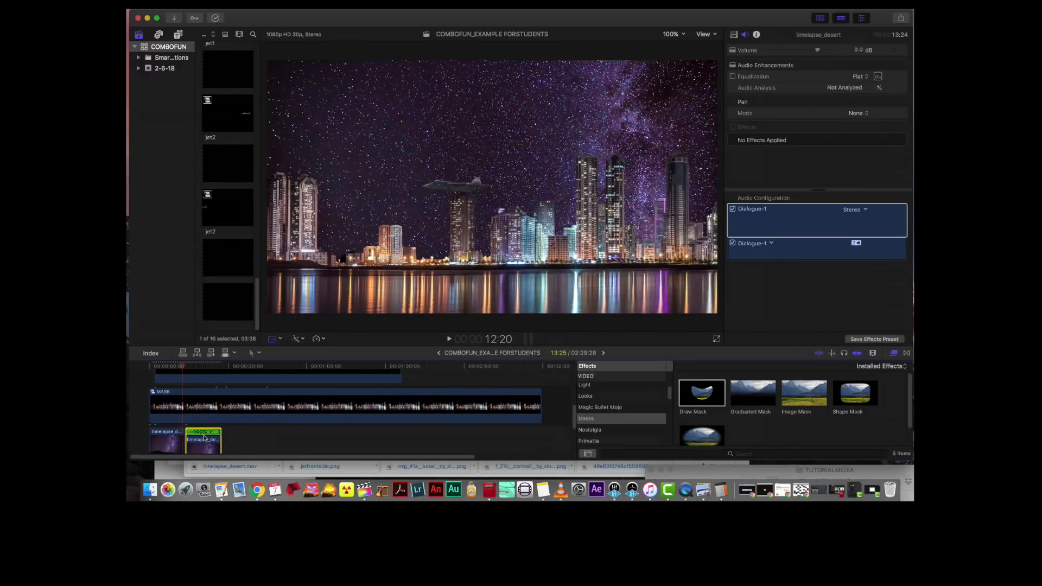
Copy both timelapse_desert clips, paste them at 29:07, and move the pasted pair up into the row of the first pair.
left_click(173, 439, "super")
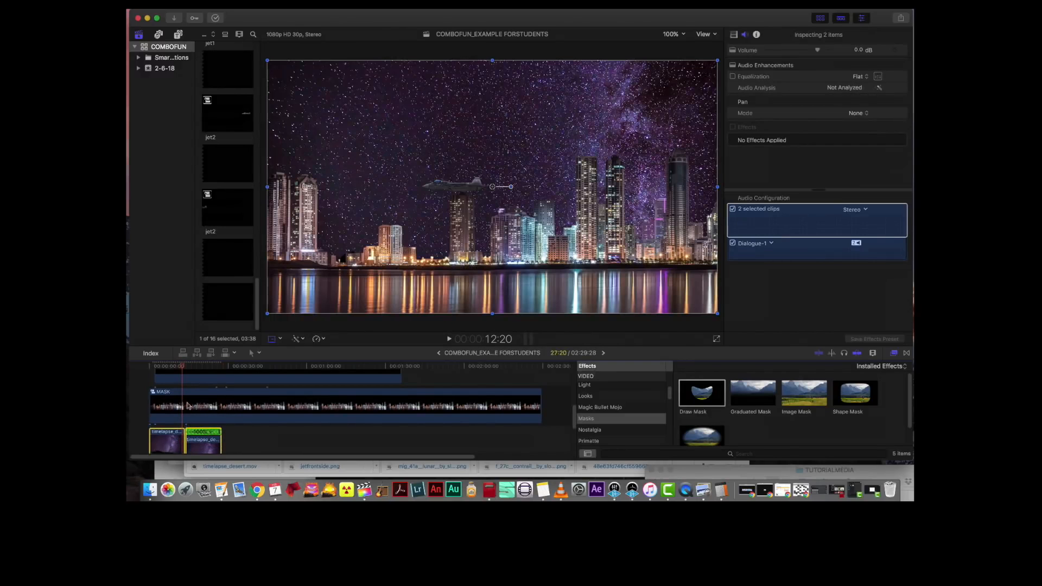
left_click(232, 429)
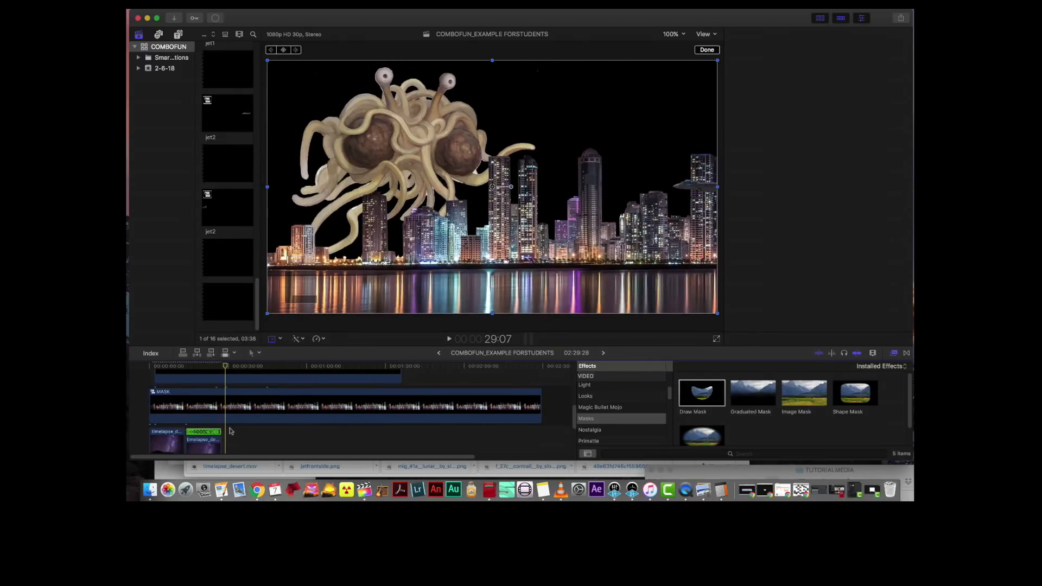
key("super+v")
scroll(243, 434, "down", 5)
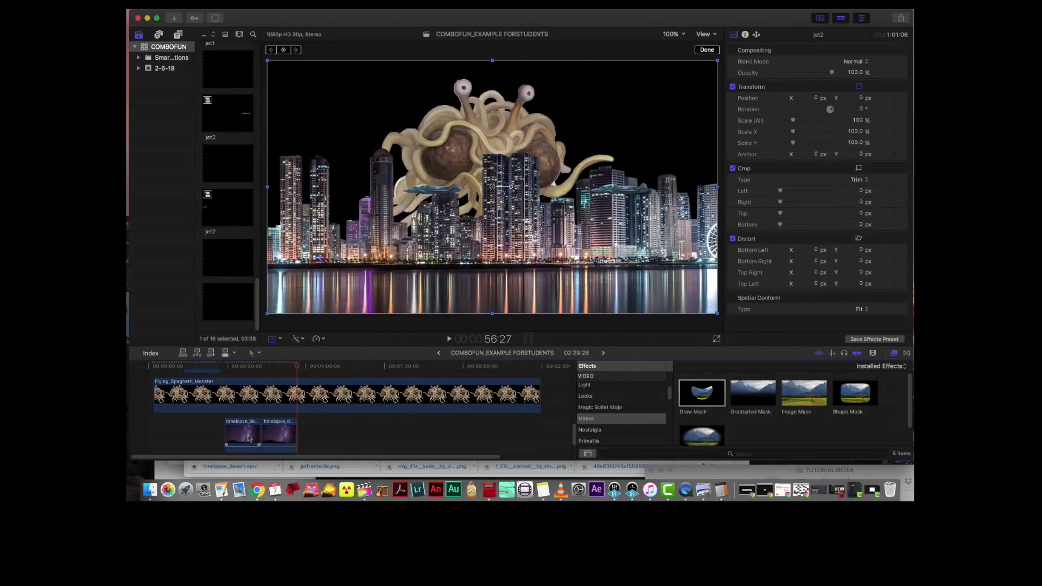
left_click(244, 437)
left_click(273, 434, "super")
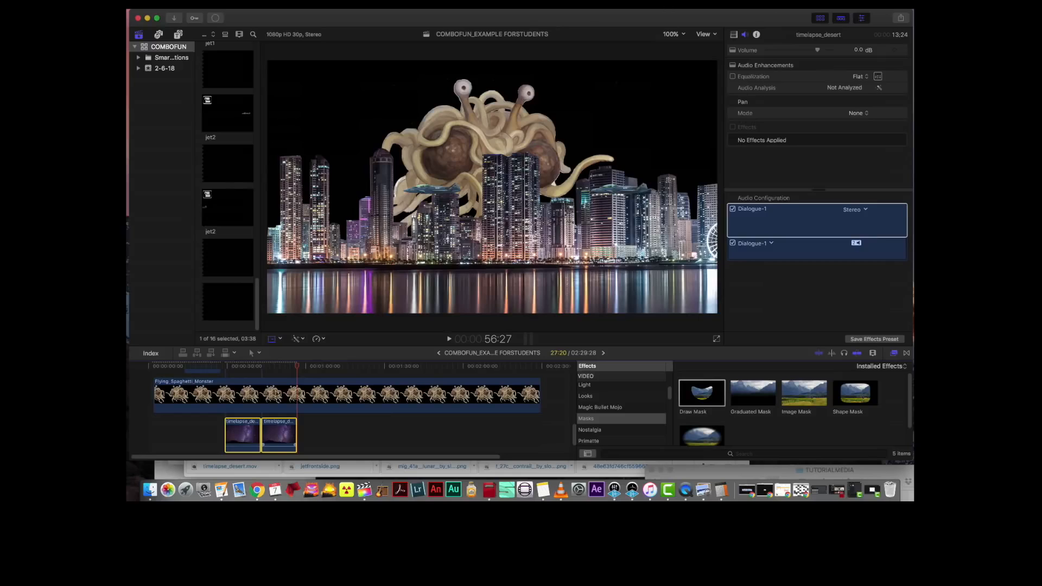
mouse_move(273, 434)
left_mouse_down()
mouse_move(278, 373)
mouse_move(274, 430)
left_mouse_up()
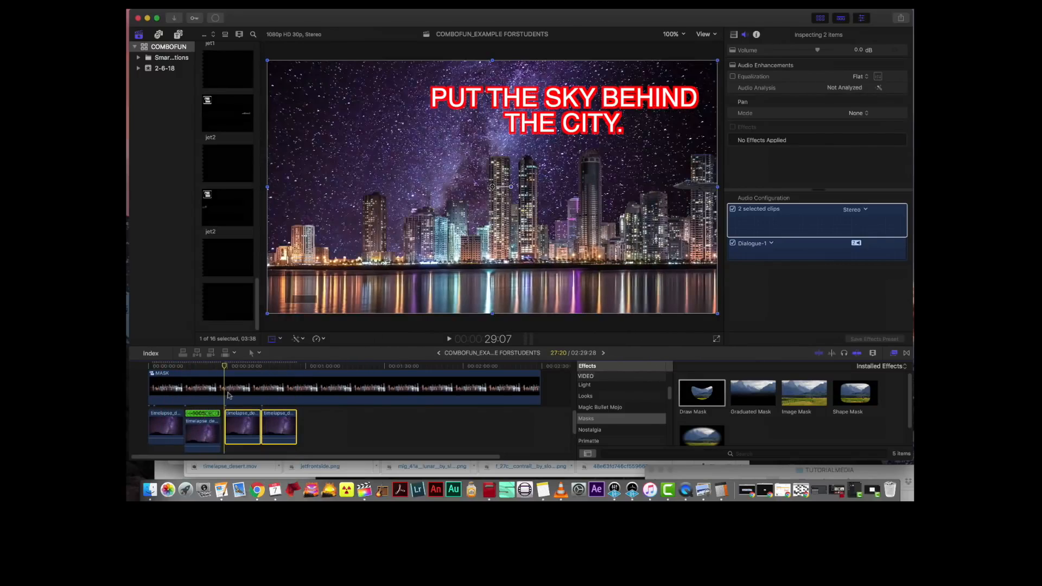
Select all four timelapse_desert clips and move them beneath the Flying_Spaghetti_Monster clip.
scroll(239, 415, "down", 2)
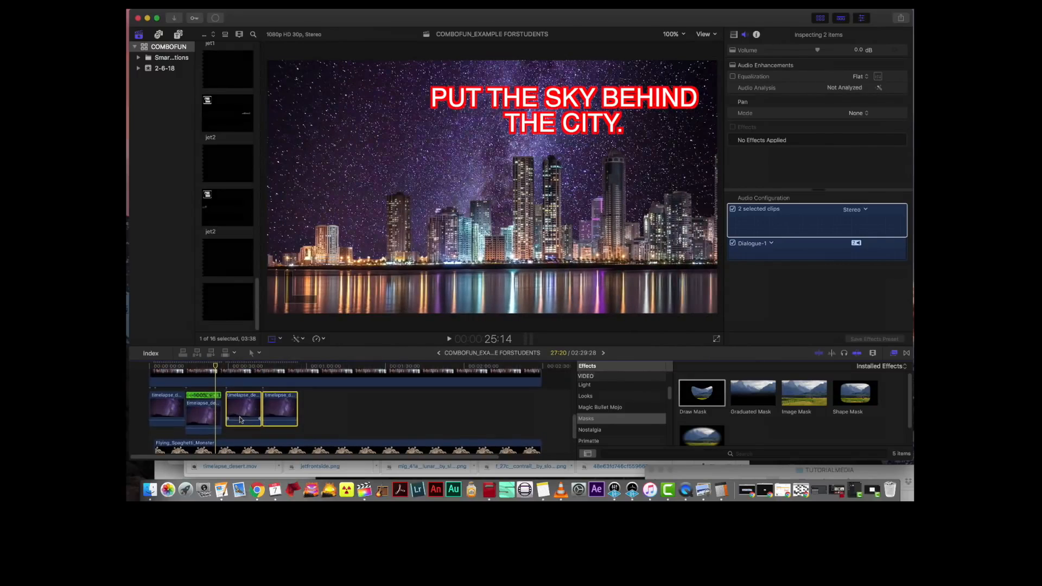
left_click_drag(317, 411, 176, 406)
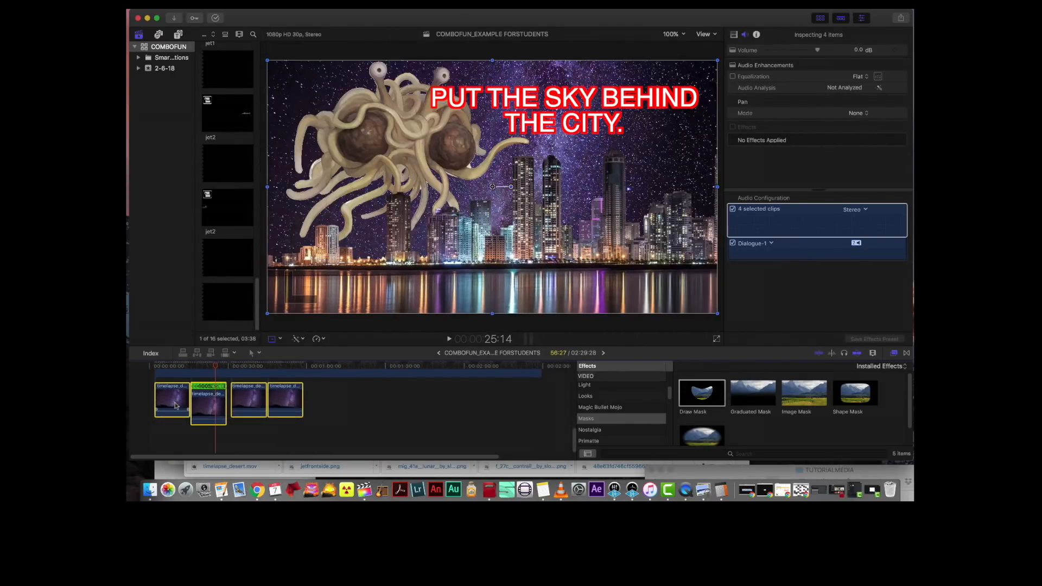
mouse_move(197, 371)
left_mouse_down()
mouse_move(271, 374)
mouse_move(206, 380)
left_mouse_up()
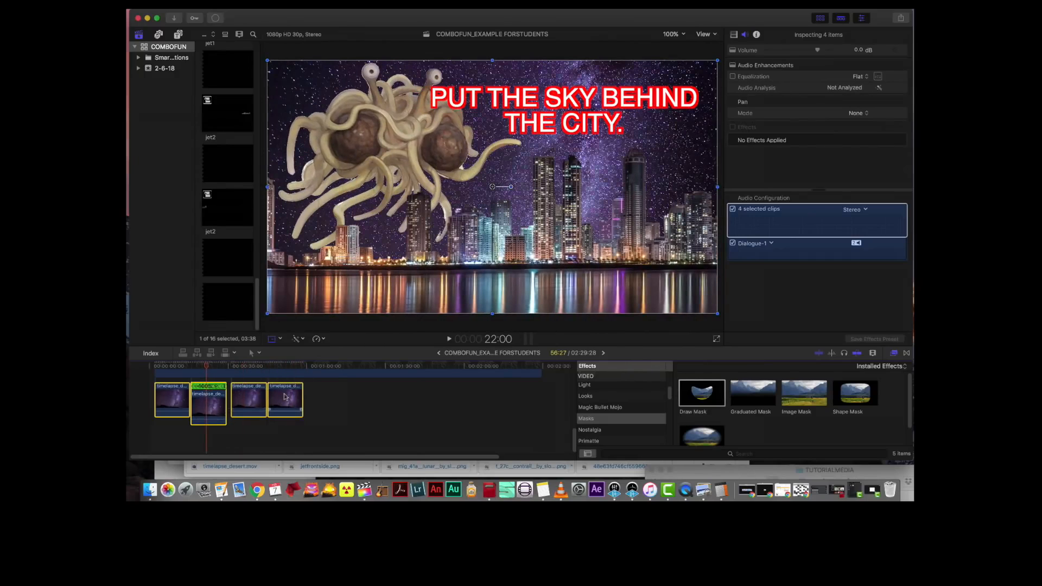
Combine the four selected timelapse clips into a compound clip named COMPOUND in the 2-6-18 event.
right_click(285, 397)
left_click(305, 337)
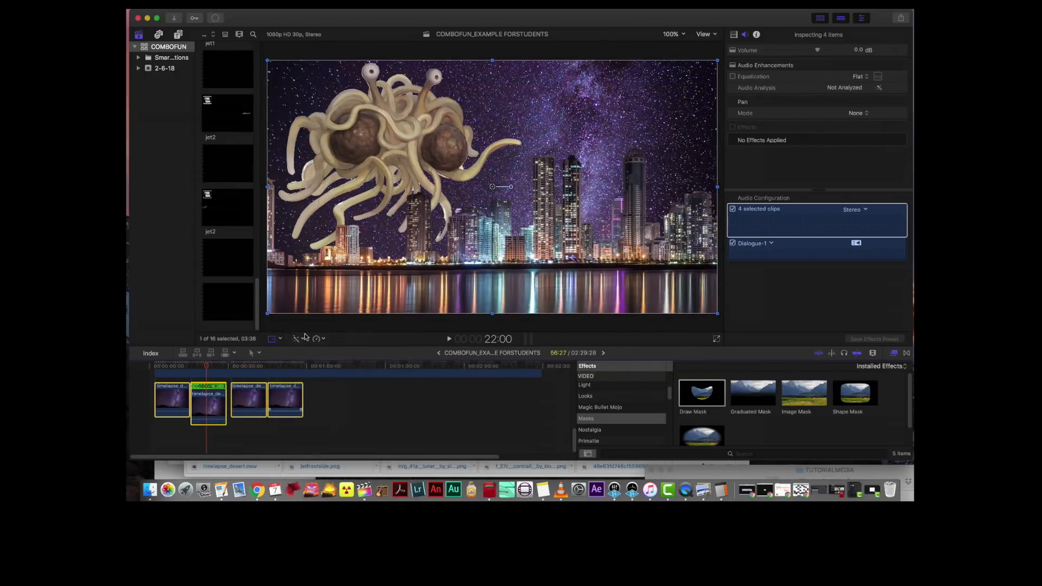
type("COMPOUND")
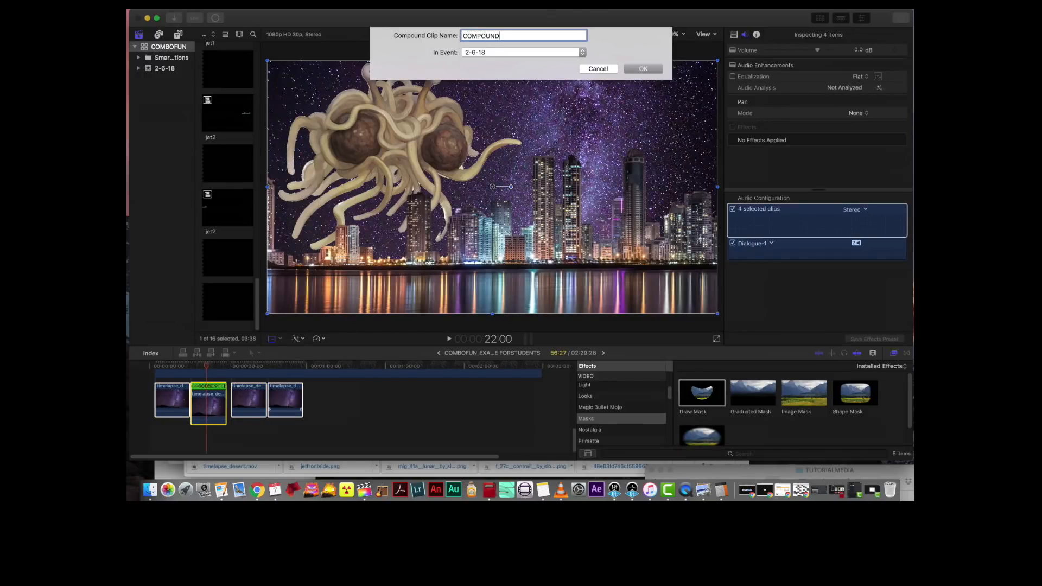
key("Return")
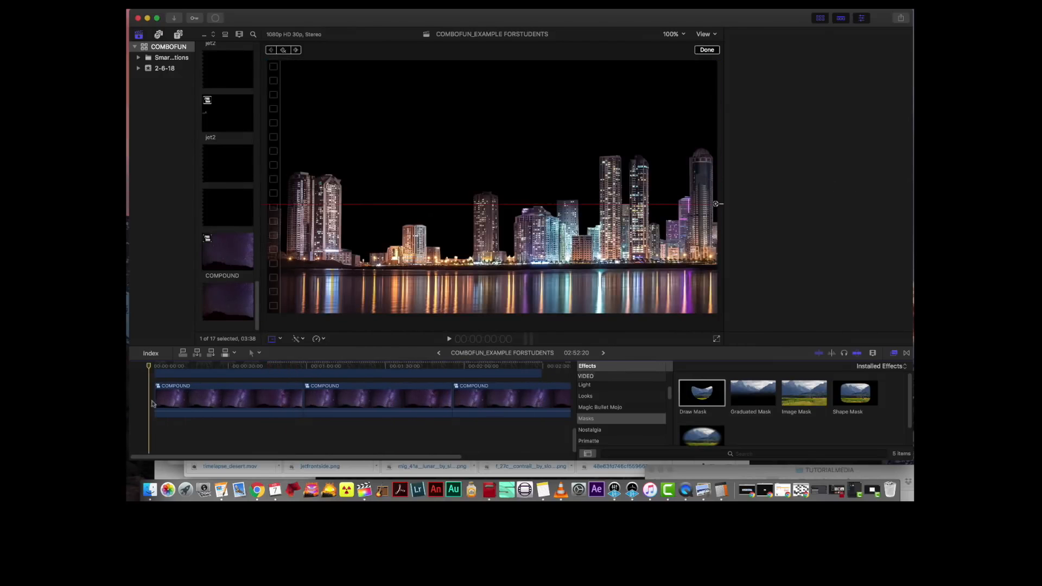
Align the first COMPOUND clip with the timeline start and trim the third copy to end with the MASK clip.
left_click(187, 404)
left_click_drag(187, 404, 327, 403)
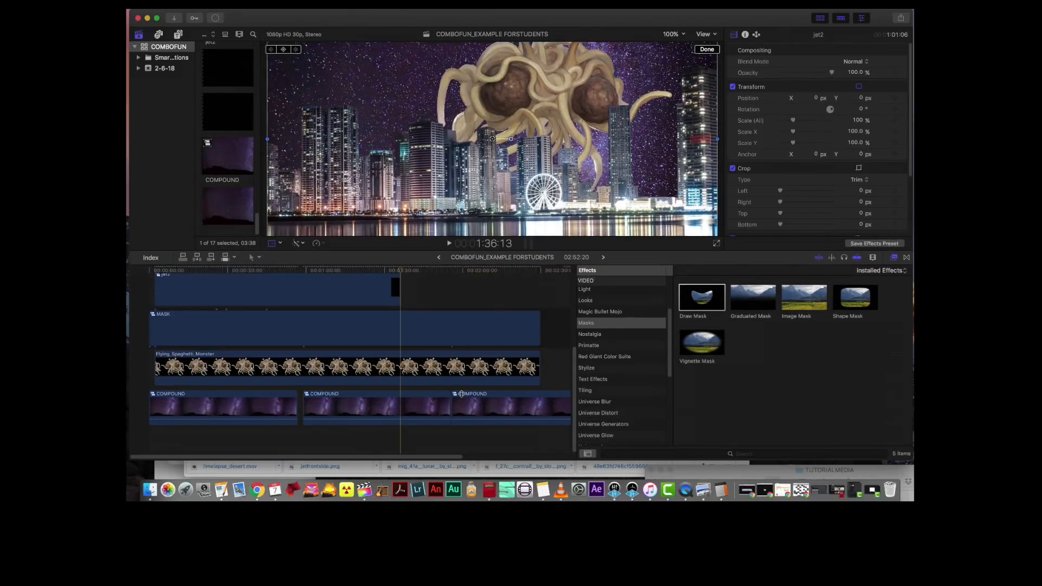
scroll(380, 413, "down", 5)
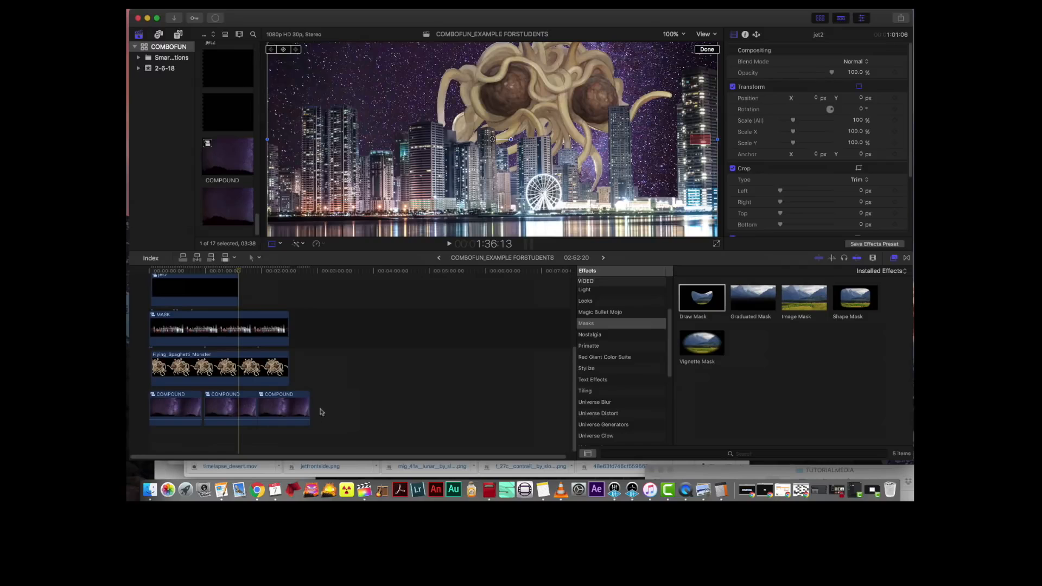
left_click_drag(309, 398, 151, 404)
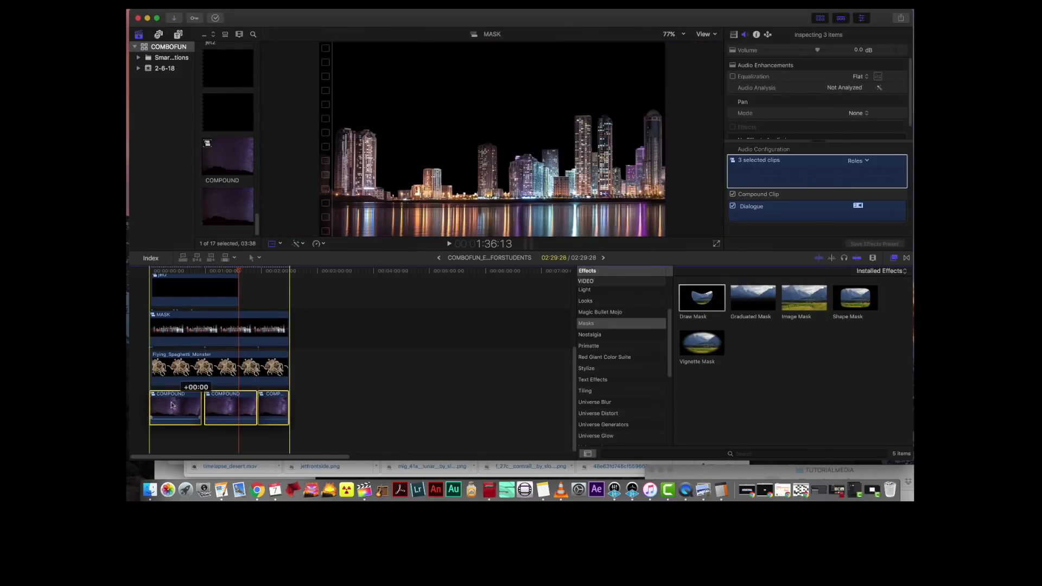
Enlarge the viewer and play back the composite from about 14 seconds.
left_click(337, 388)
scroll(337, 380, "up", 5)
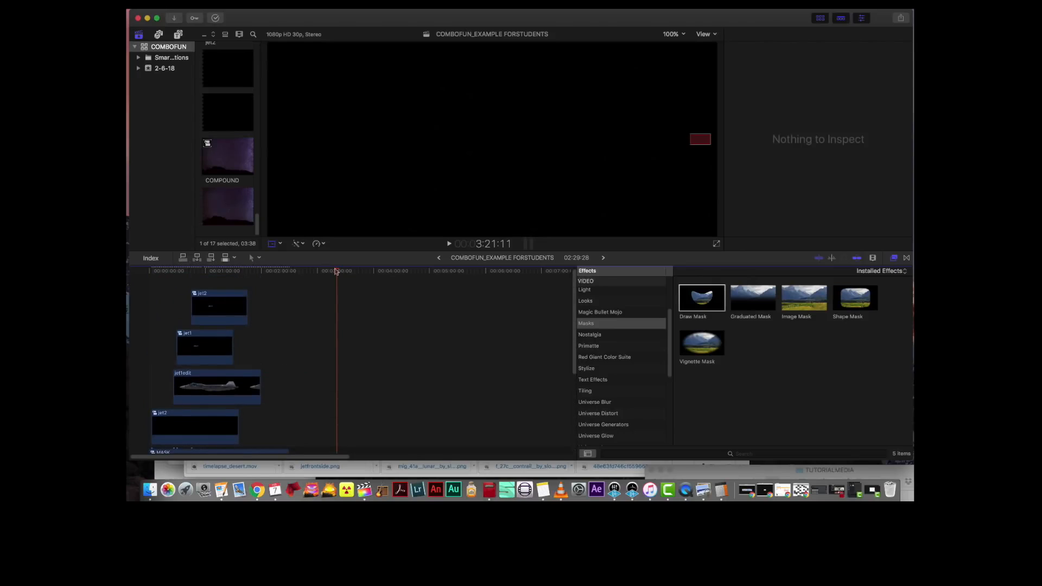
left_click(162, 427)
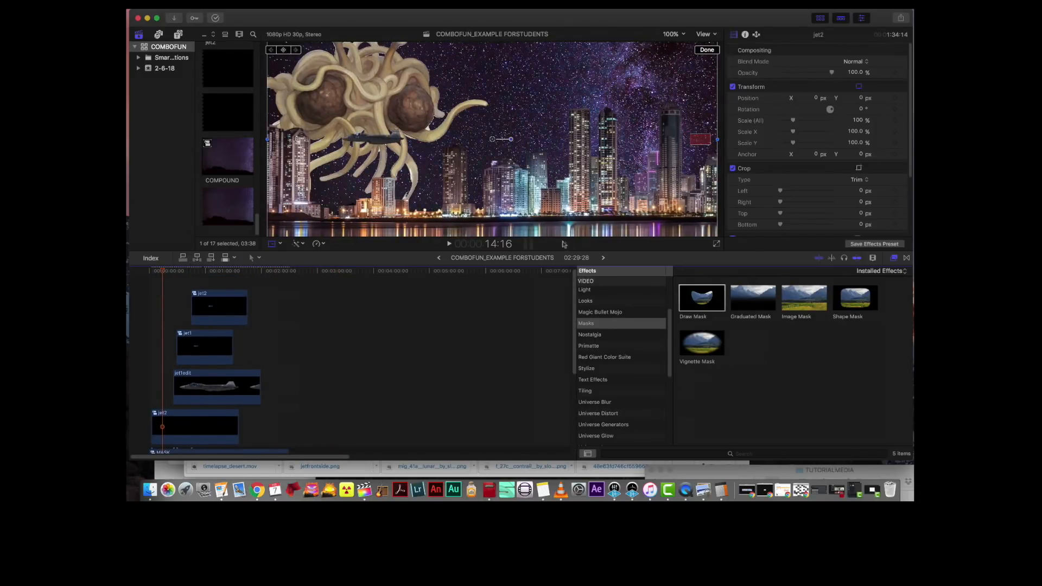
left_click_drag(577, 257, 577, 434)
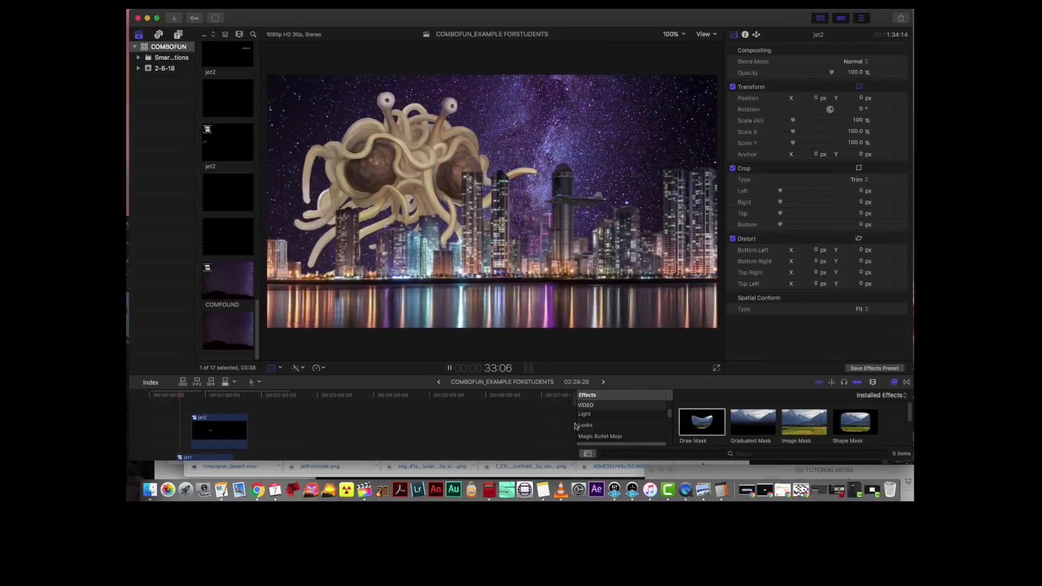
Close the gap after the first COMPOUND clip by moving the second and third copies against it.
scroll(318, 439, "down", 5)
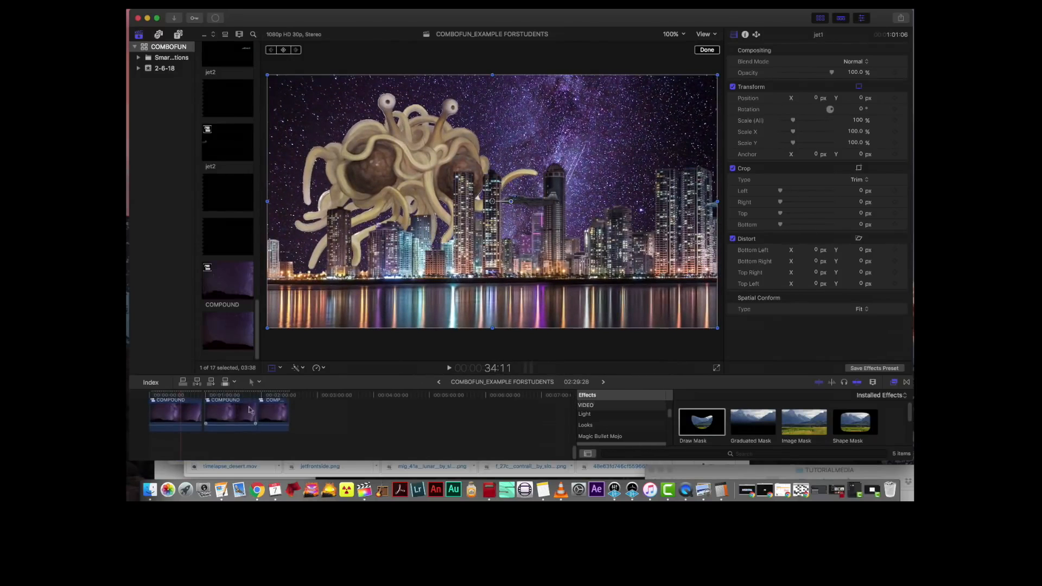
left_click(302, 413)
left_click_drag(222, 414, 275, 415)
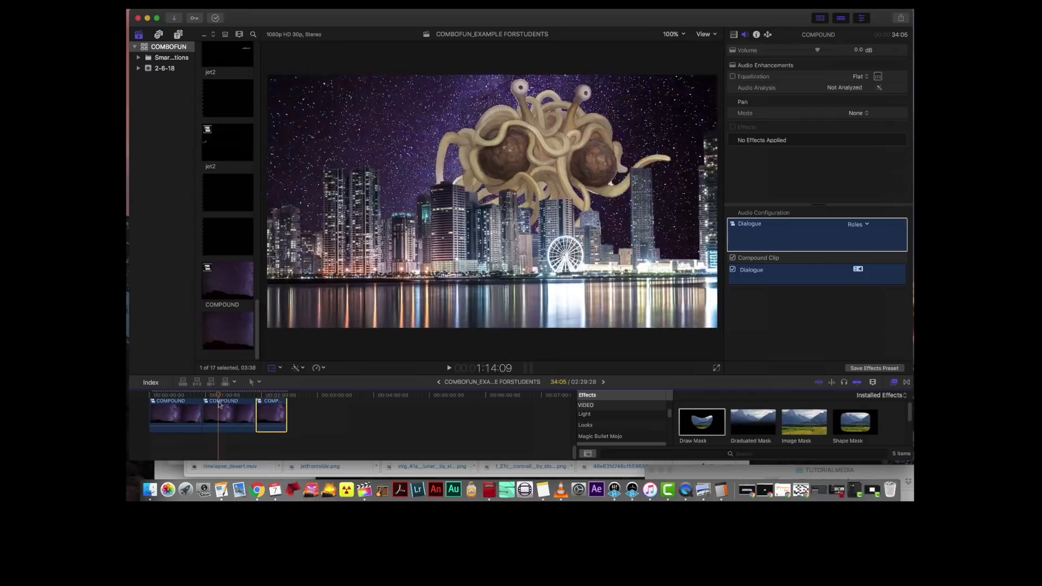
Enlarge the timeline area, set the viewer zoom to 50%, and scrub through the composite from the beginning.
key("Home")
scroll(324, 412, "up", 5)
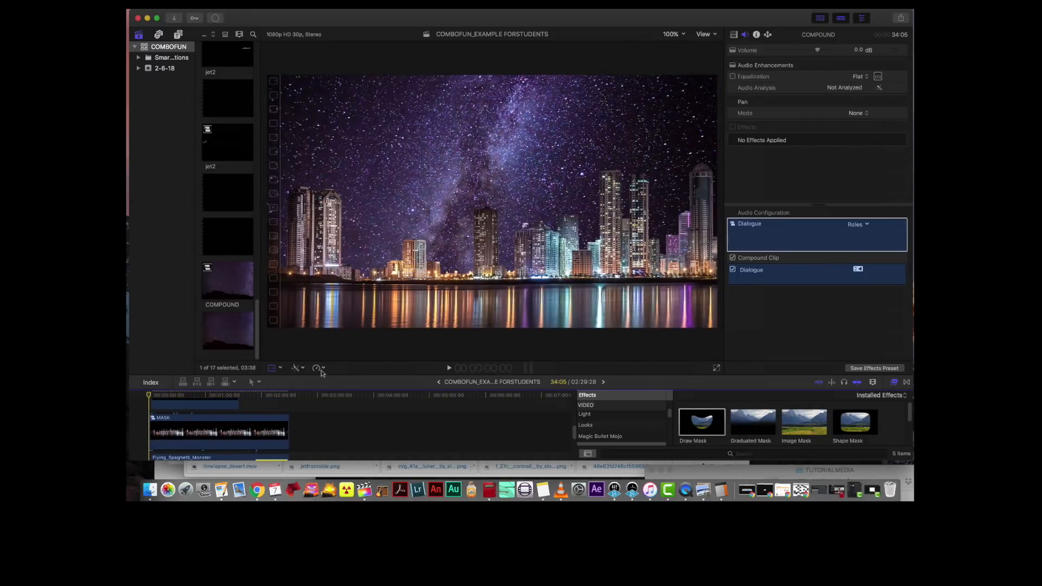
left_click_drag(326, 374, 327, 292)
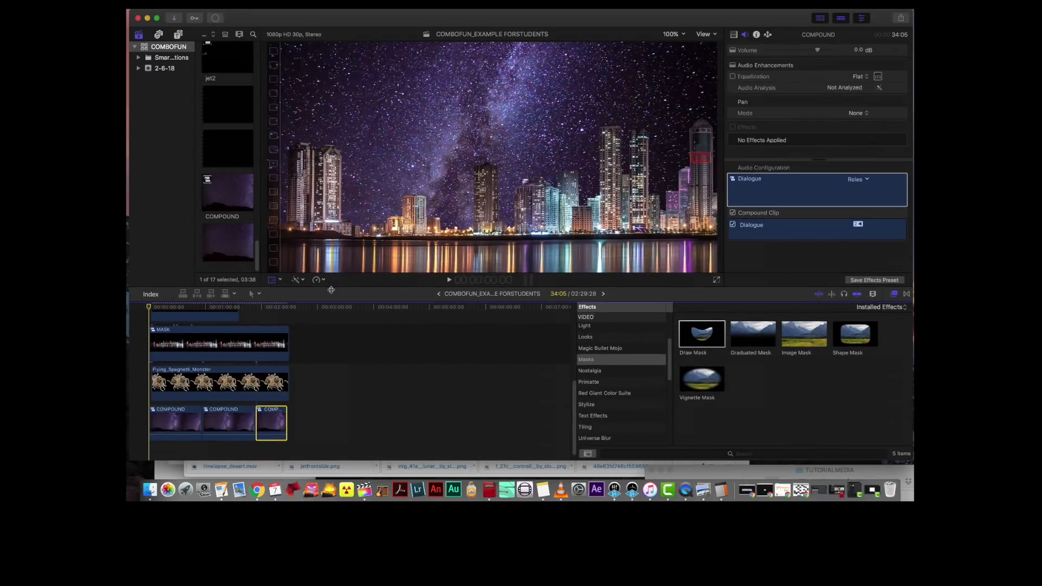
left_click(685, 36)
left_click(676, 74)
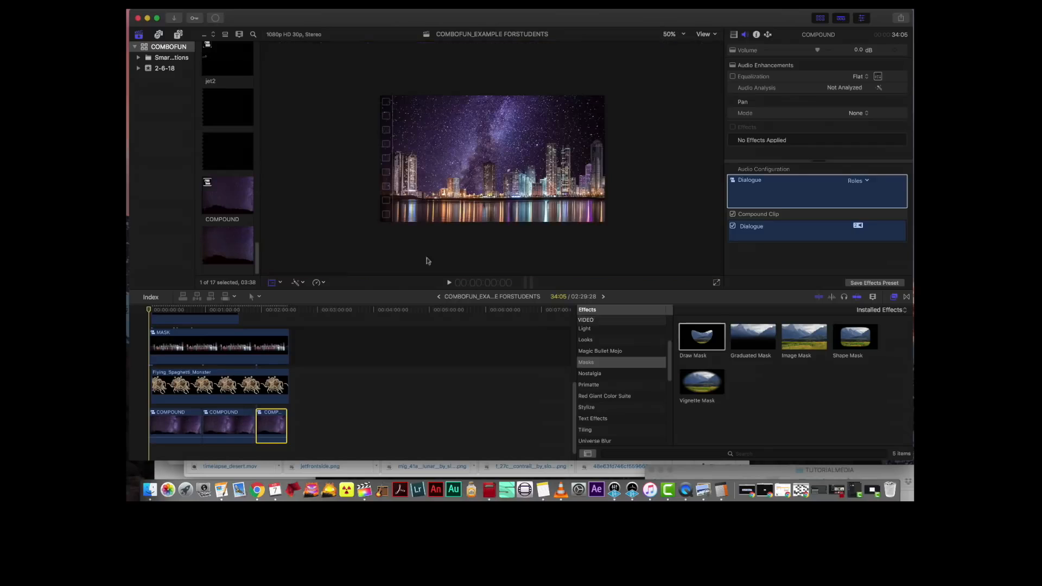
left_click_drag(149, 311, 234, 343)
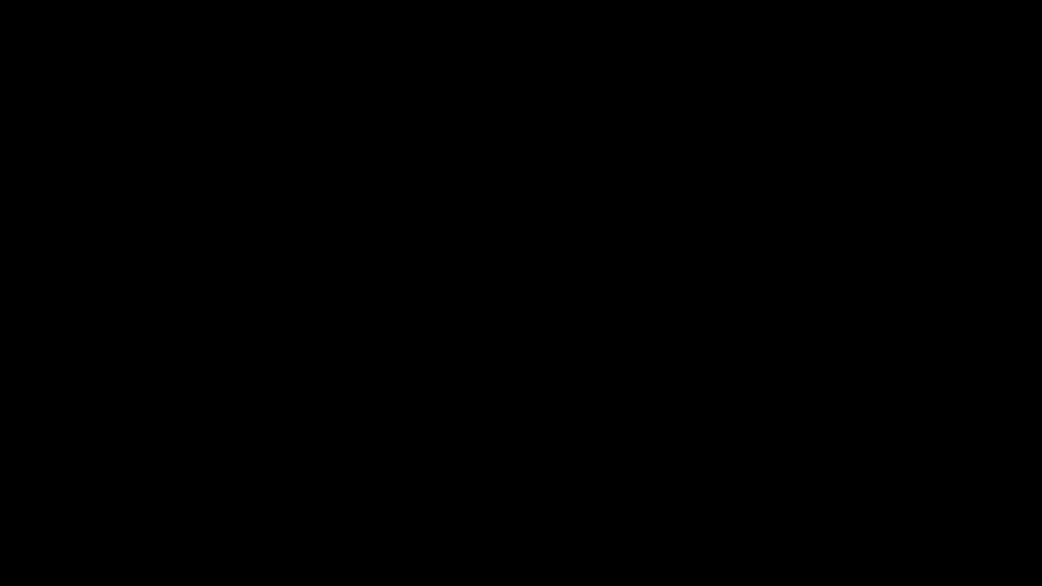